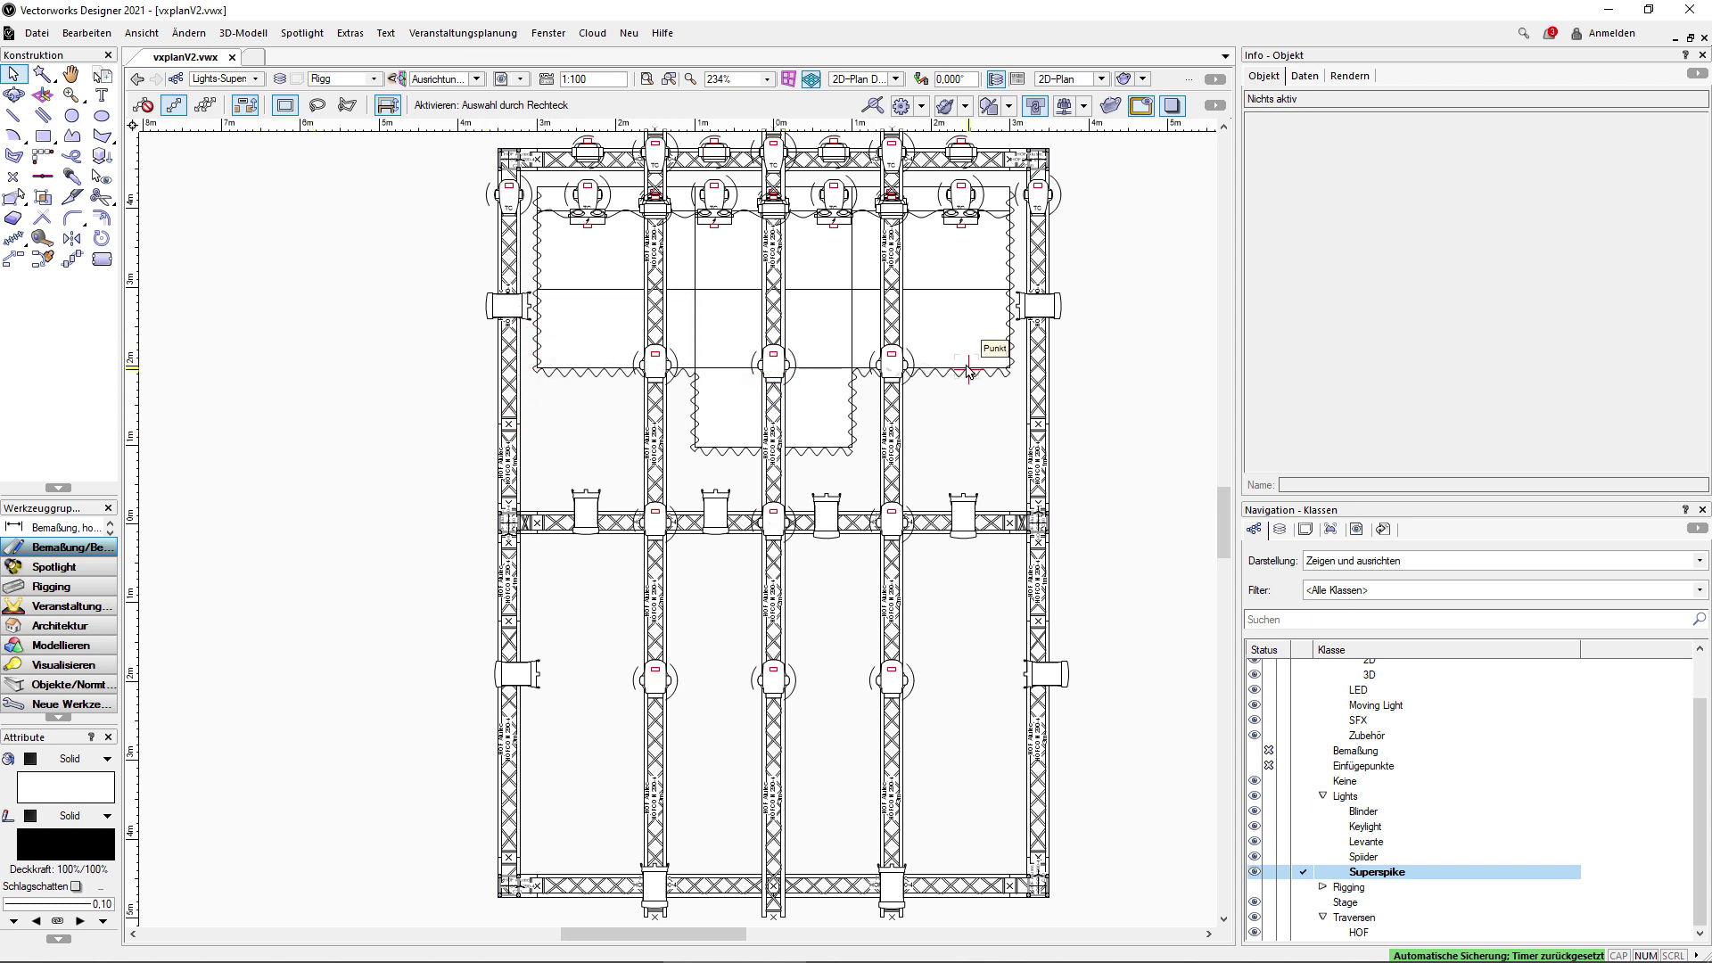
Select the centre-truss SuperSpikie, keep its Robin SuperSpikie GDTF file, and check its patch of universe 5, address 1.
{"action": "left_click", "coordinate": [773, 365]}
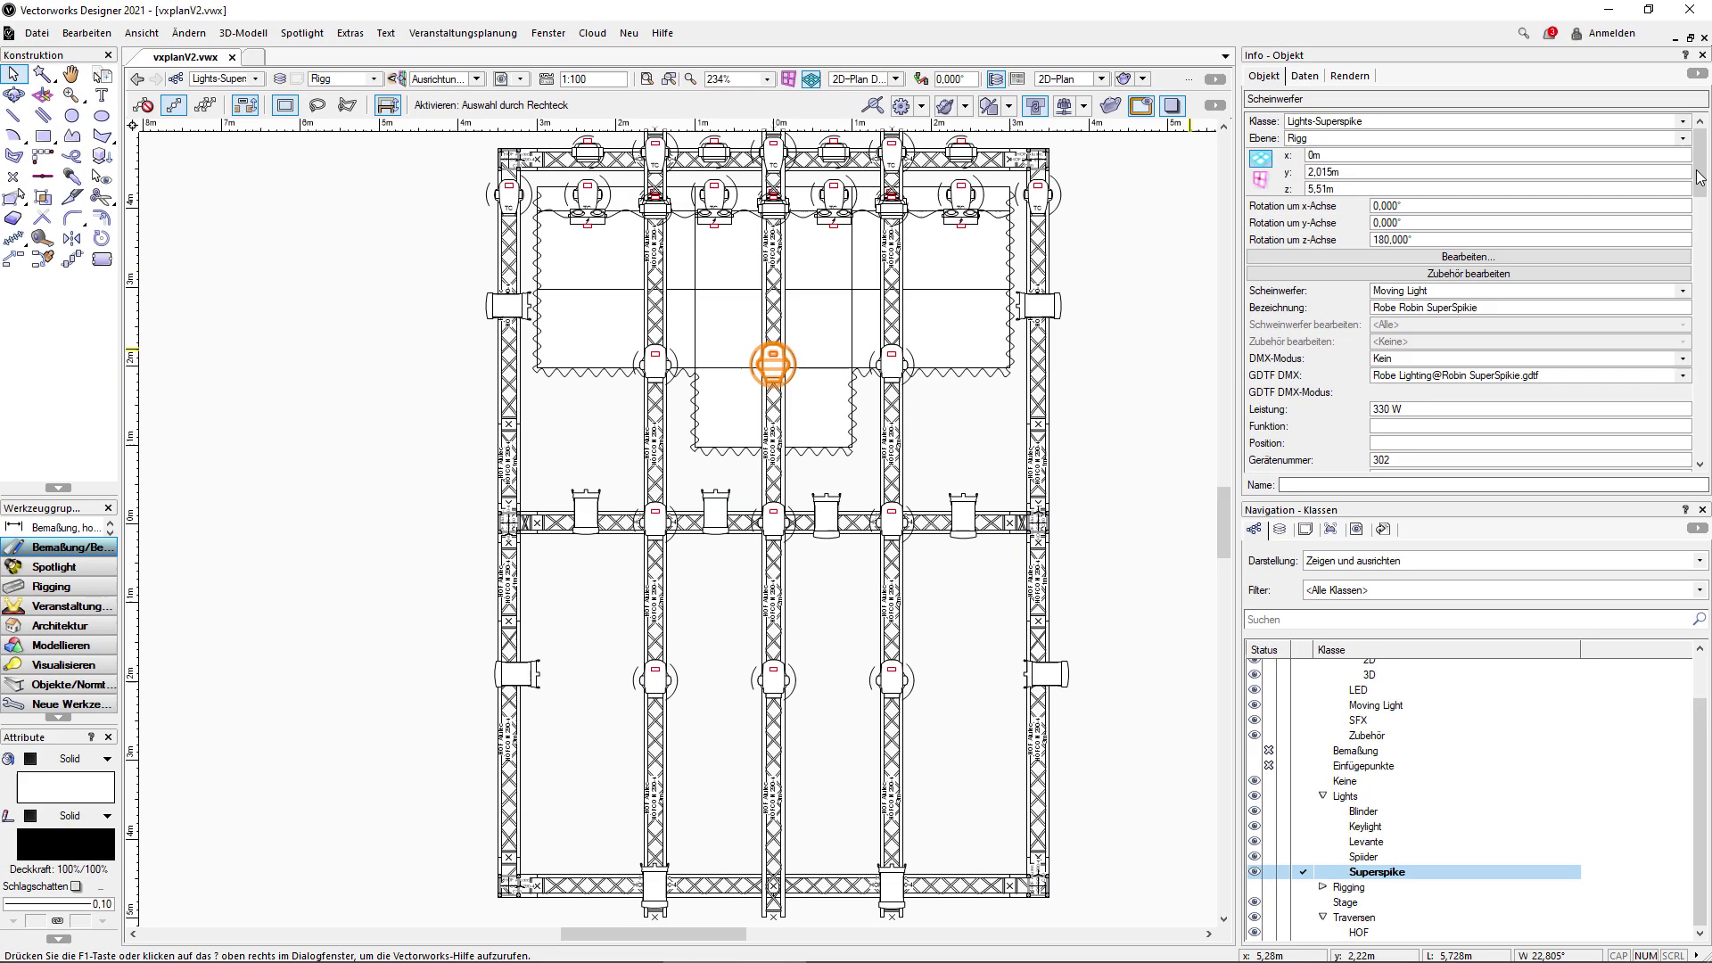
{"action": "left_click", "coordinate": [1548, 376]}
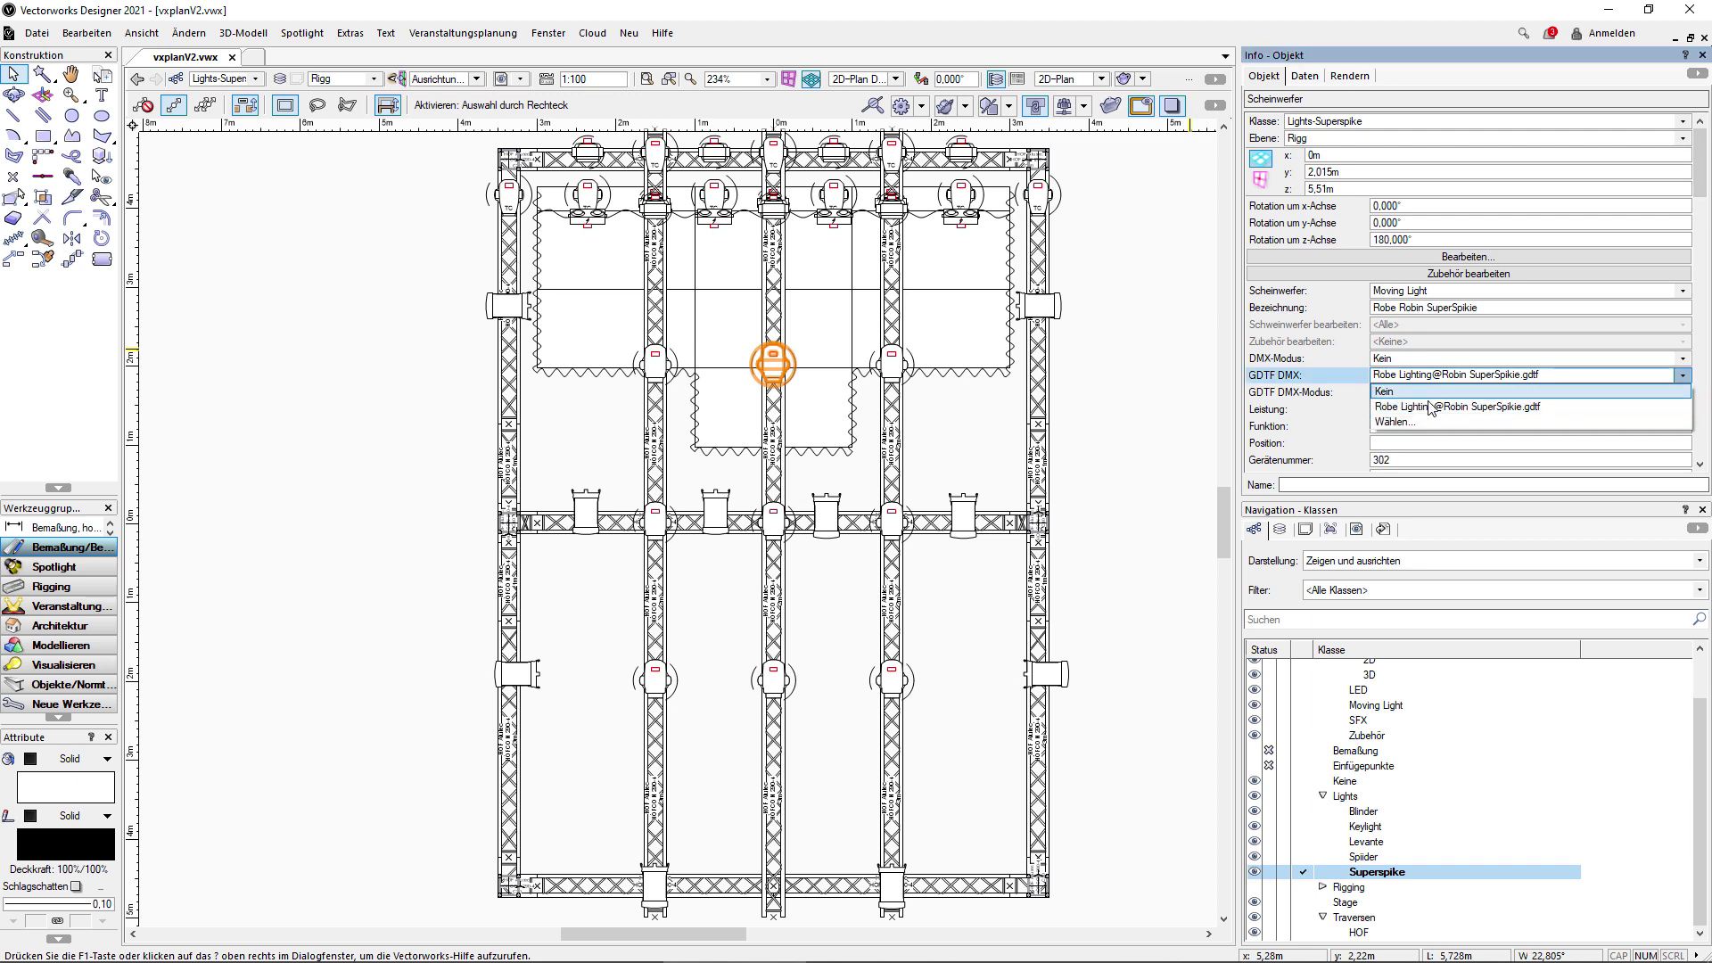
{"action": "left_click", "coordinate": [1417, 410]}
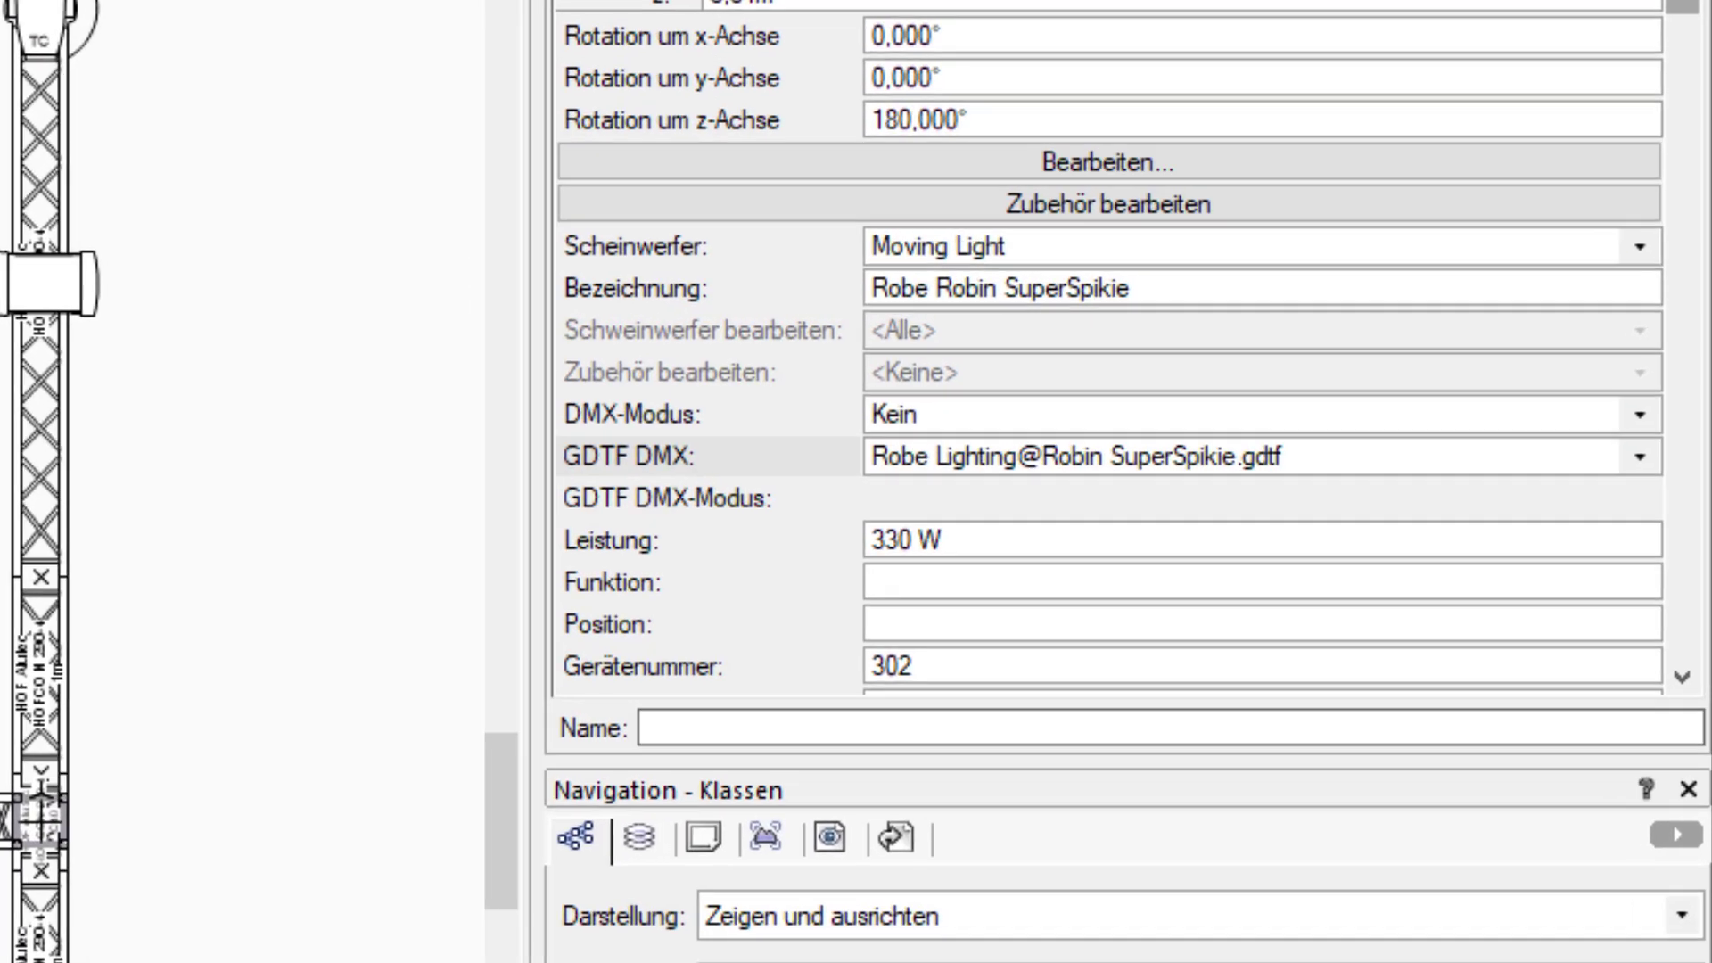
{"action": "left_click_drag", "start_coordinate": [1701, 169], "coordinate": [1701, 245]}
{"action": "left_click_drag", "start_coordinate": [1681, 18], "coordinate": [1681, 89]}
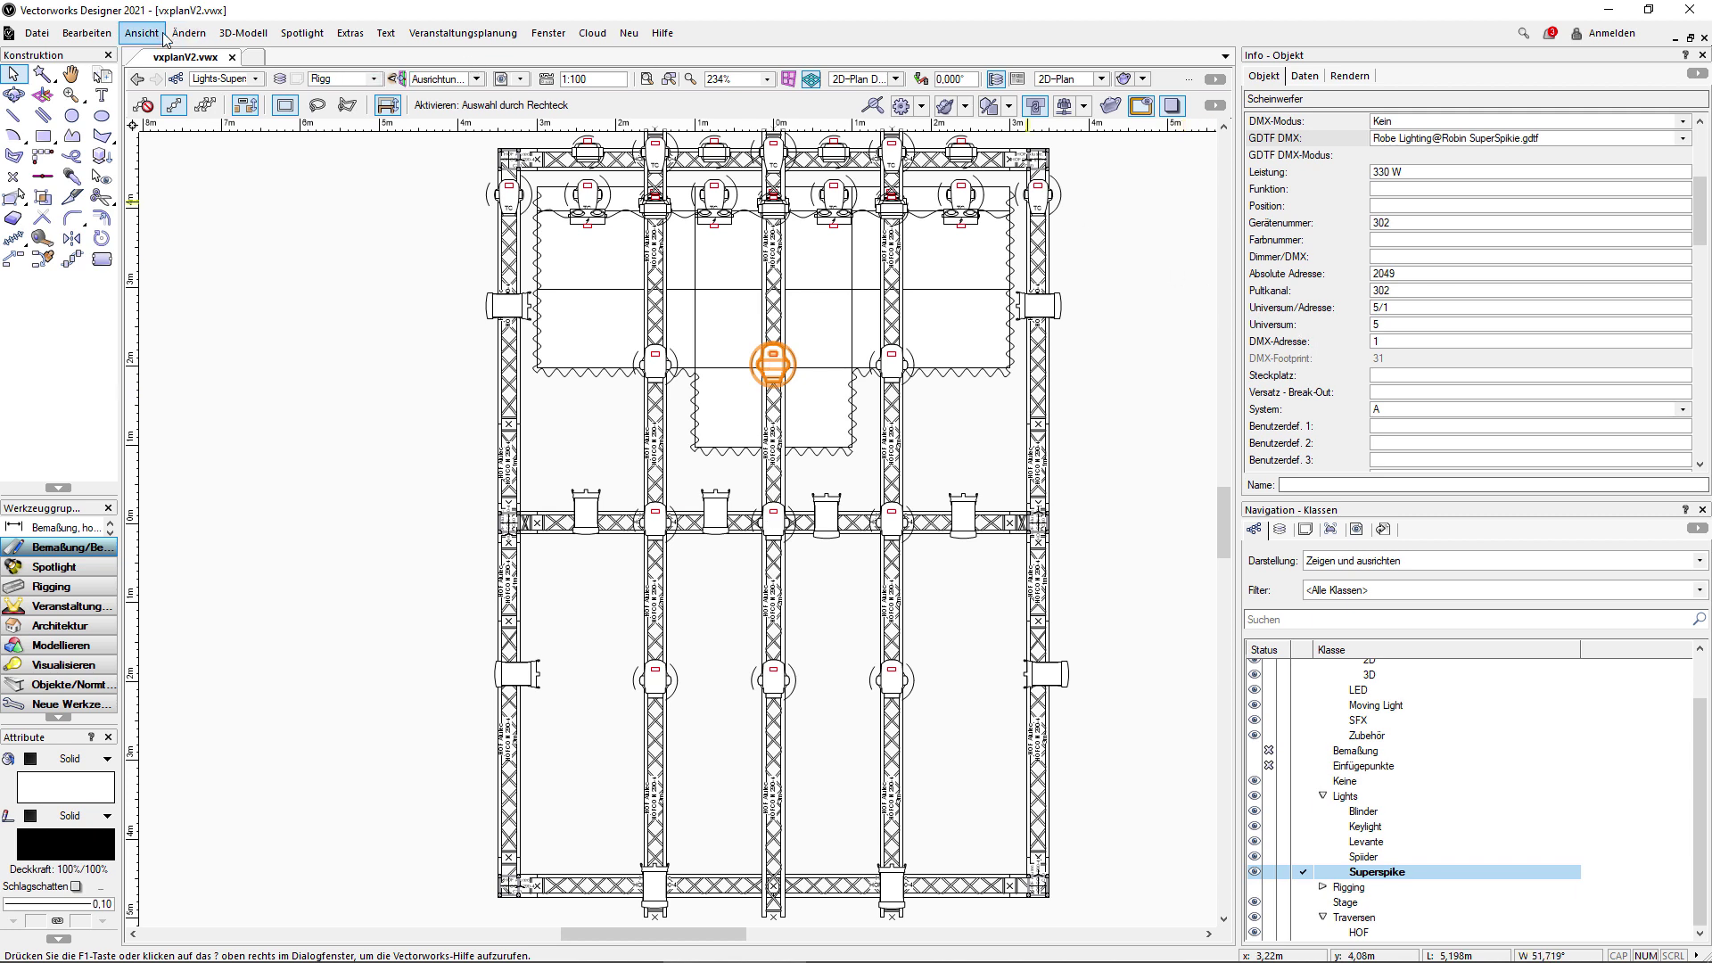
Export the plot with Alle Objekte as an MVR file via Datei > Export > Export MVR.
{"action": "left_click", "coordinate": [36, 34]}
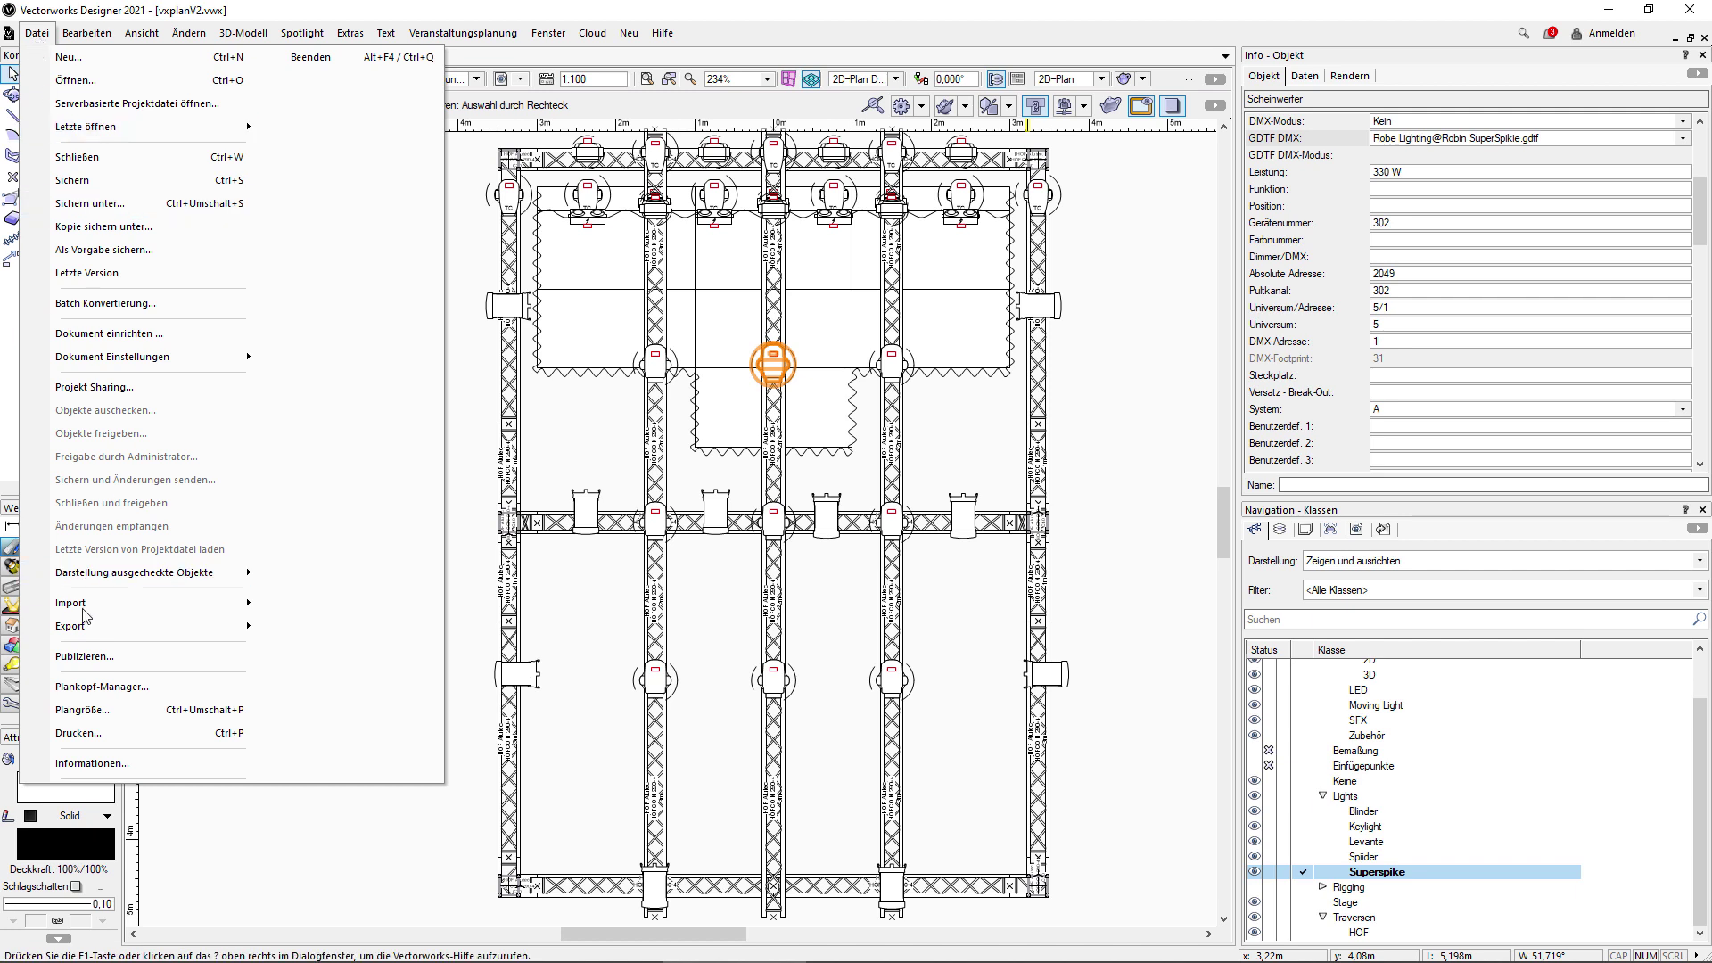
{"action": "mouse_move", "coordinate": [83, 629]}
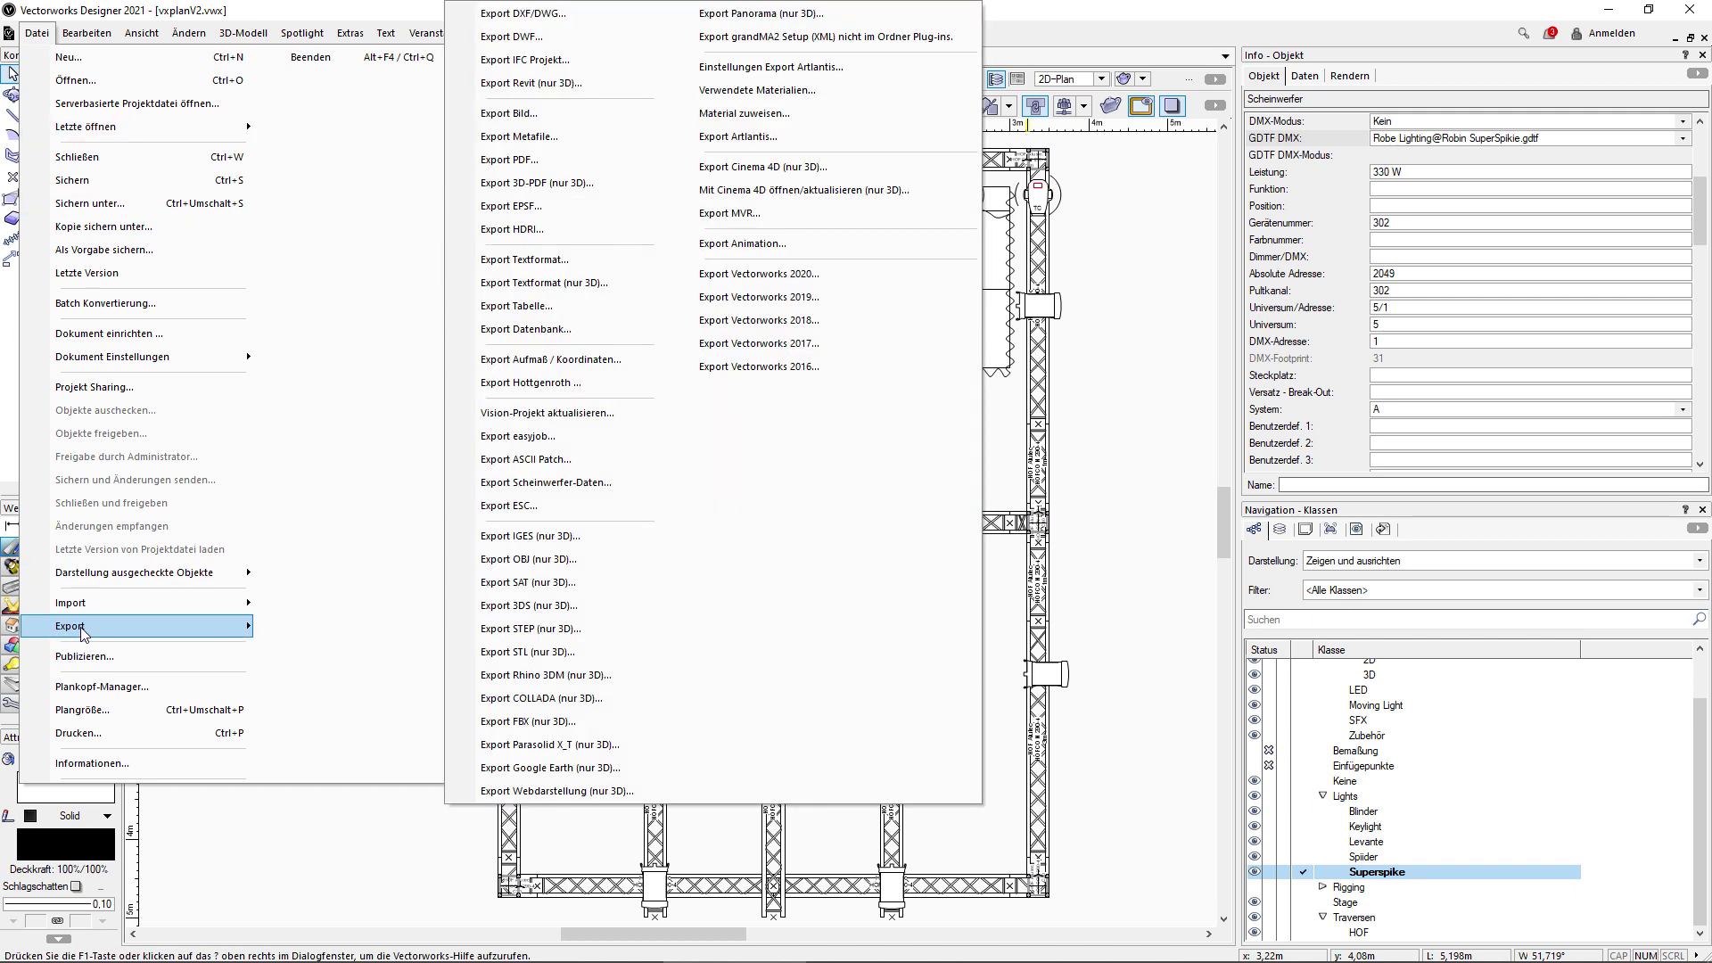
{"action": "left_click", "coordinate": [735, 214]}
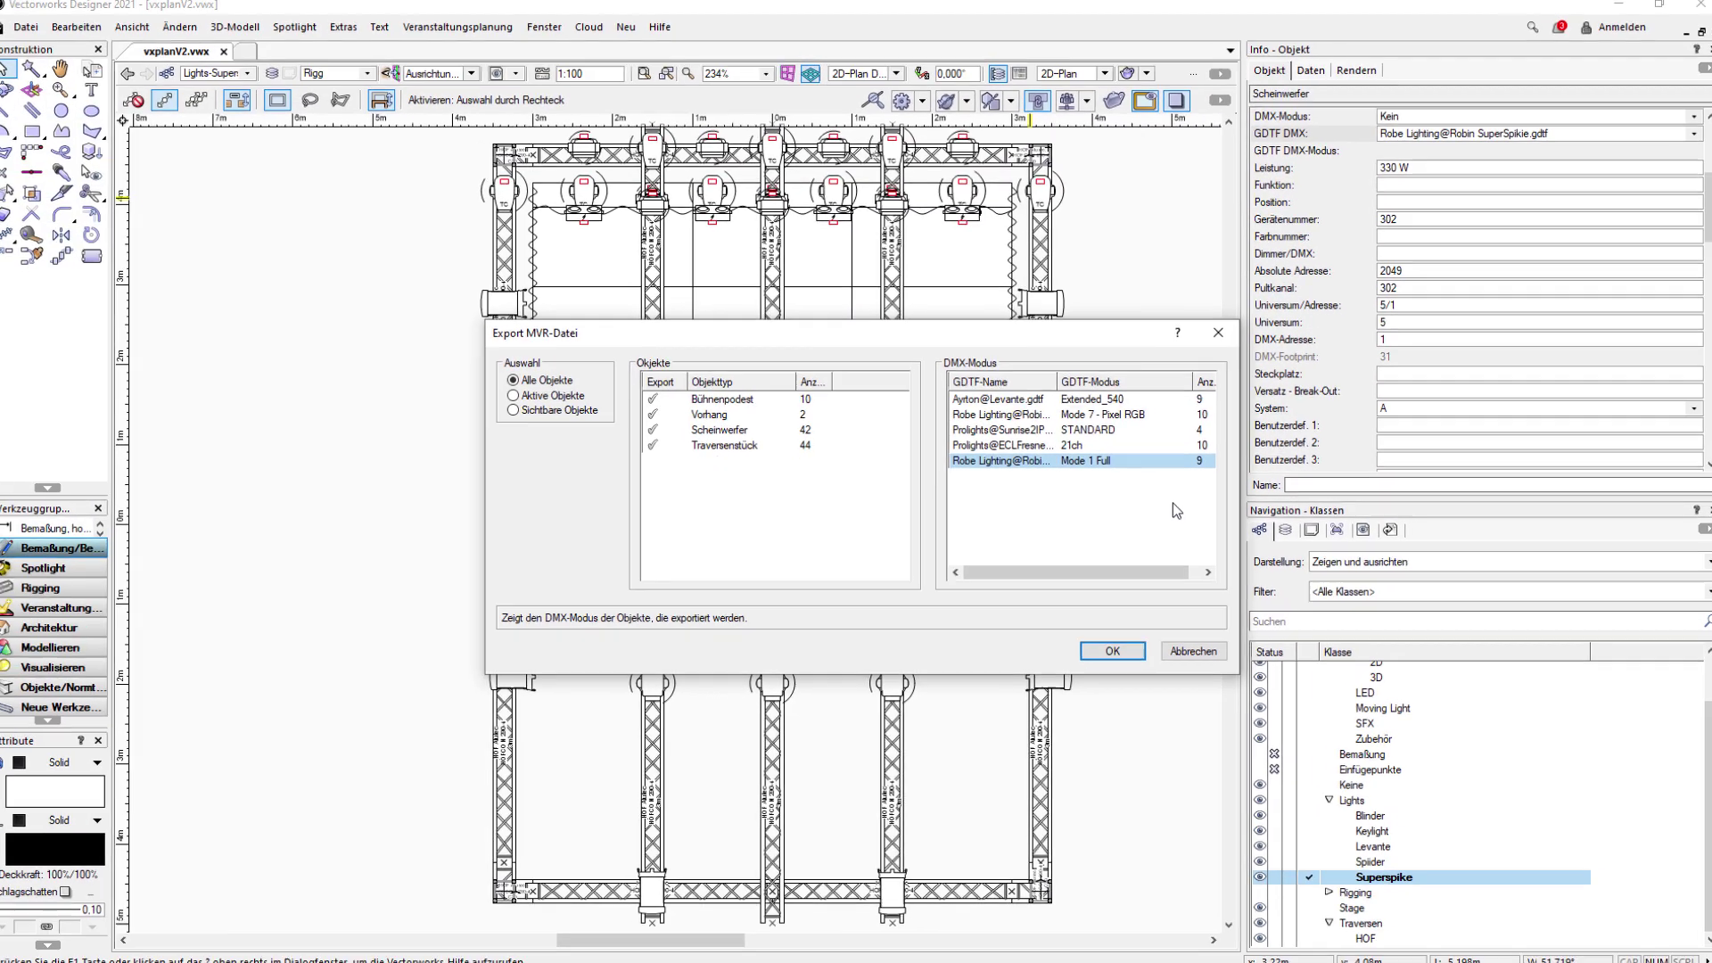
{"action": "key", "text": "Return"}
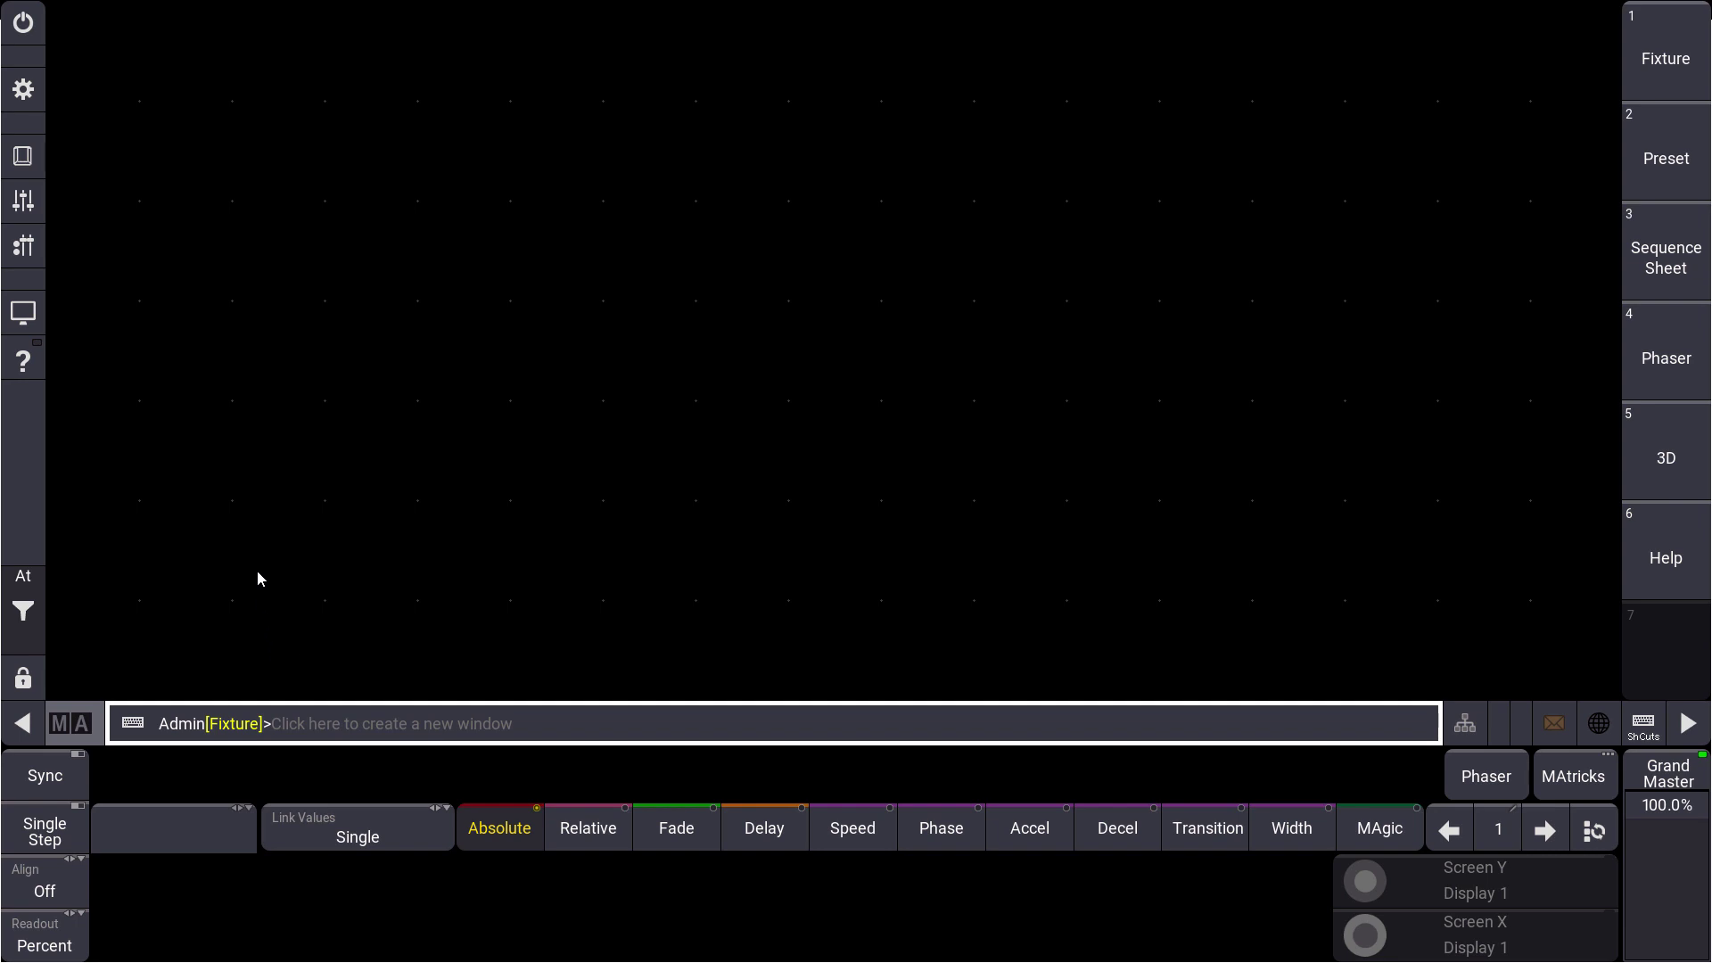
Import vxplanV2.mvr from the USB DISK drive using the Patch window's Import MVR.
{"action": "left_click", "coordinate": [24, 90]}
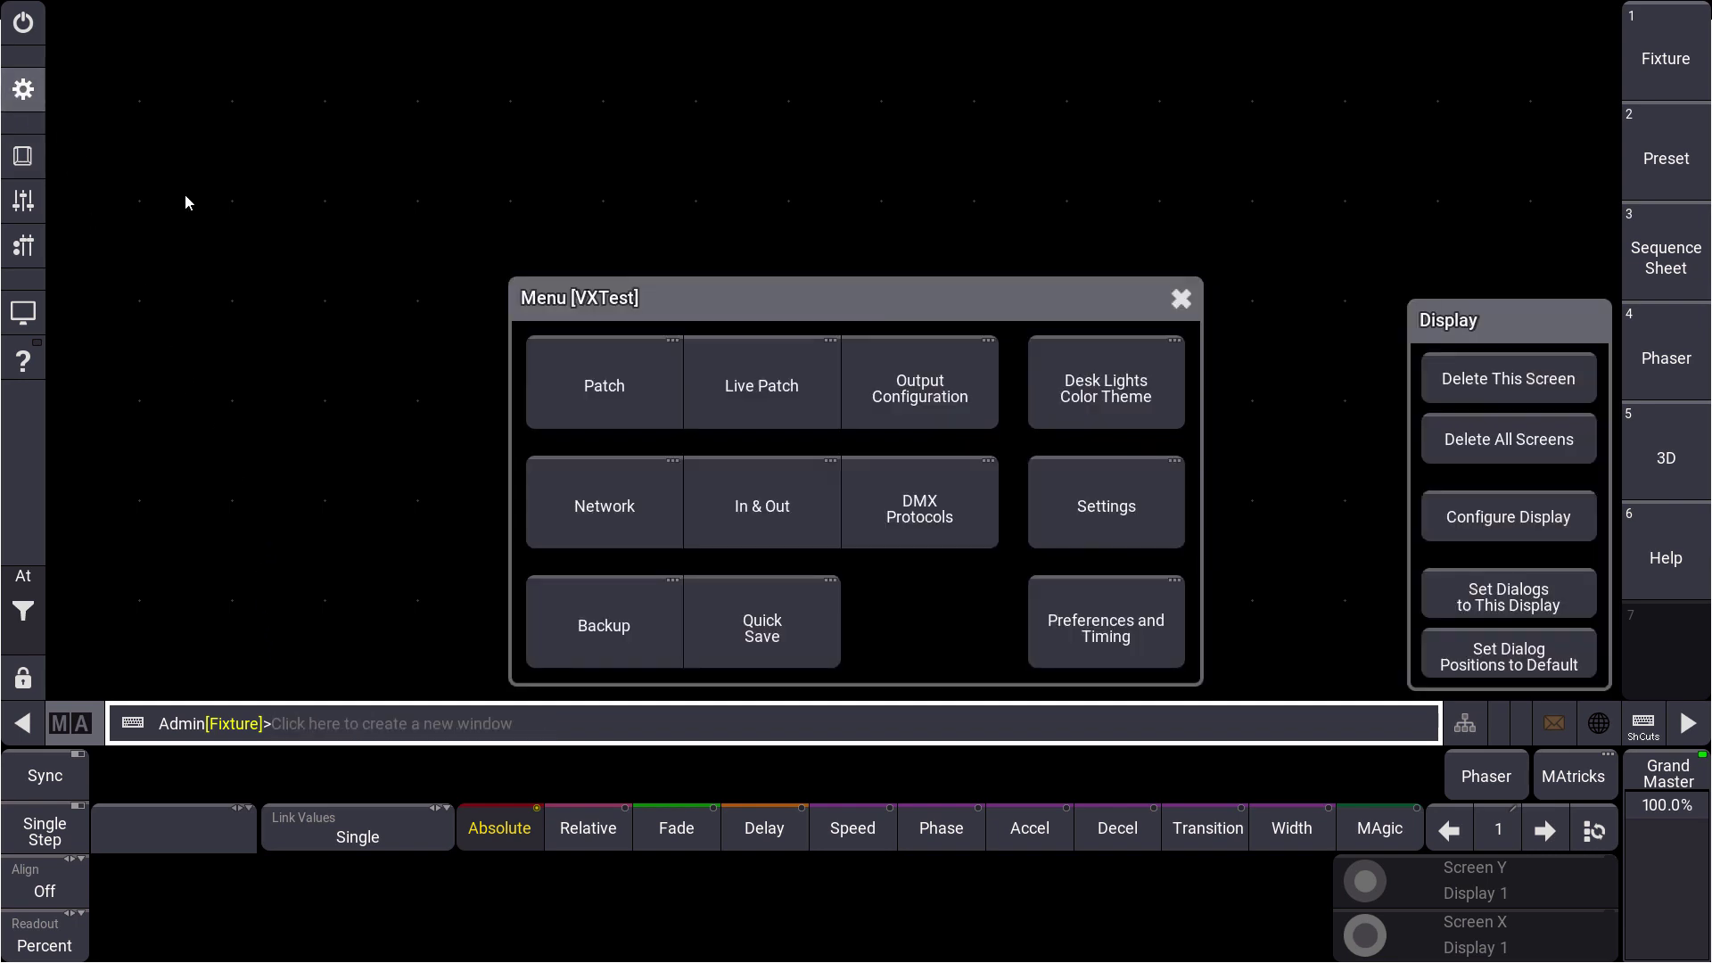
{"action": "left_click", "coordinate": [596, 374]}
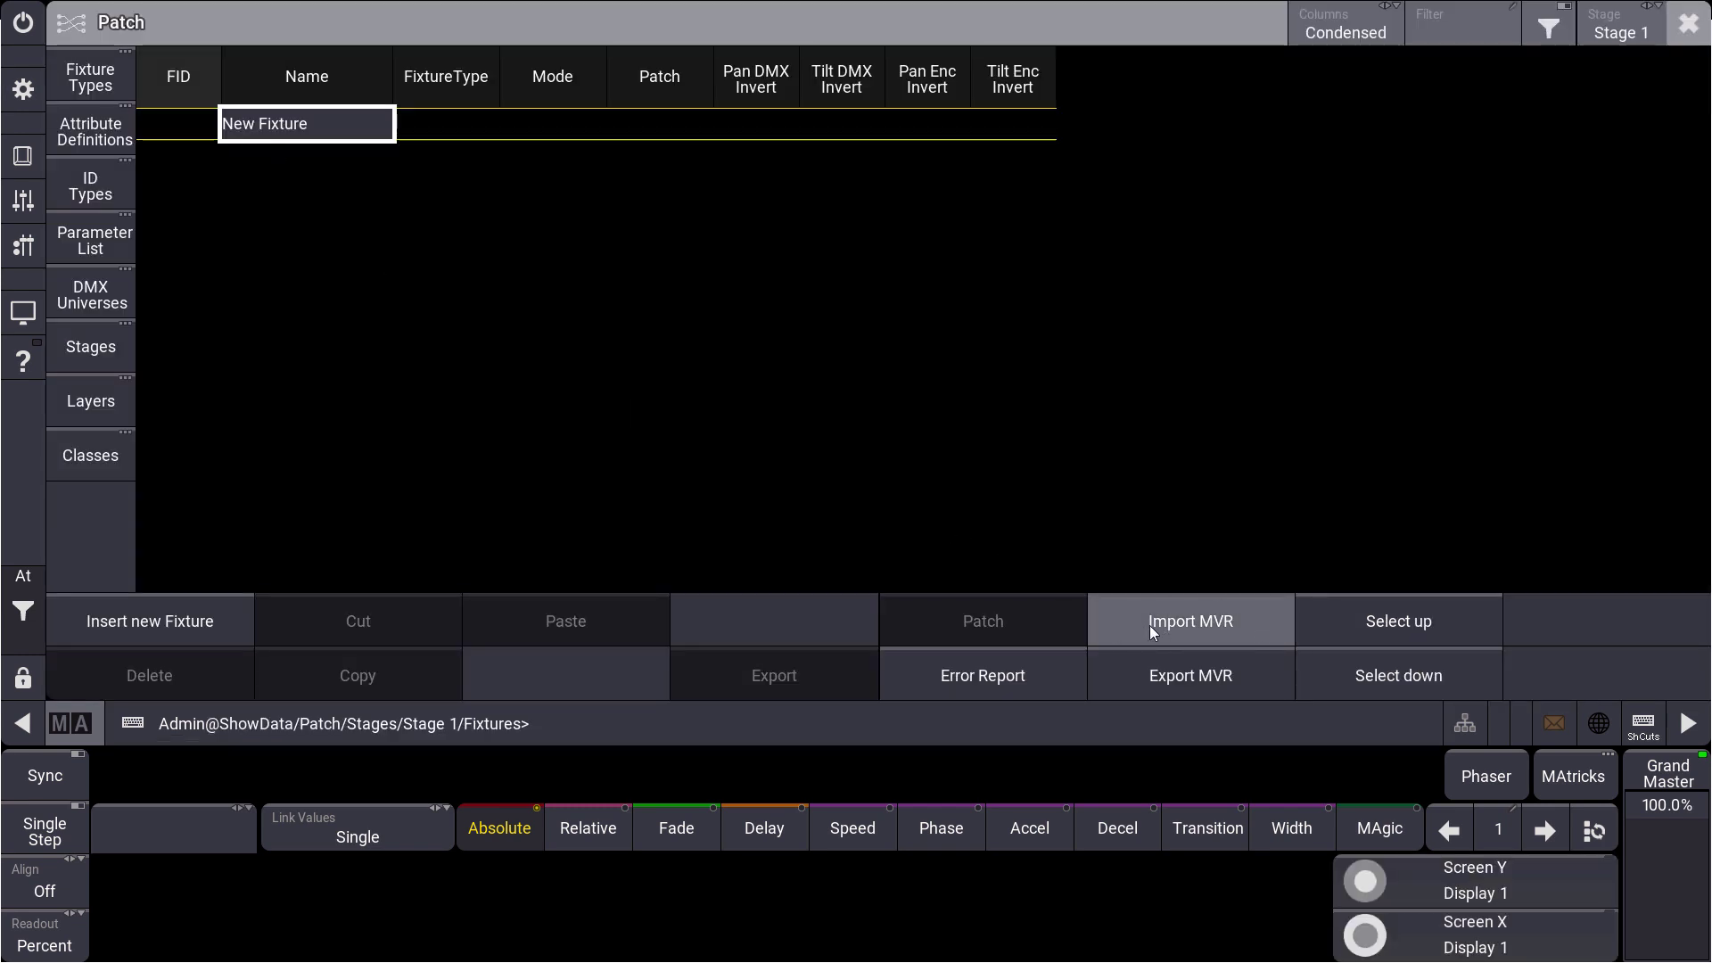
{"action": "left_click", "coordinate": [1217, 628]}
{"action": "left_click", "coordinate": [1223, 214]}
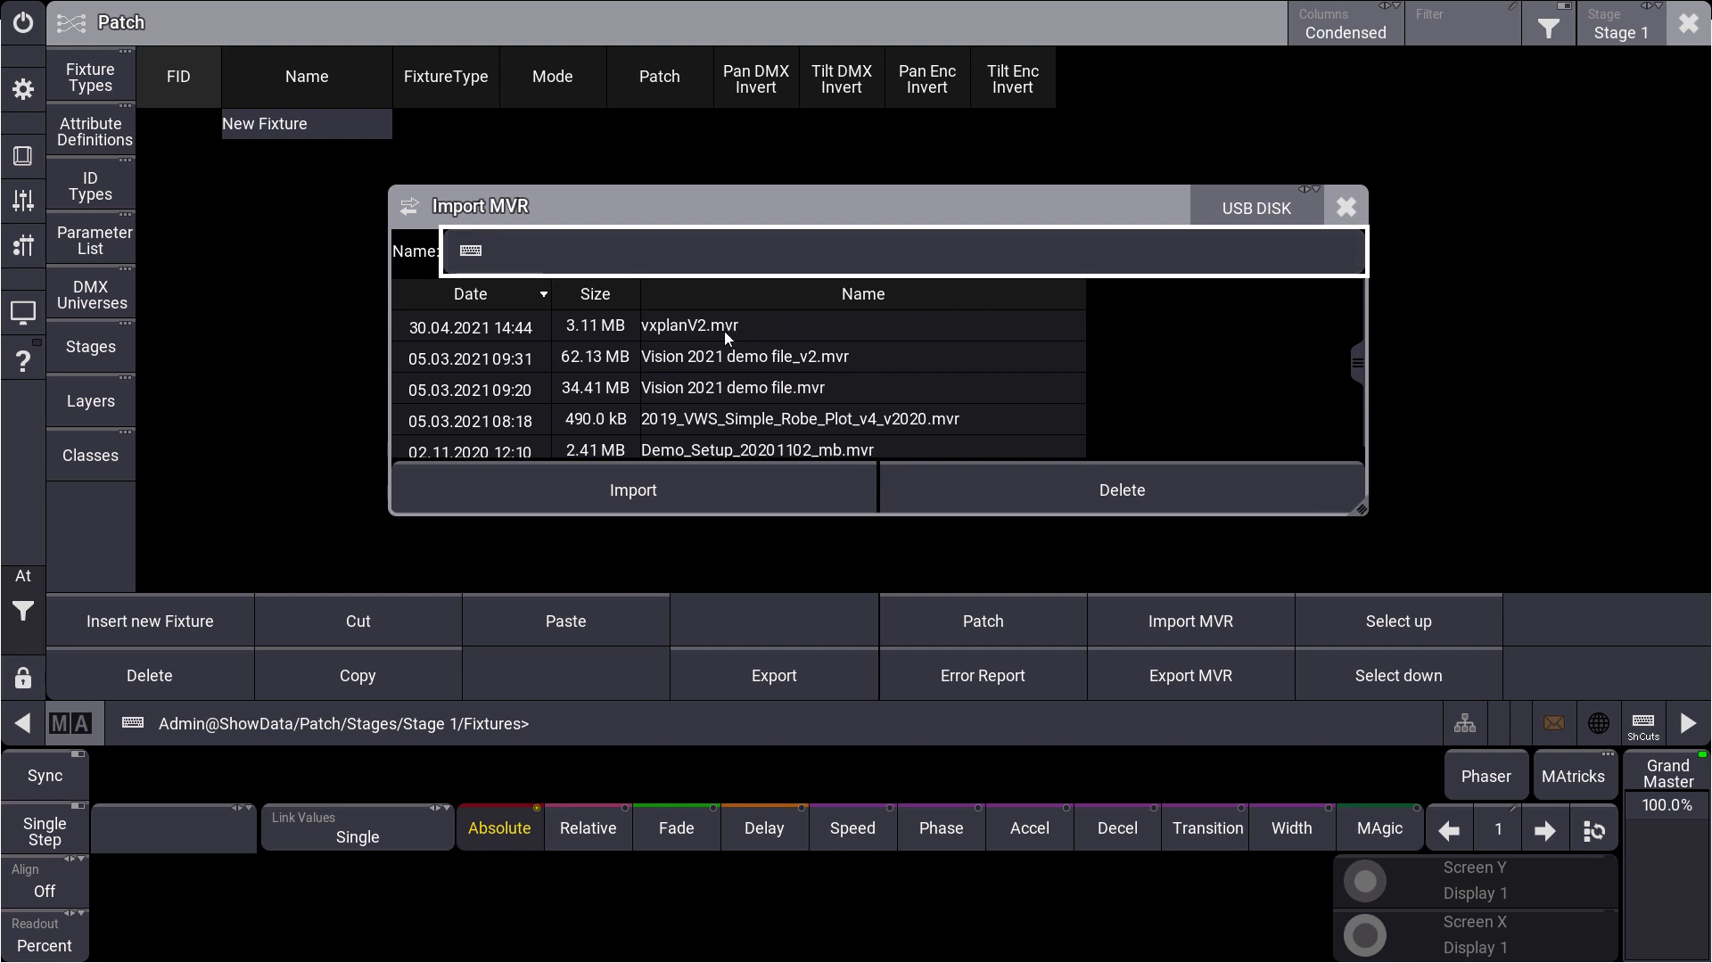
{"action": "left_click", "coordinate": [689, 332]}
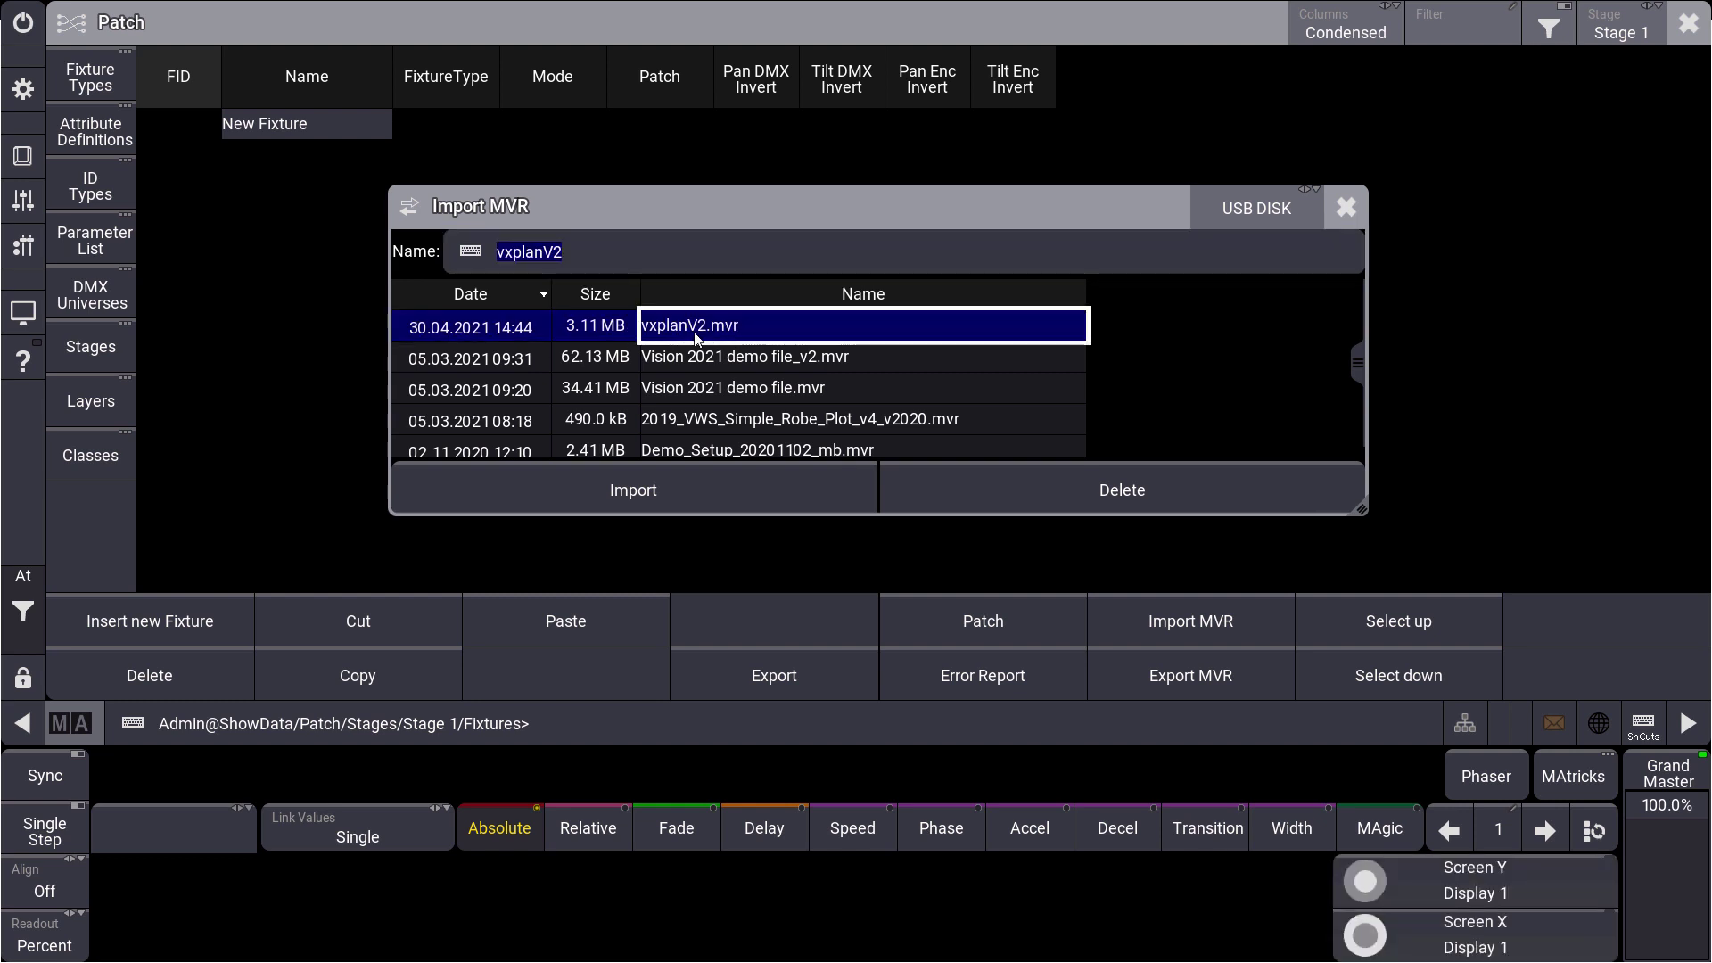
{"action": "left_click", "coordinate": [629, 494]}
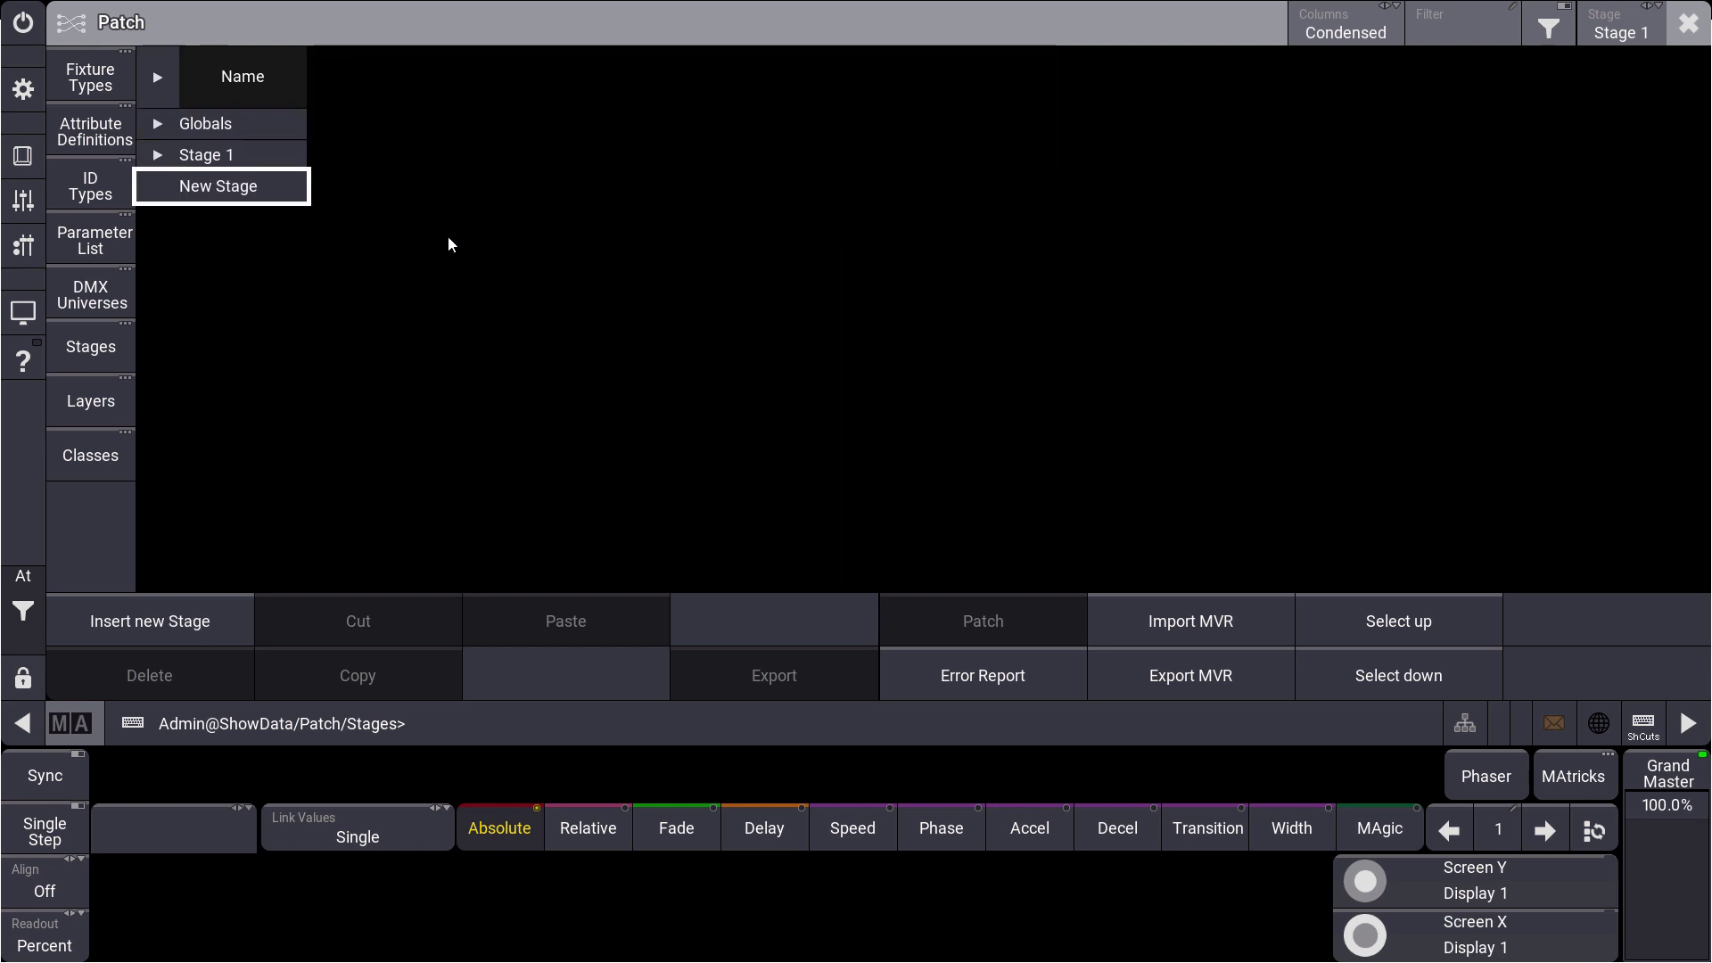
Expand Stage 1 > Fixtures in the patch tree and auto-fit the FixtureType column to full names.
{"action": "left_click", "coordinate": [163, 157]}
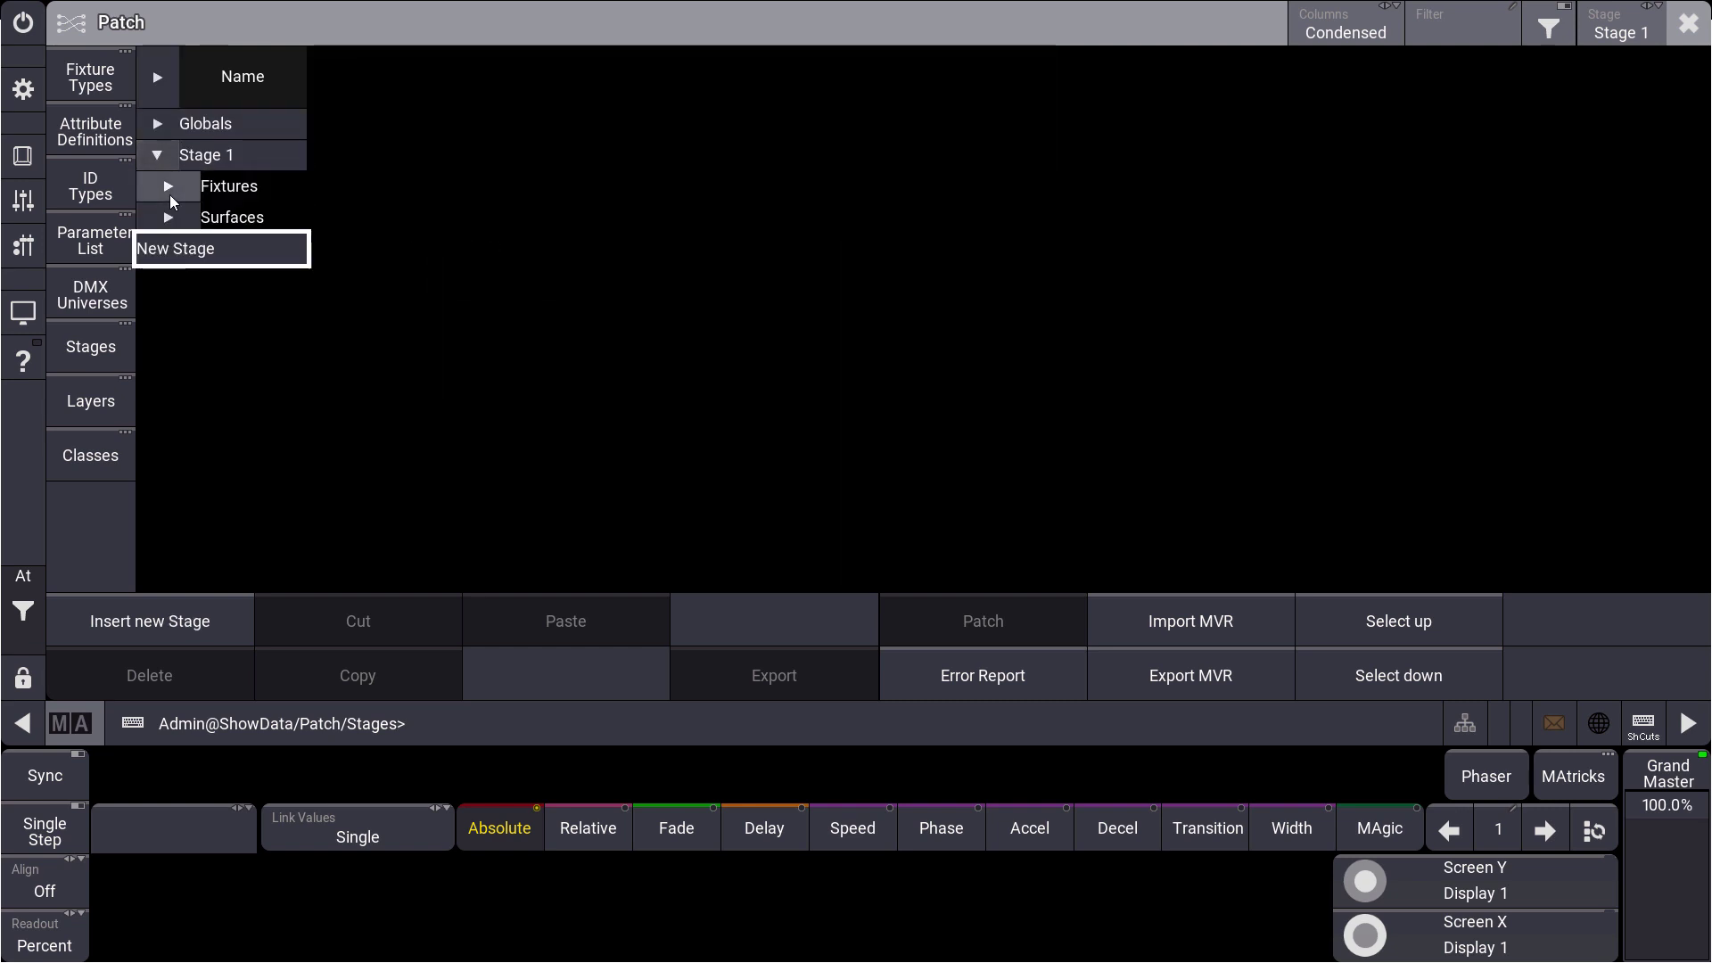
{"action": "left_click", "coordinate": [169, 189]}
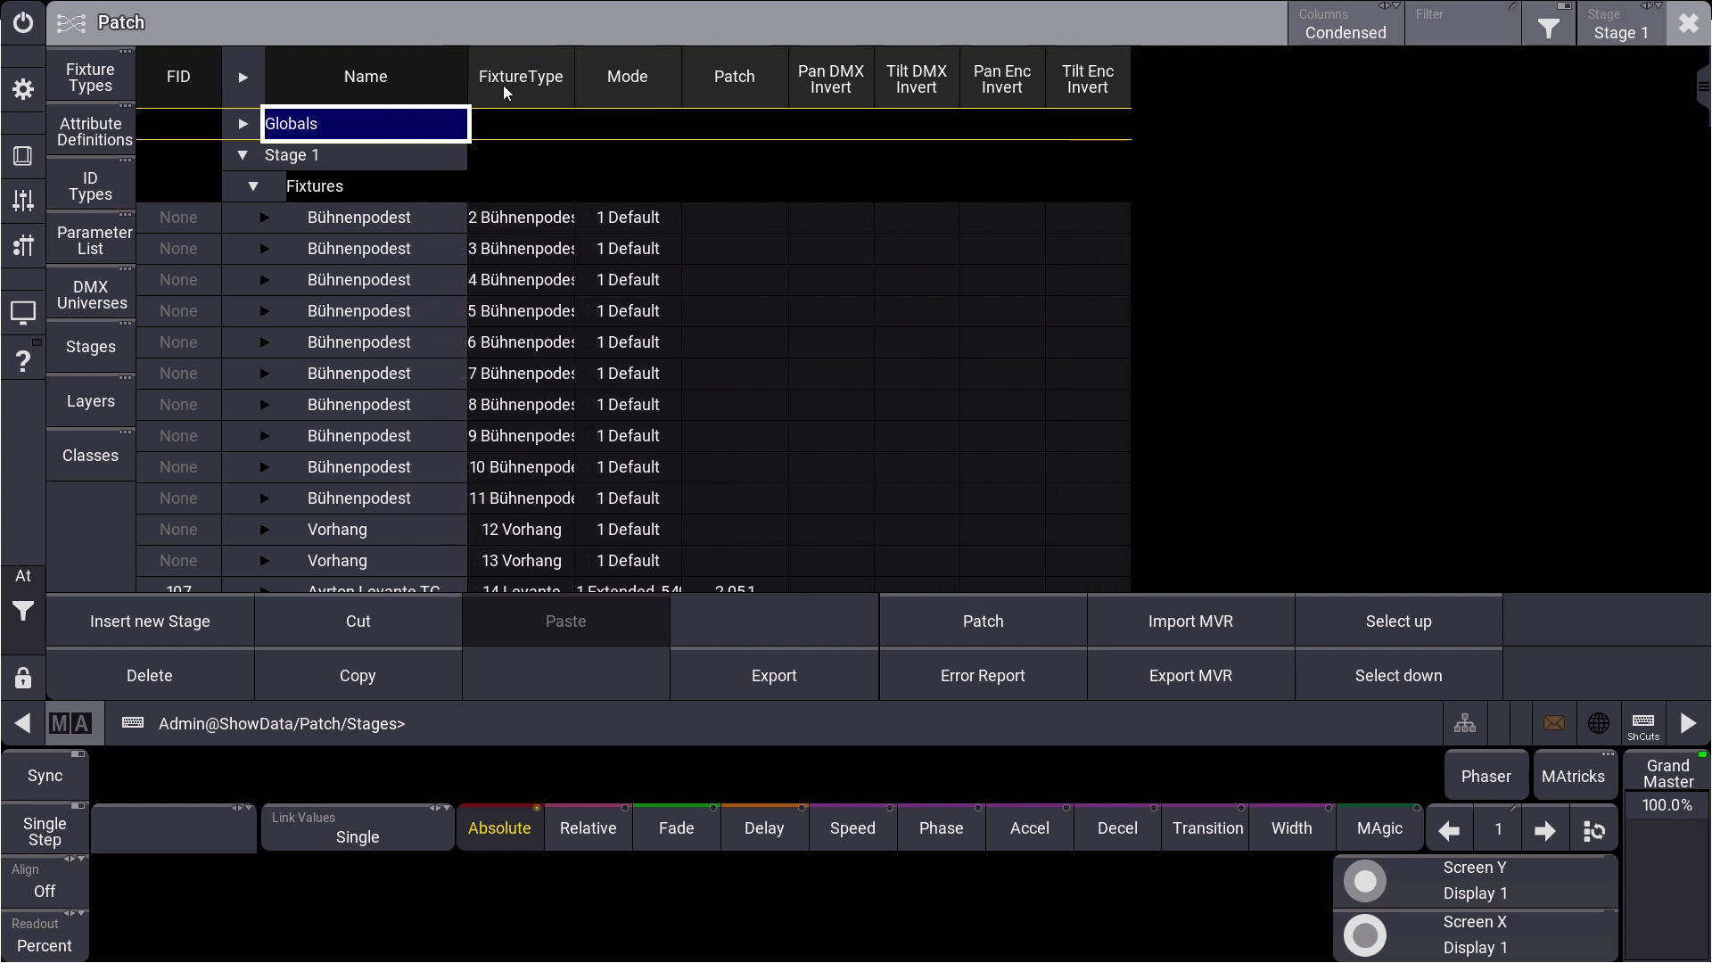
{"action": "scroll", "coordinate": [1623, 151], "scroll_direction": "down", "scroll_amount": 5}
{"action": "scroll", "coordinate": [1623, 151], "scroll_direction": "up", "scroll_amount": 1}
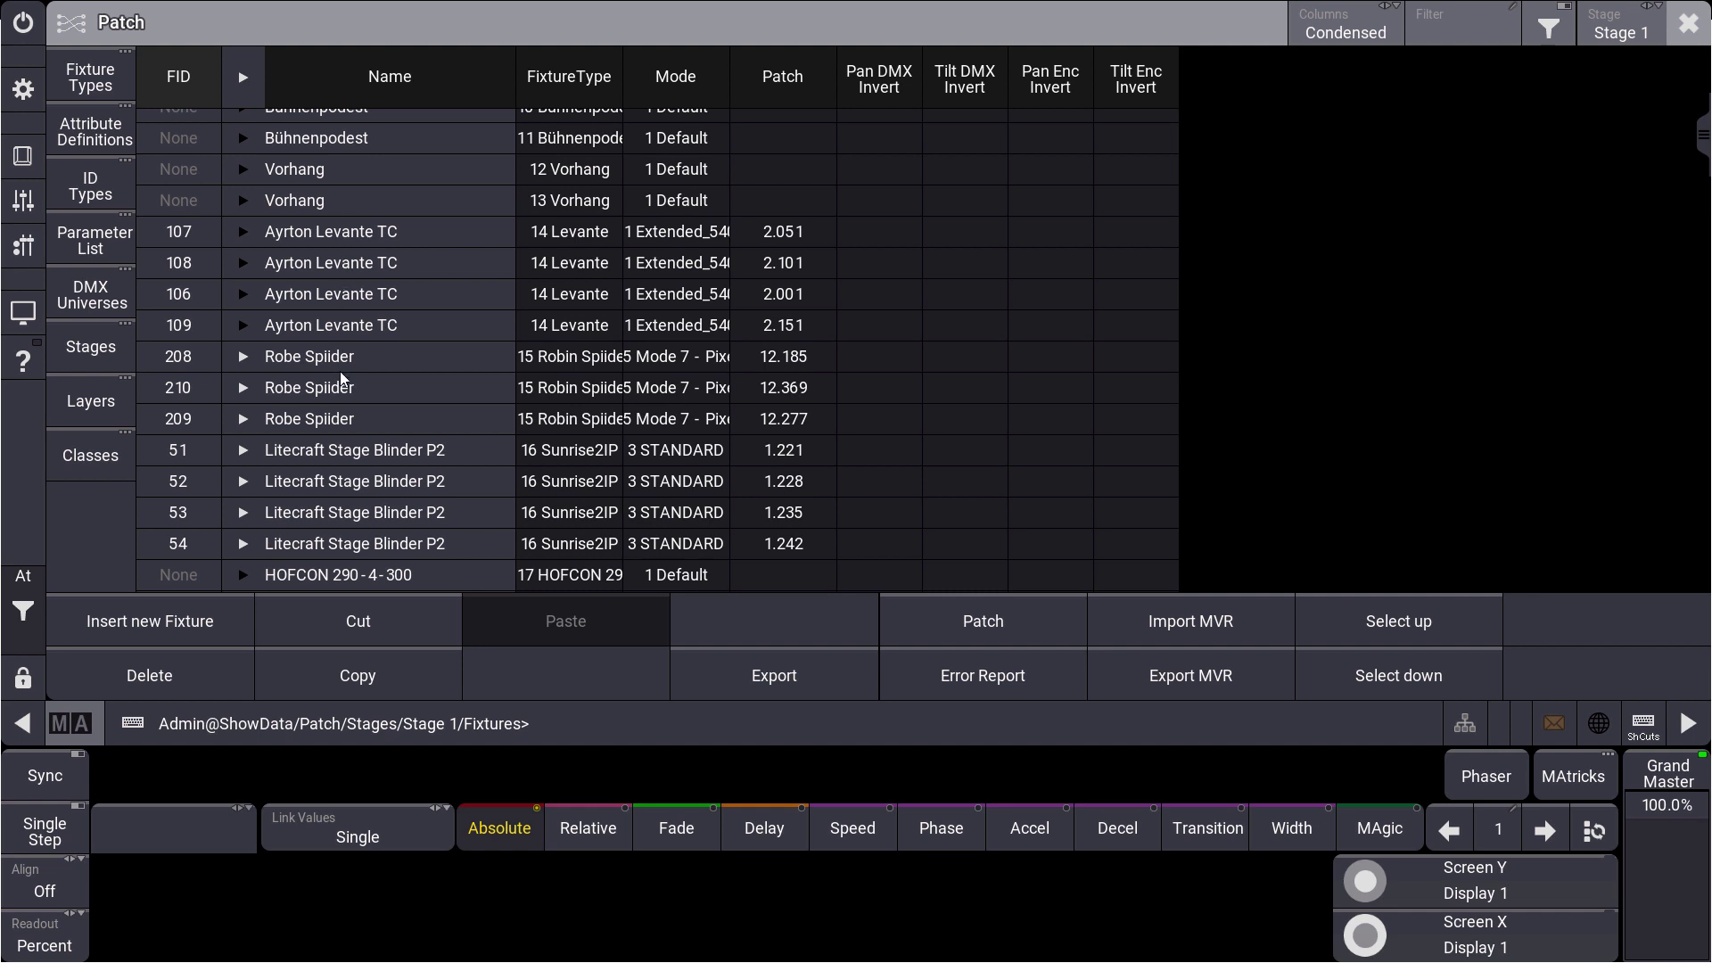
{"action": "double_click", "coordinate": [622, 76]}
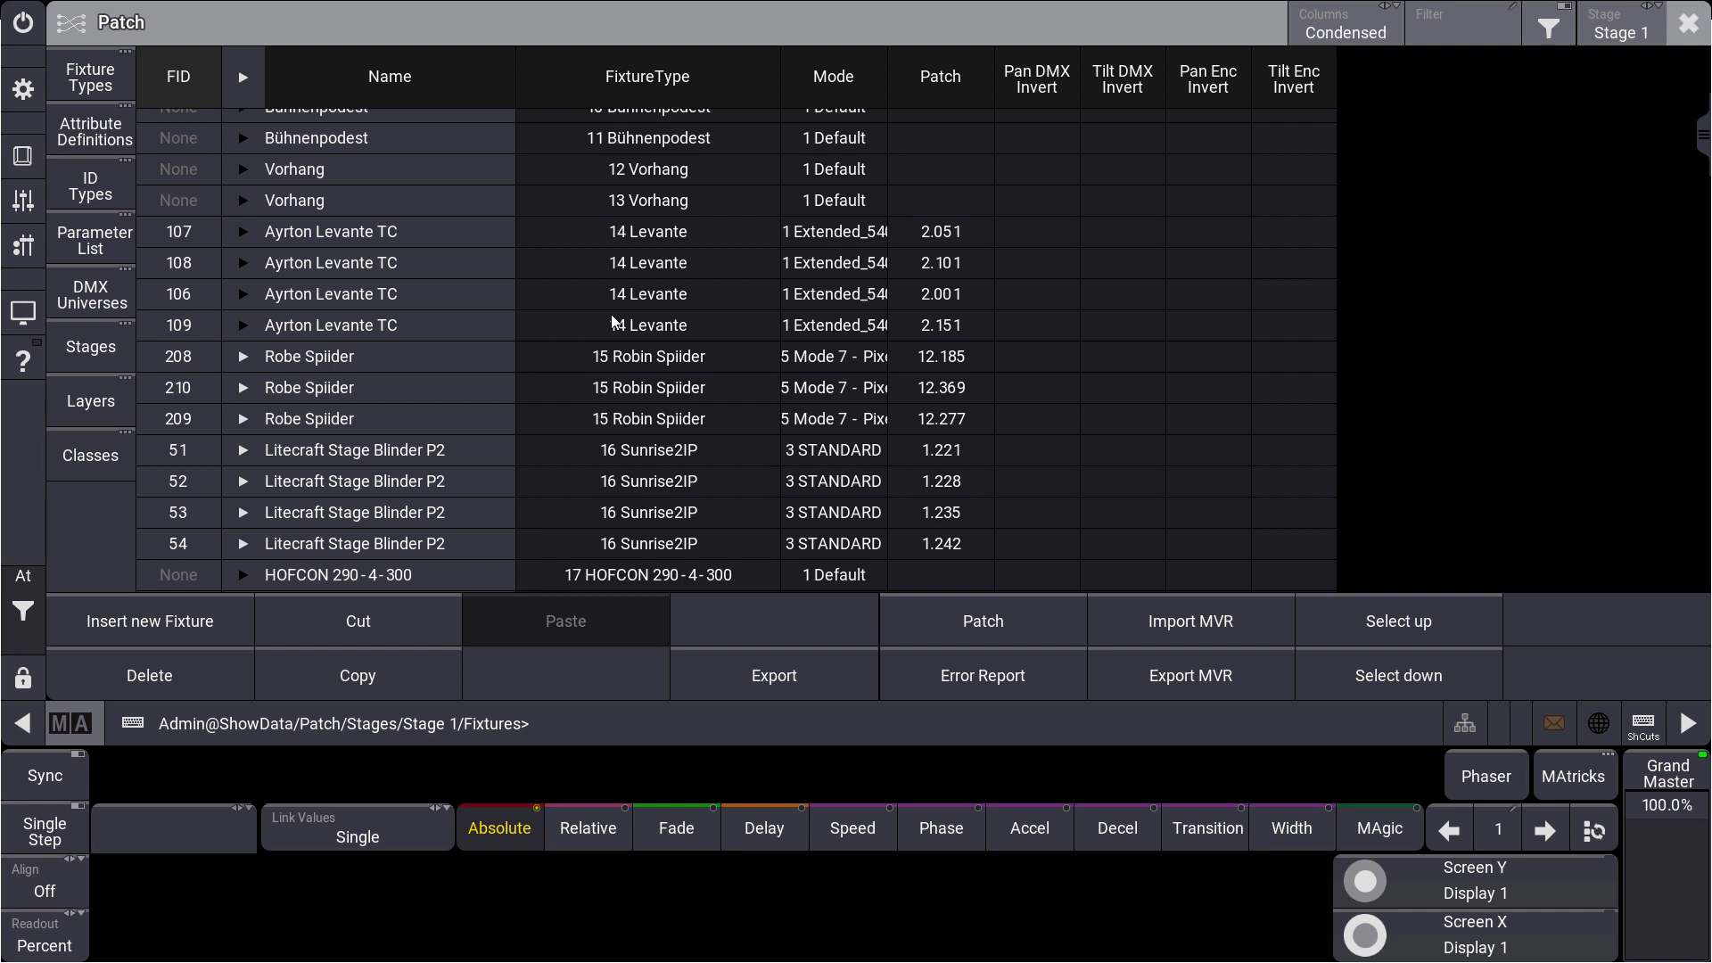
{"action": "left_click", "coordinate": [630, 243]}
{"action": "left_click", "coordinate": [626, 267]}
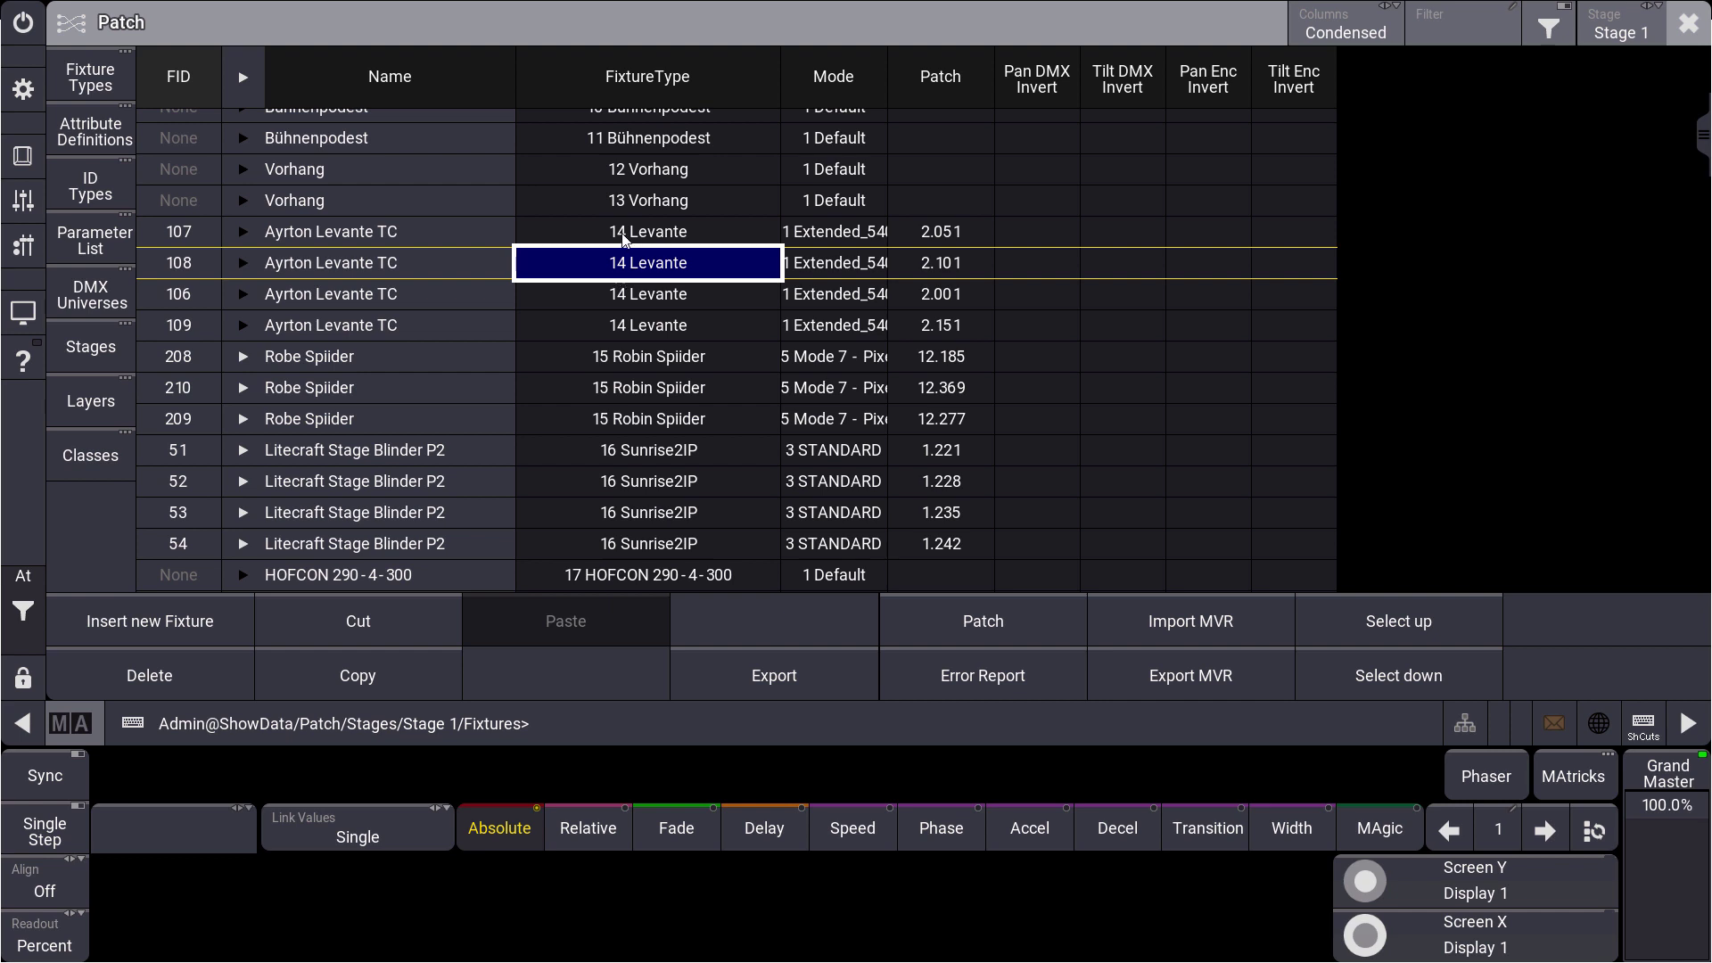
Auto-fit the Mode column and display the full set of patch columns.
{"action": "double_click", "coordinate": [888, 79]}
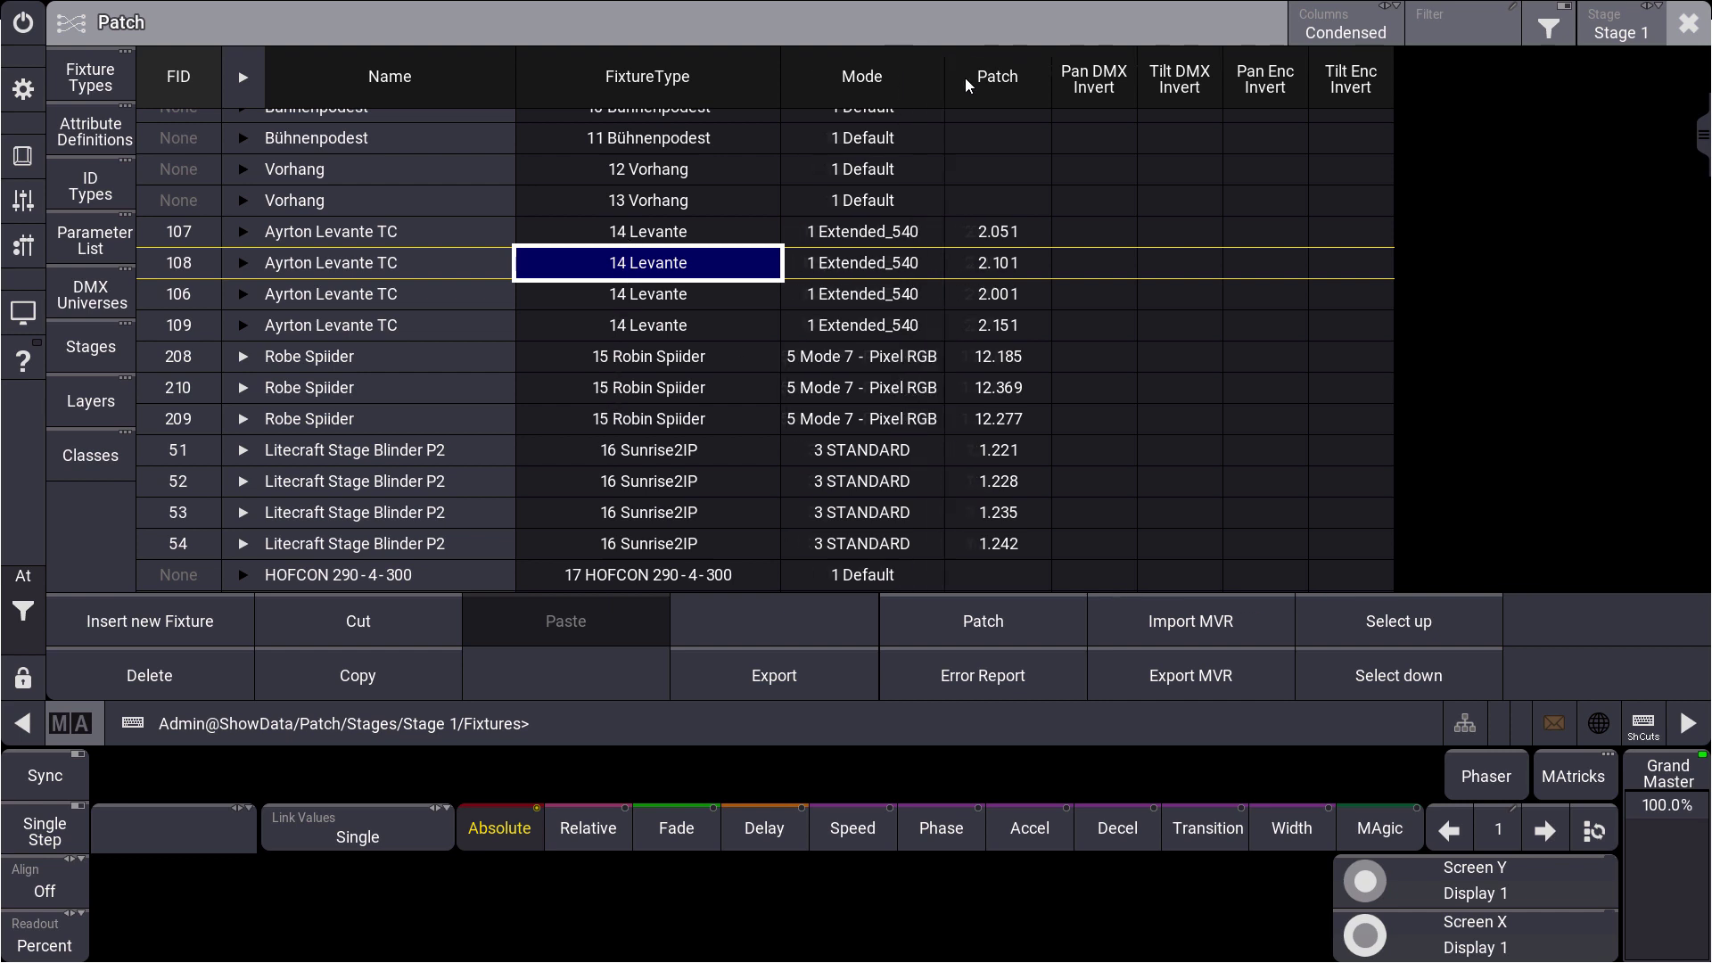
{"action": "left_click", "coordinate": [916, 302]}
{"action": "left_click", "coordinate": [1086, 233]}
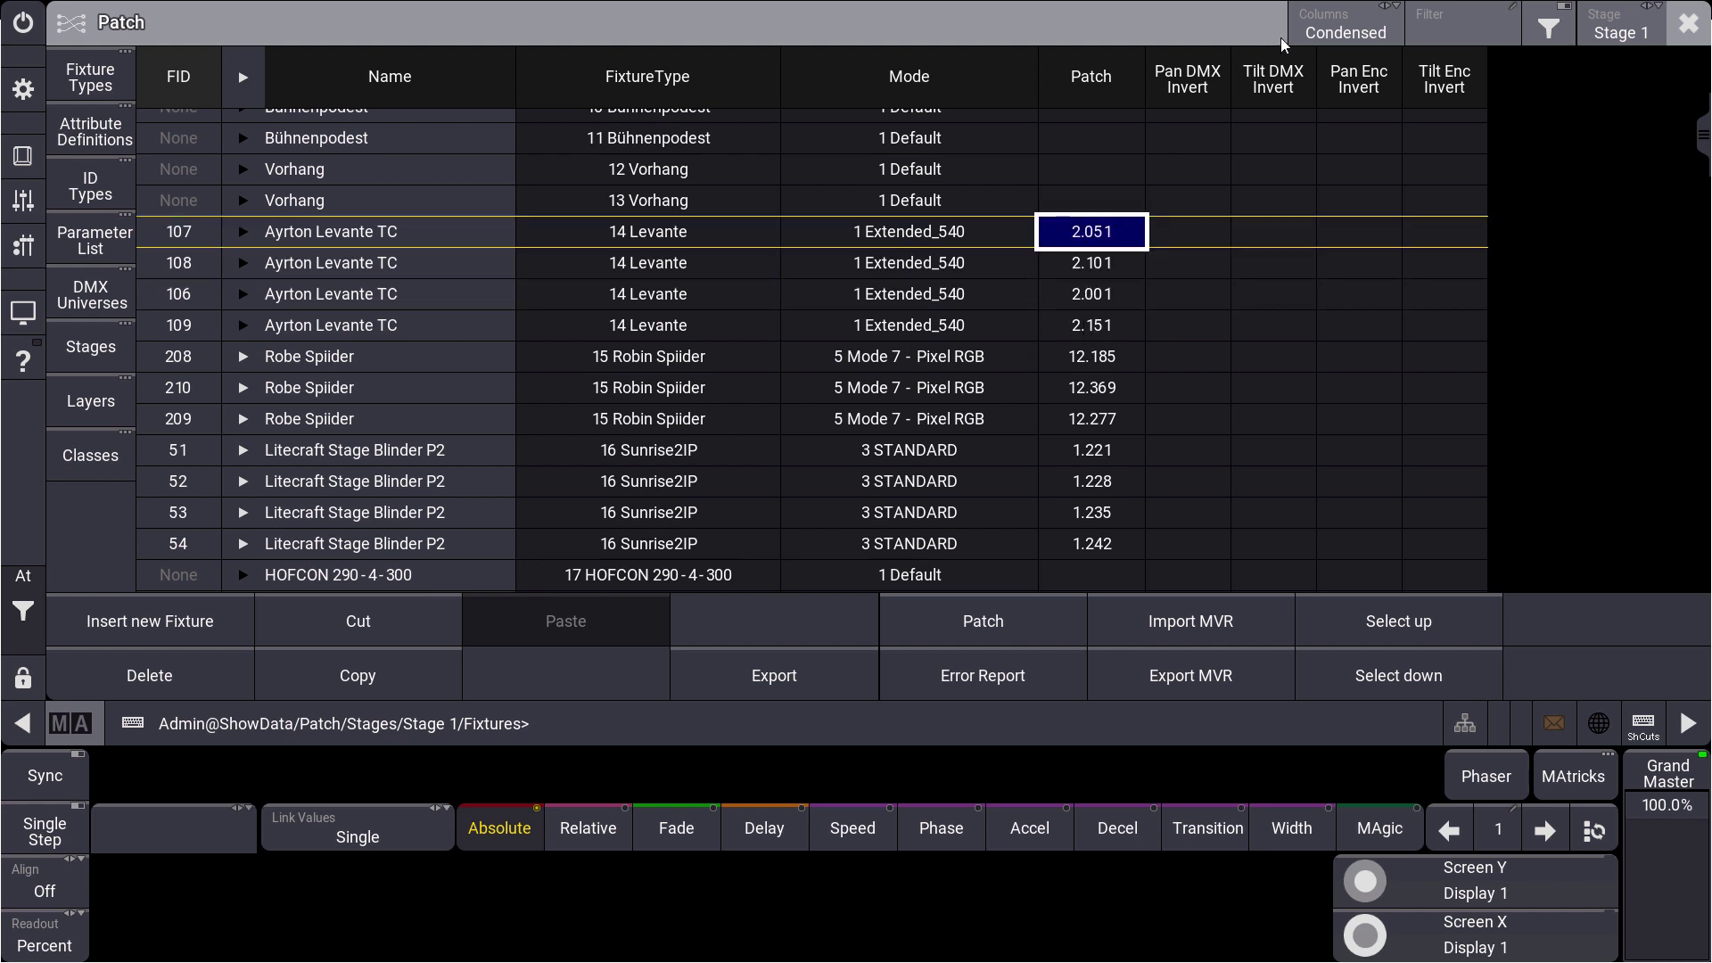
{"action": "left_click", "coordinate": [1333, 26]}
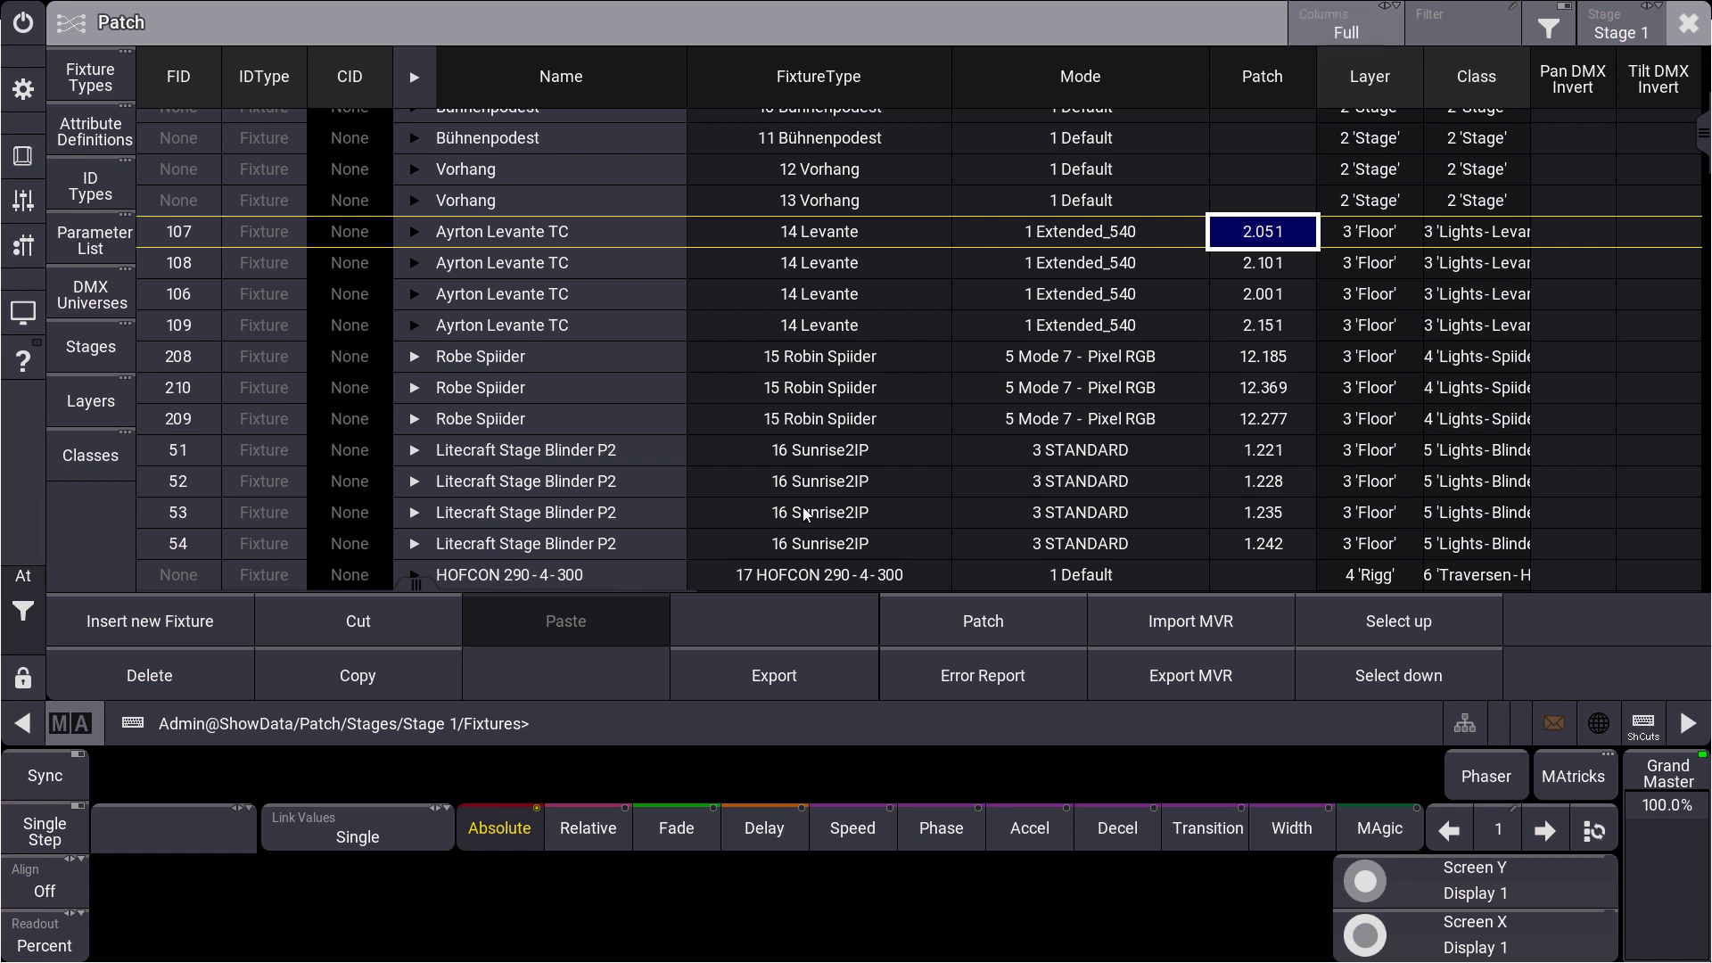
{"action": "left_click_drag", "start_coordinate": [425, 581], "coordinate": [921, 562]}
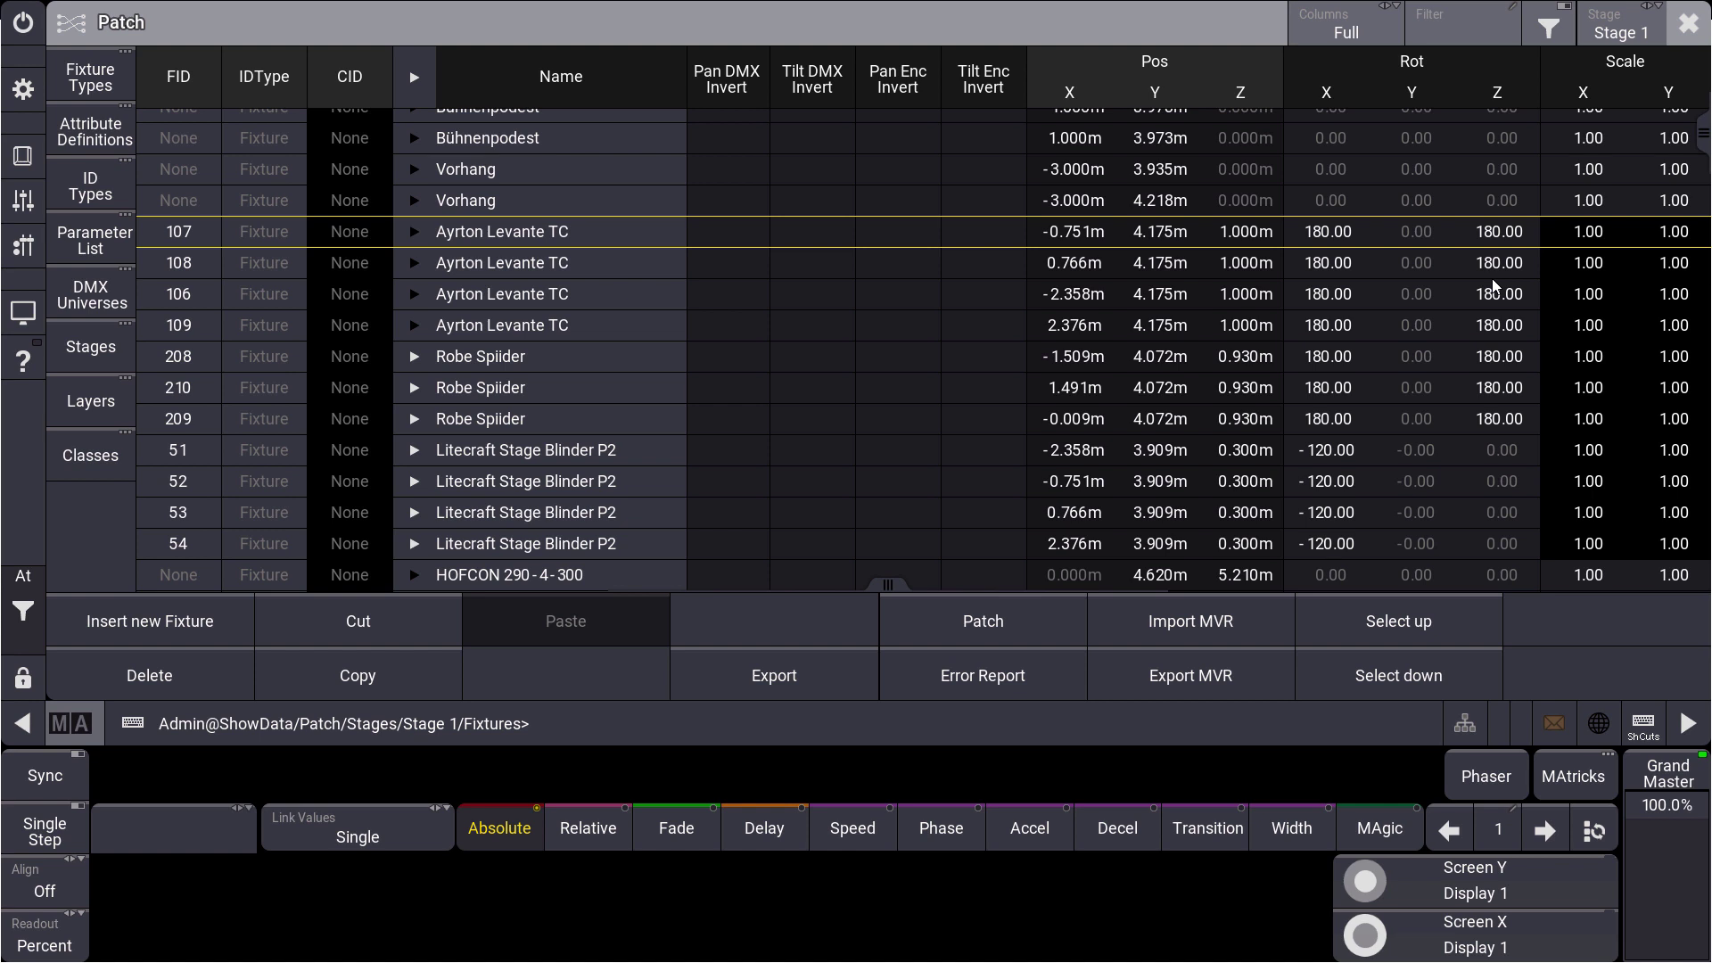
{"action": "left_click_drag", "start_coordinate": [881, 585], "coordinate": [655, 575]}
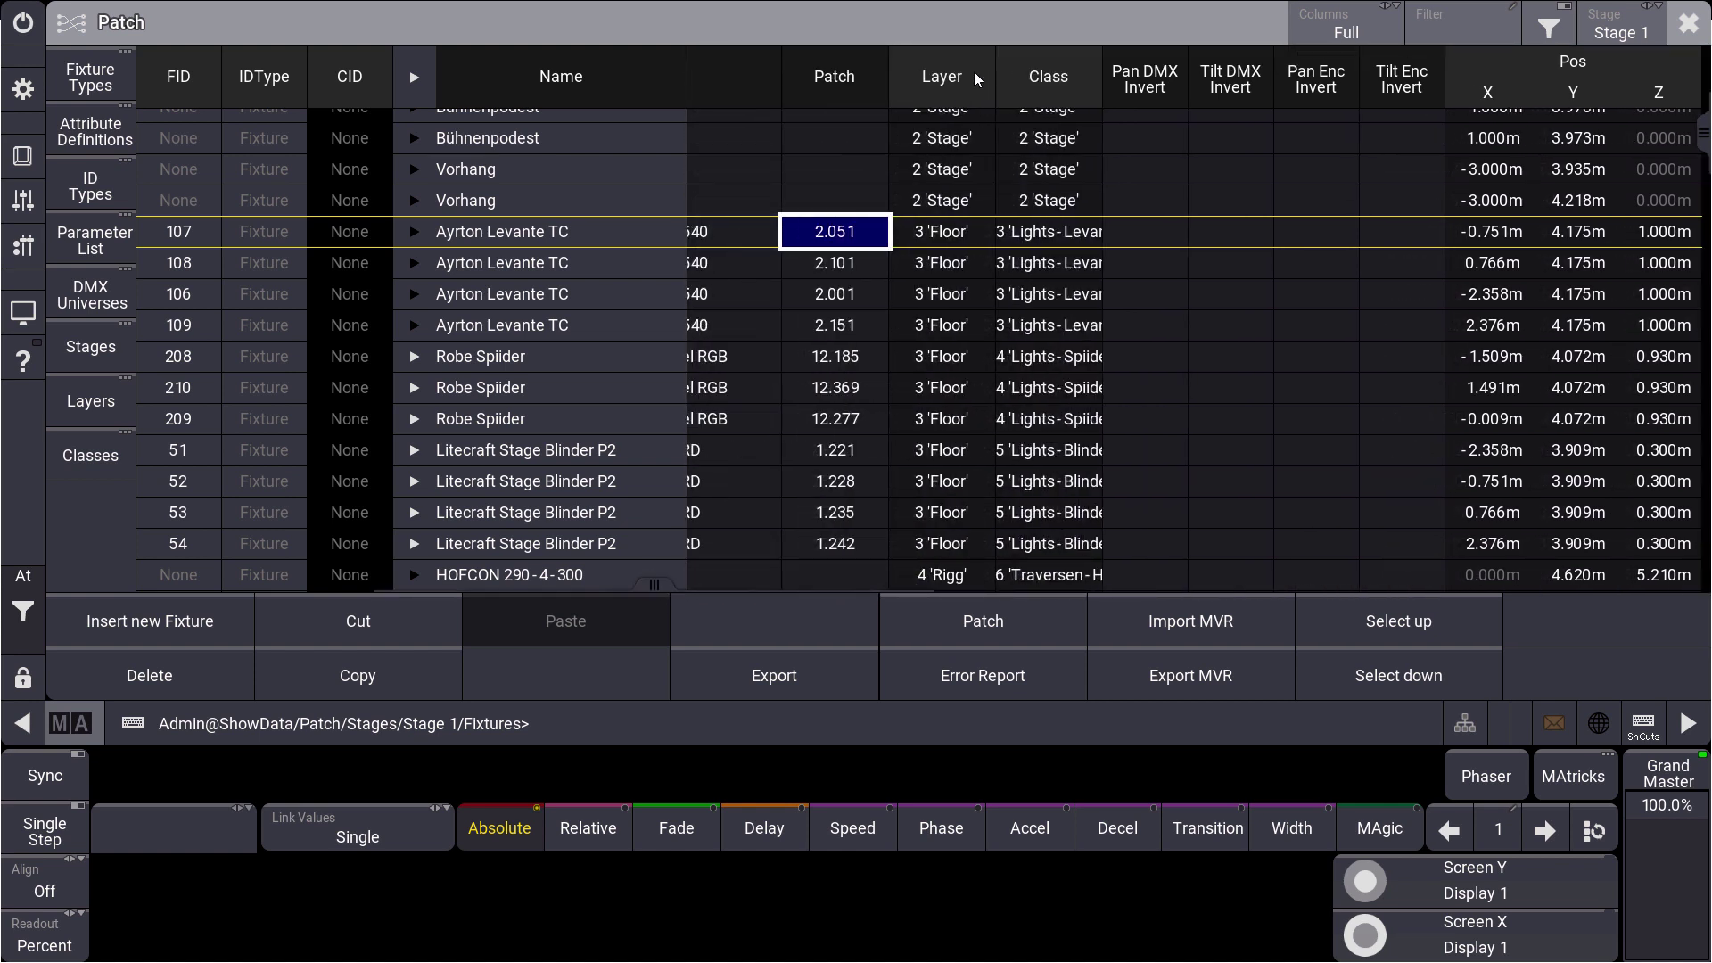
Widen the Layer and Class columns, then turn on filtering for the fixture list.
{"action": "left_click_drag", "start_coordinate": [995, 63], "coordinate": [1024, 62]}
{"action": "left_click_drag", "start_coordinate": [1131, 76], "coordinate": [1275, 84]}
{"action": "left_click_drag", "start_coordinate": [1019, 86], "coordinate": [1053, 81]}
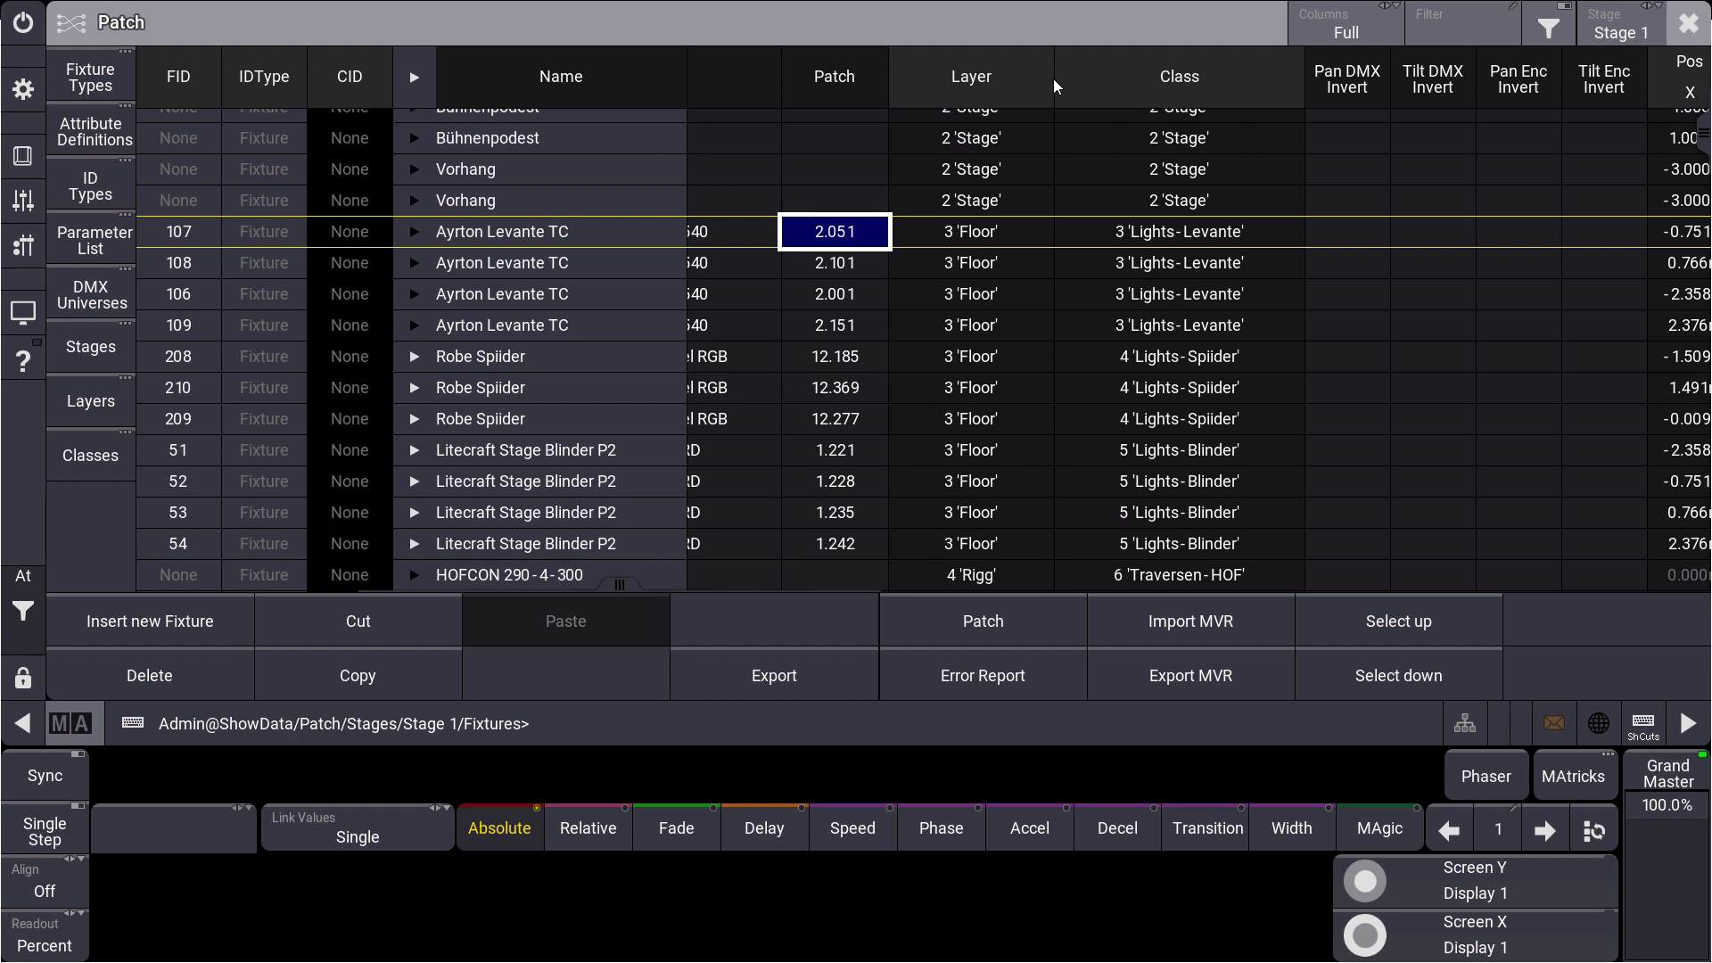
{"action": "left_click", "coordinate": [977, 265]}
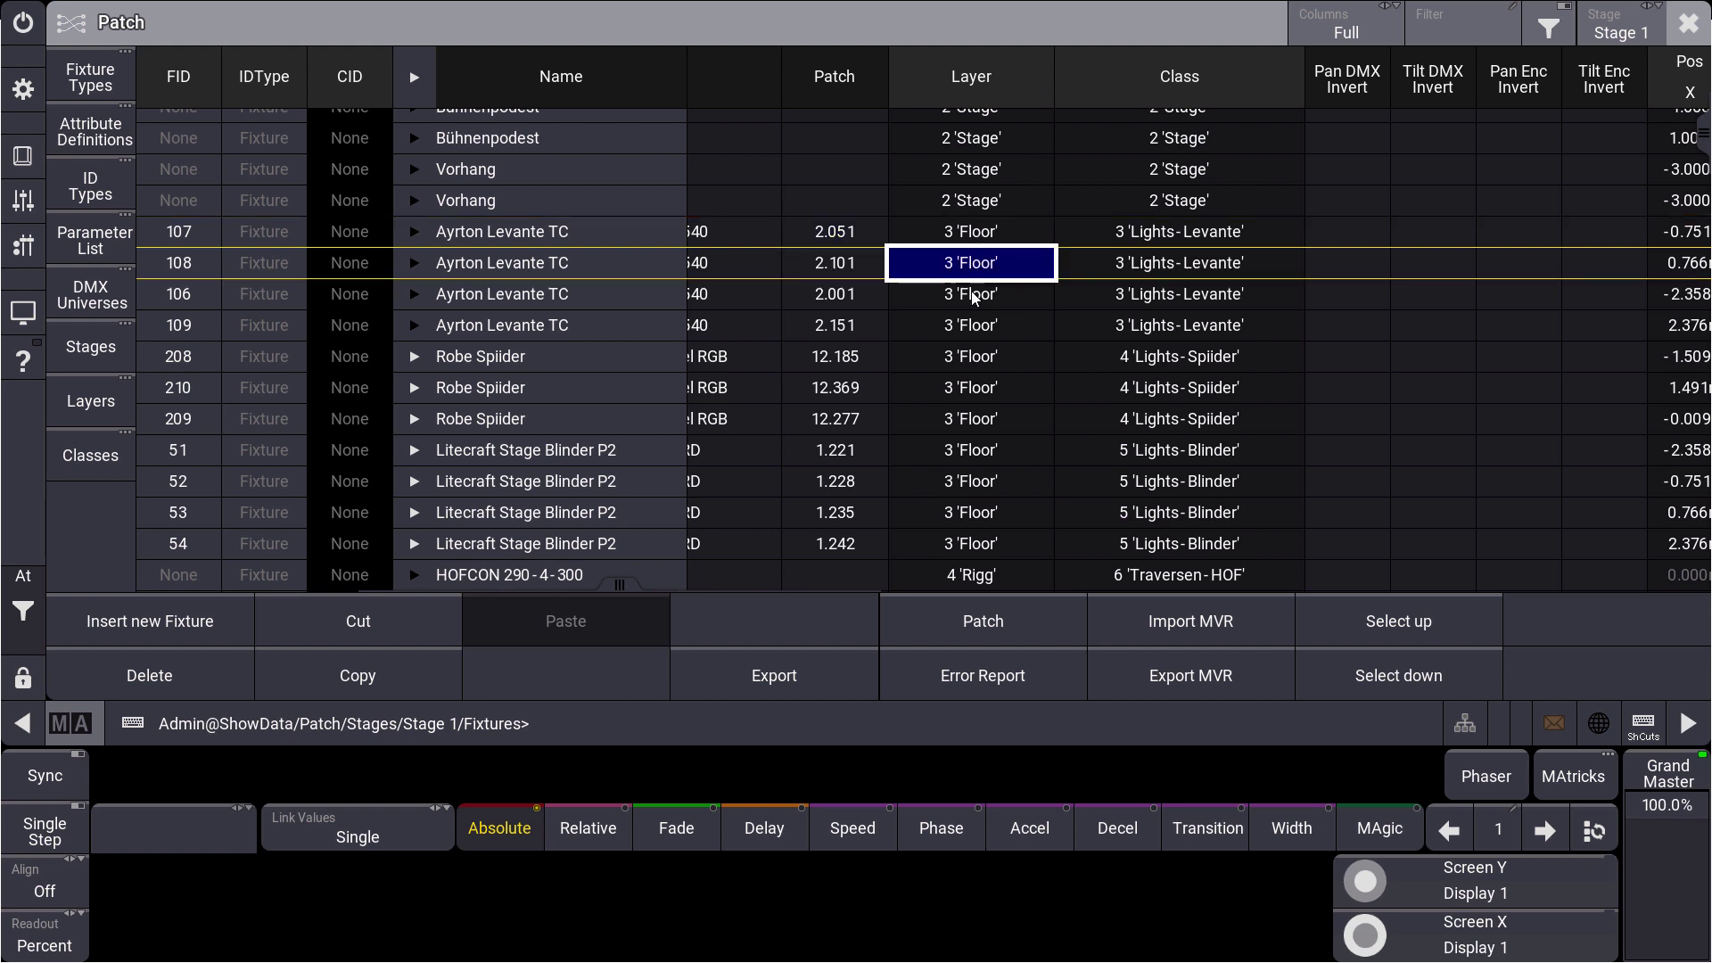
{"action": "left_click", "coordinate": [975, 295]}
{"action": "left_click", "coordinate": [967, 233]}
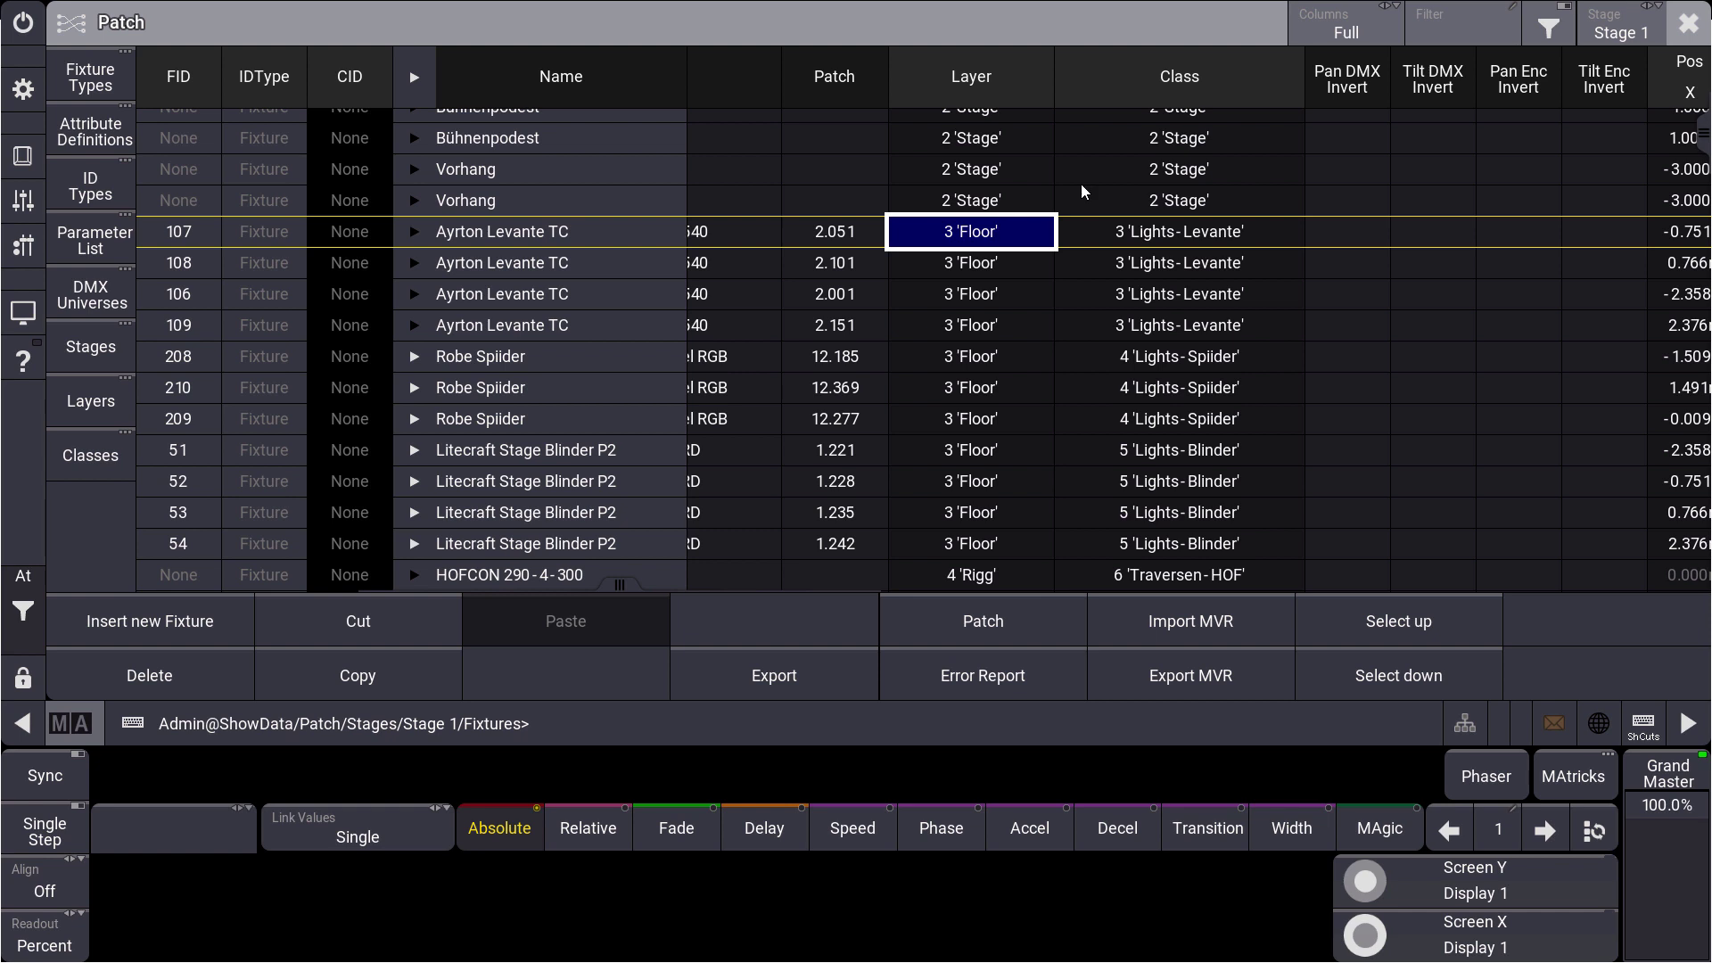
{"action": "left_click", "coordinate": [1545, 26]}
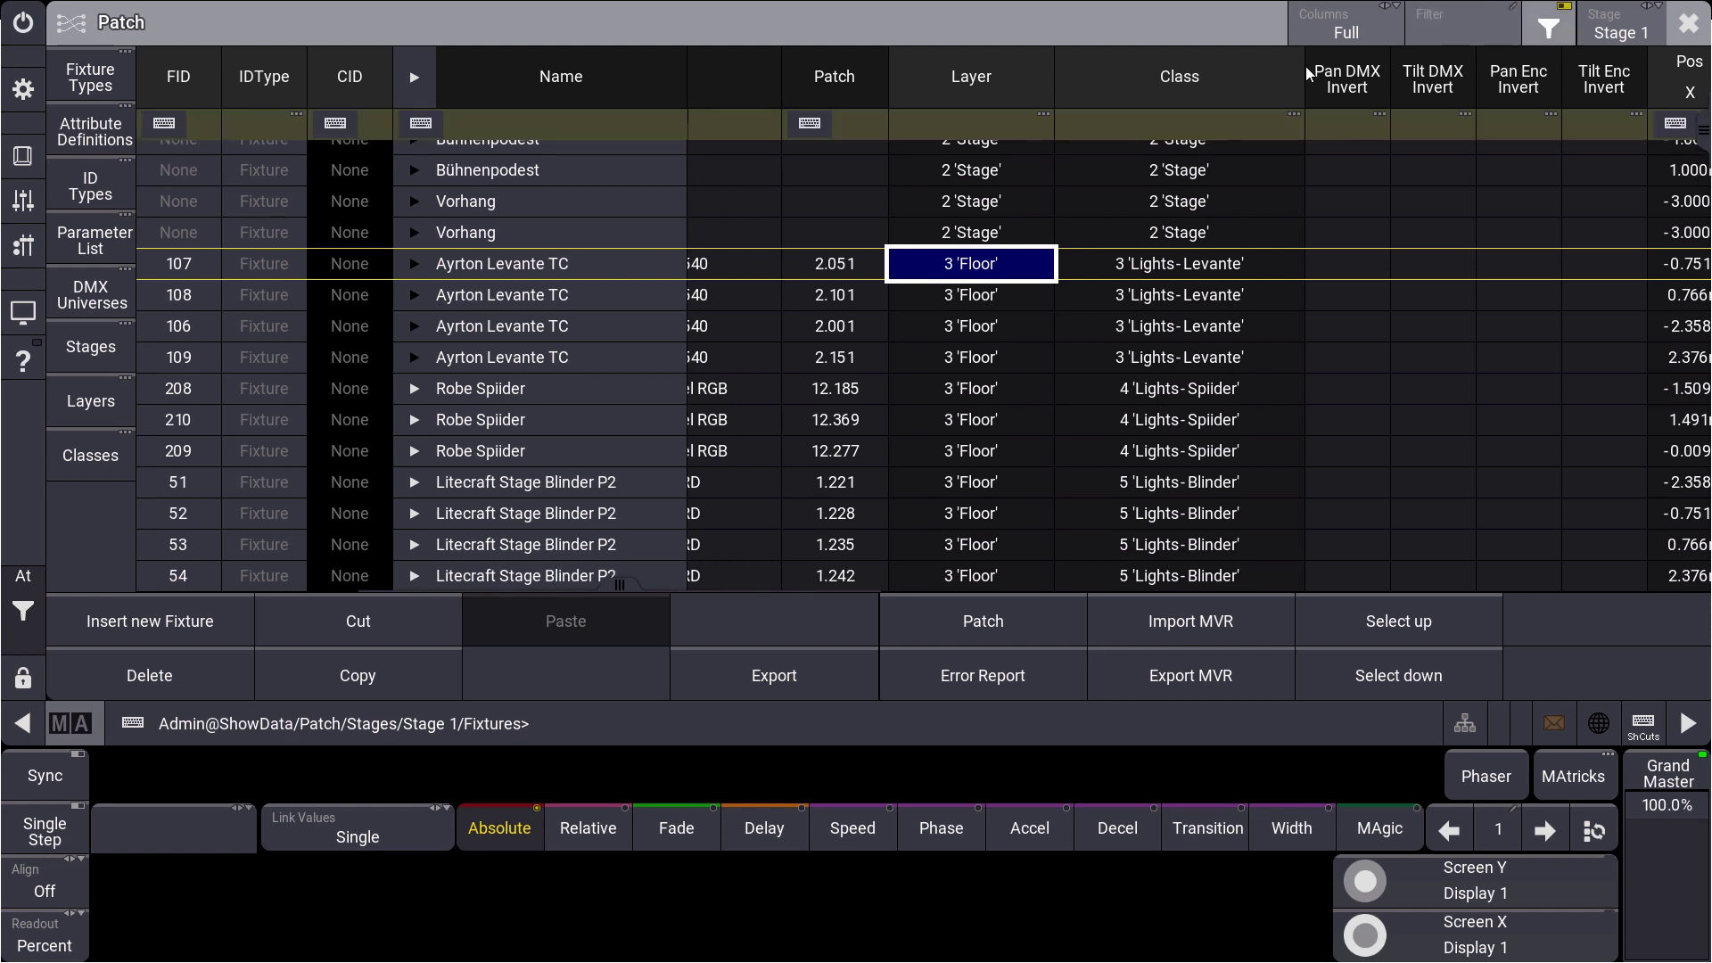
Filter the patch list to layer 3 'Floor', then exit the patch keeping the changes.
{"action": "left_click", "coordinate": [961, 122]}
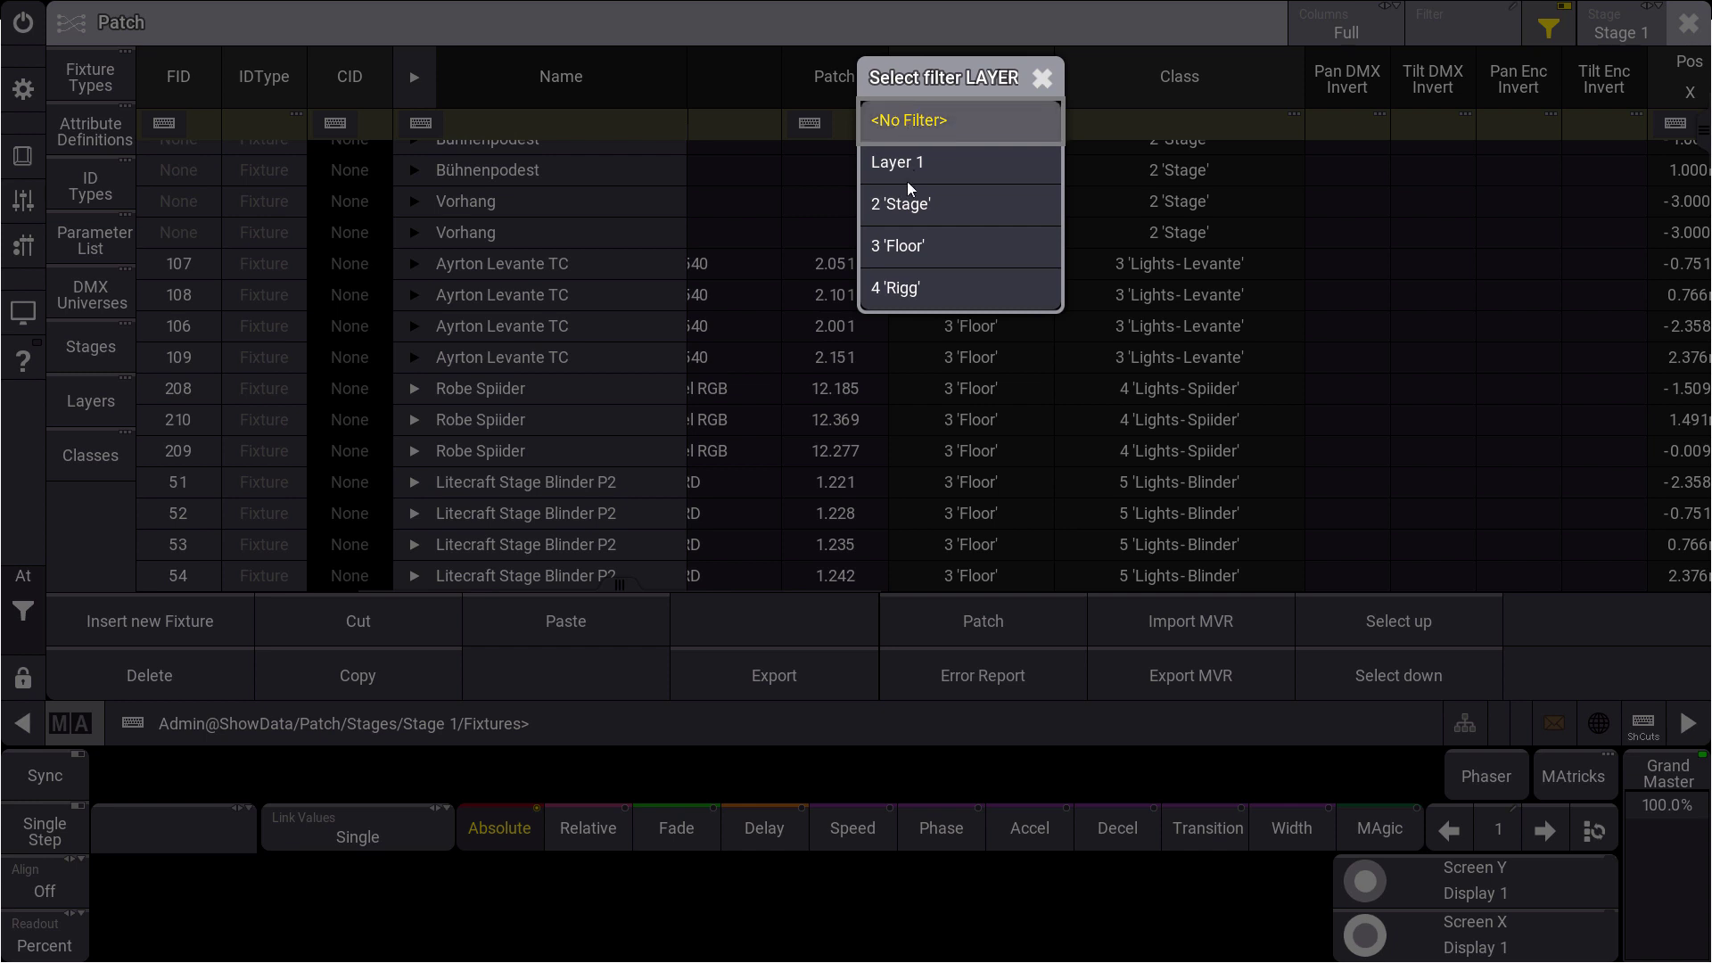
{"action": "left_click", "coordinate": [894, 250]}
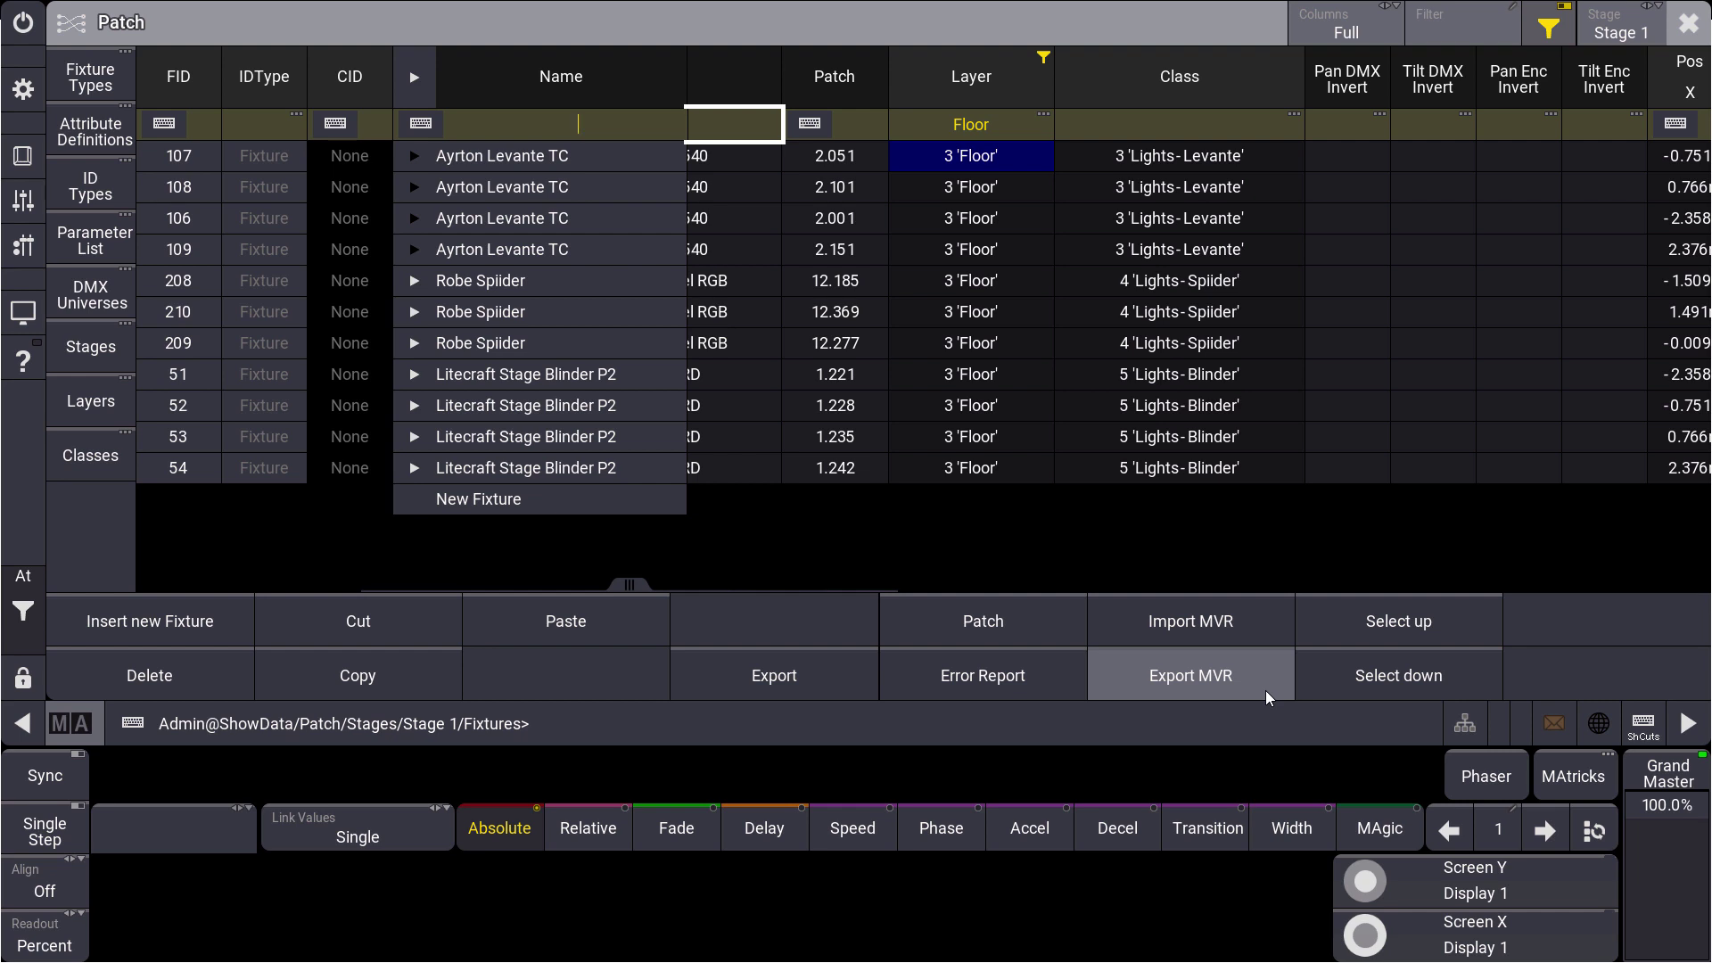
{"action": "left_click", "coordinate": [1688, 22]}
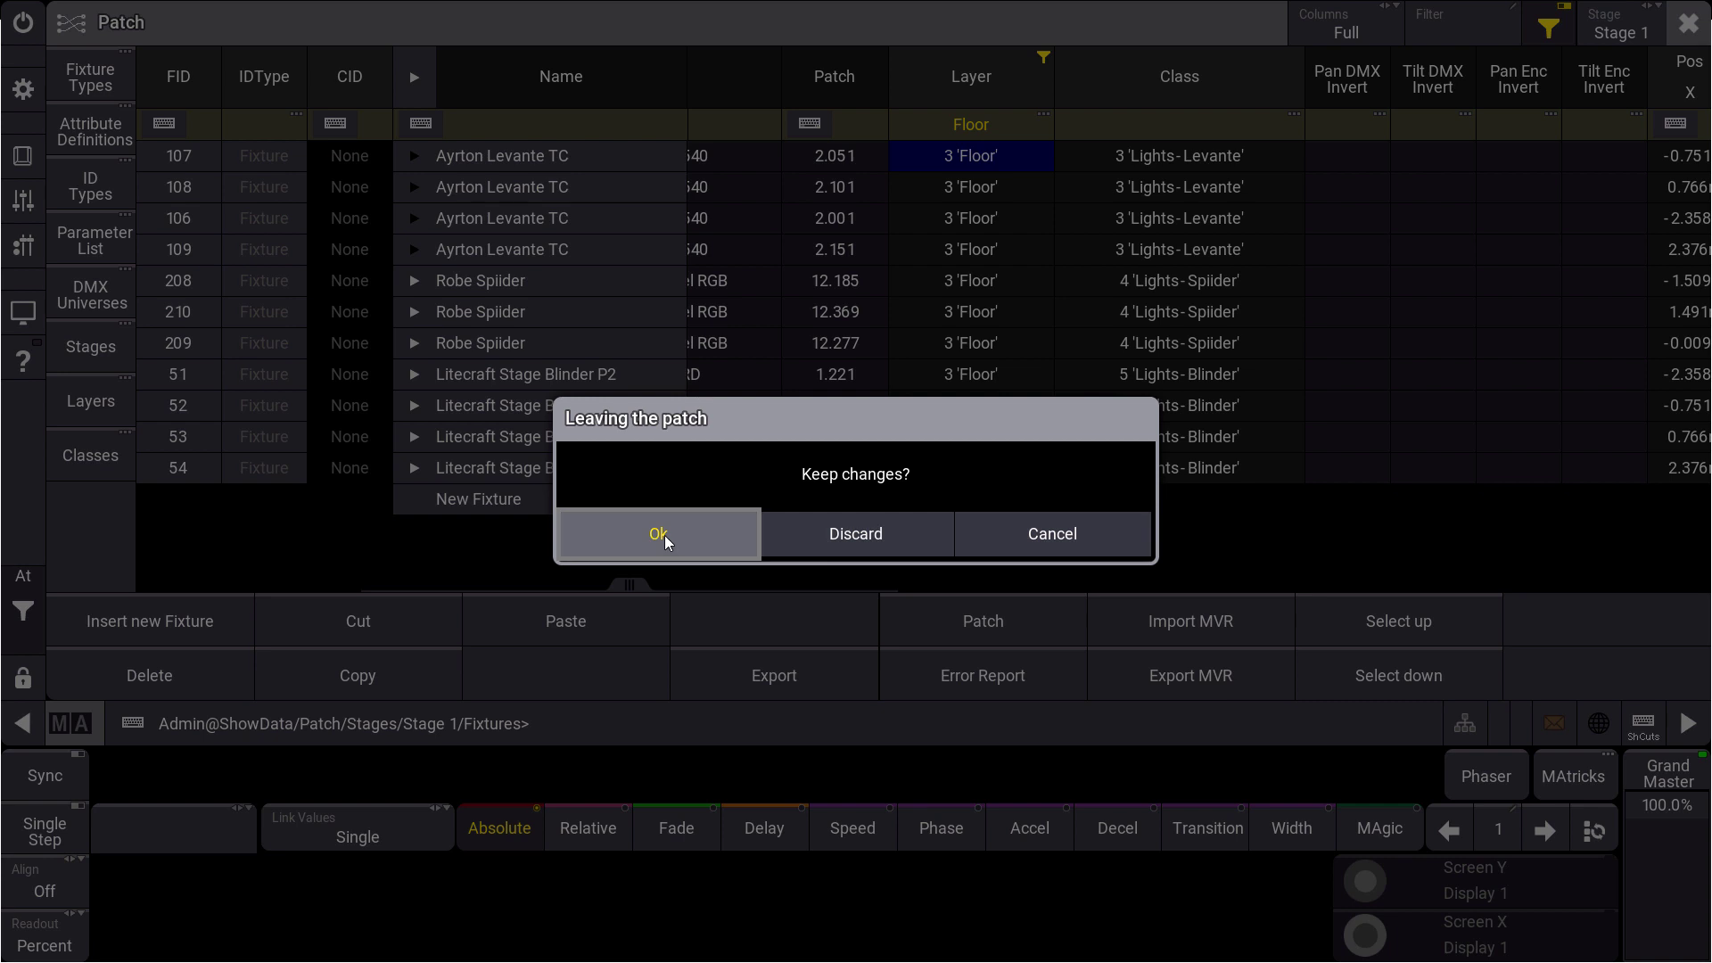
{"action": "left_click", "coordinate": [666, 535]}
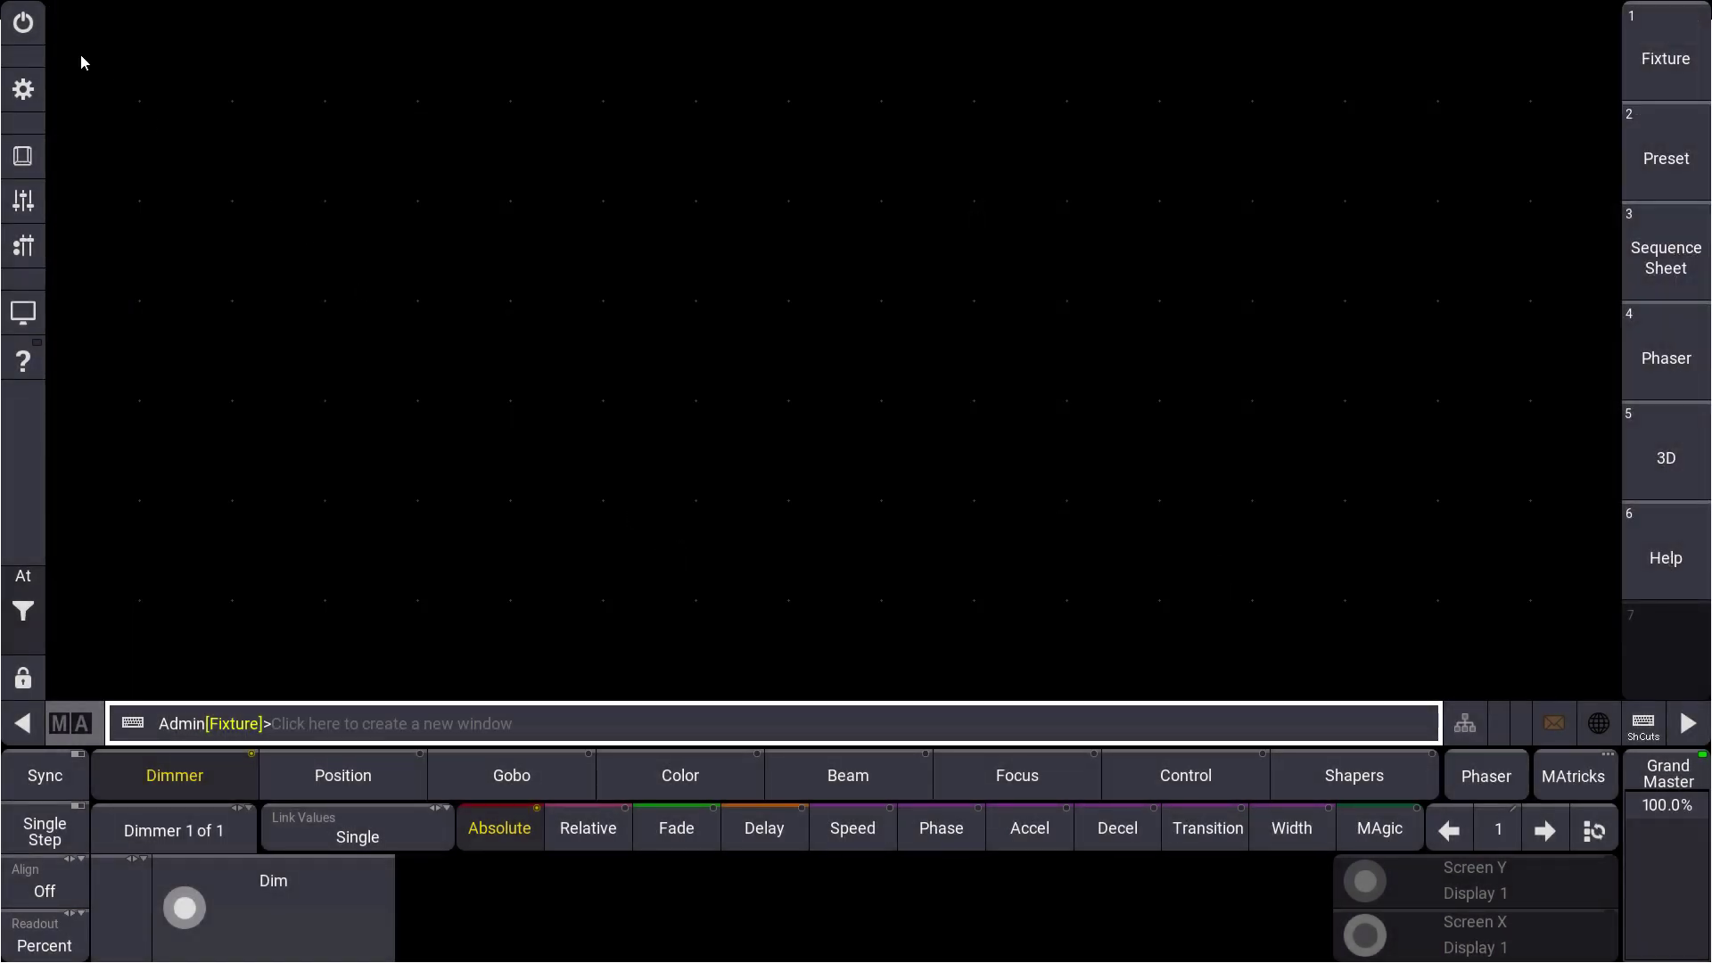
Create a Fixture Sheet on the left, a 3D view at top right, and a Color Picker below it.
{"action": "left_click_drag", "start_coordinate": [59, 11], "coordinate": [696, 692]}
{"action": "left_click", "coordinate": [560, 301]}
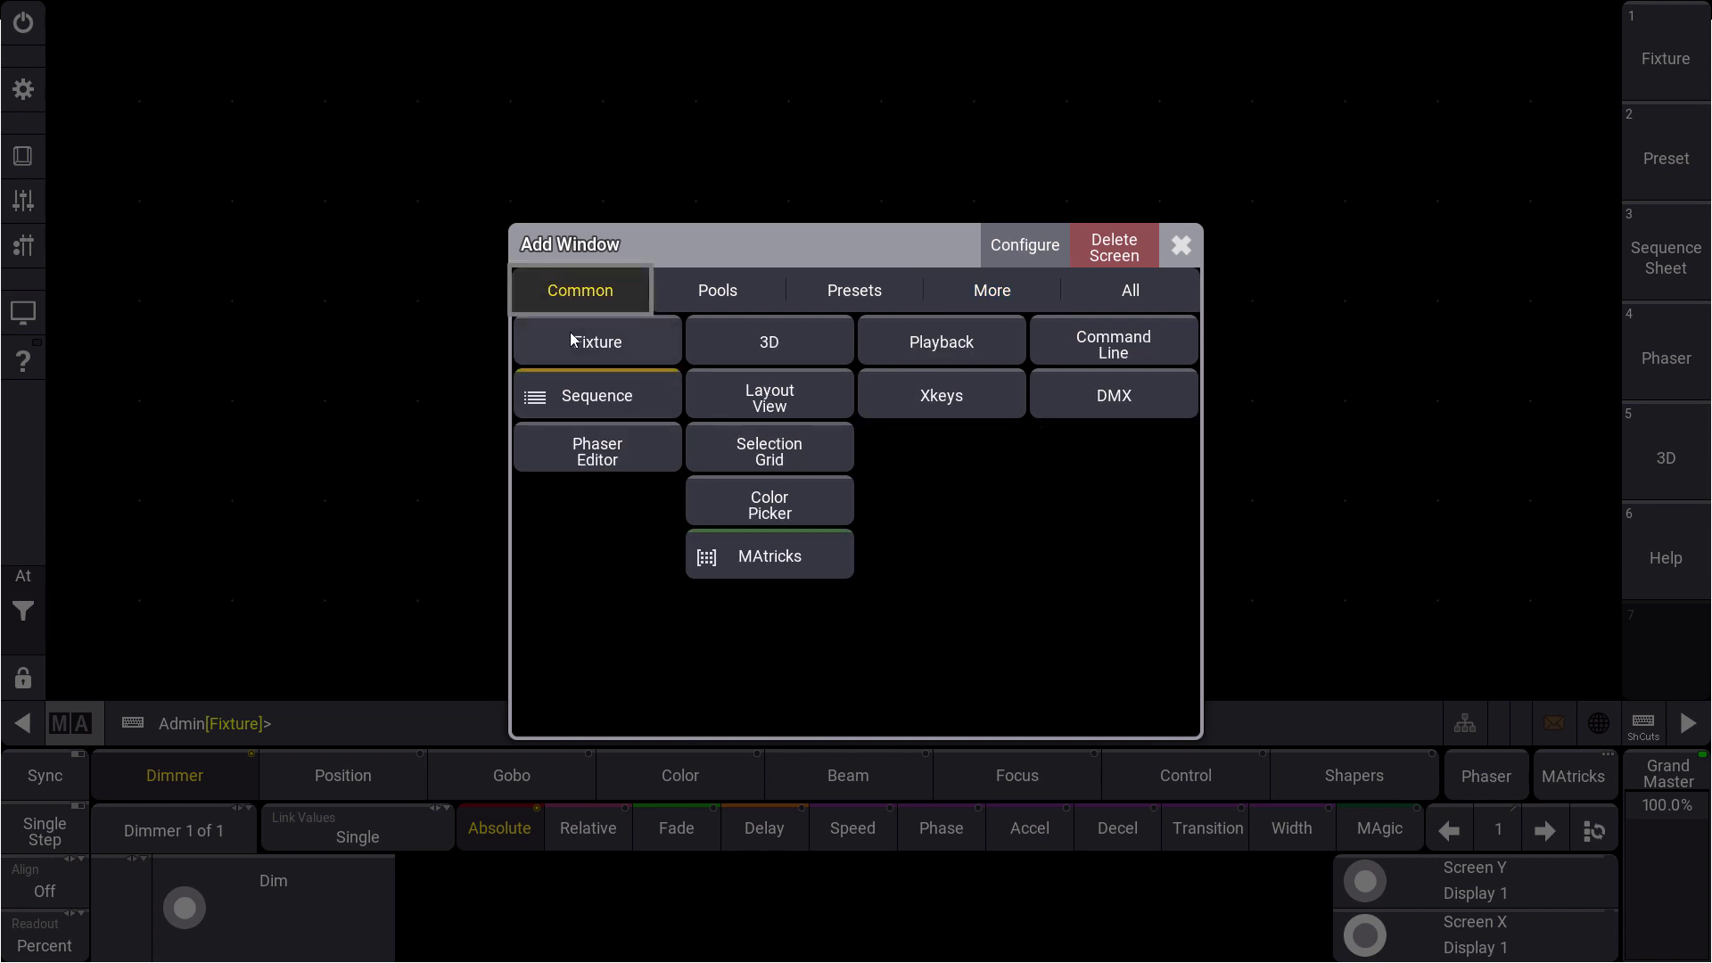
{"action": "left_click", "coordinate": [570, 333]}
{"action": "left_click_drag", "start_coordinate": [704, 9], "coordinate": [1614, 393]}
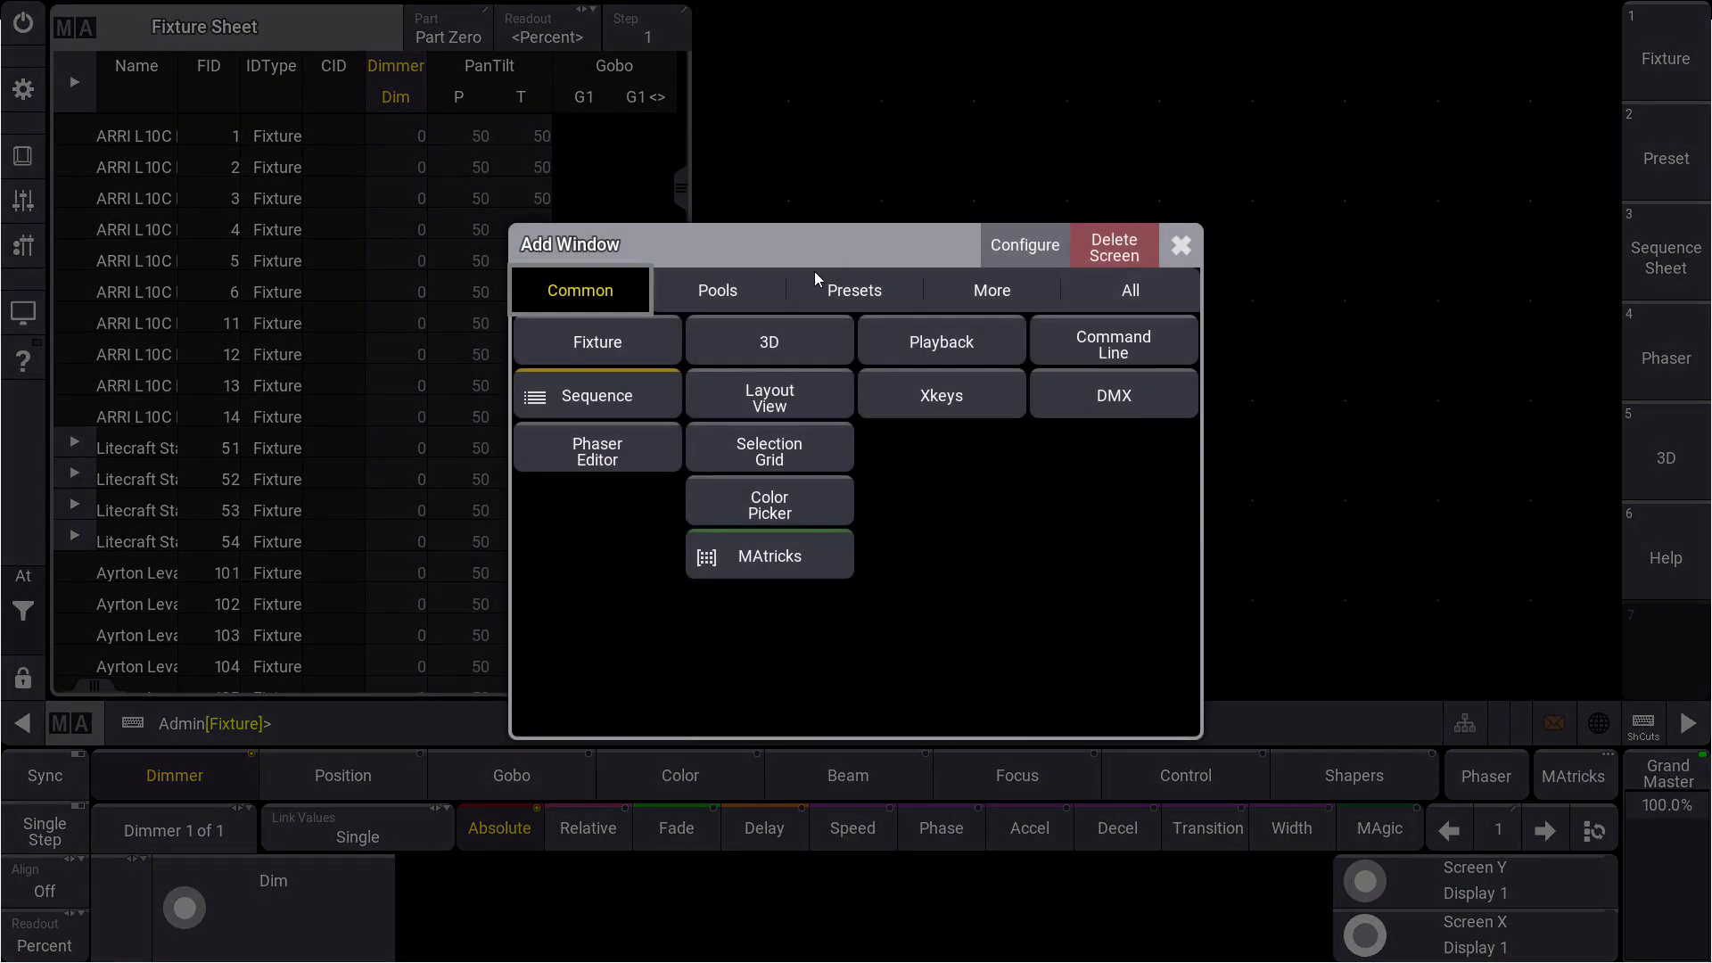
{"action": "left_click", "coordinate": [826, 328]}
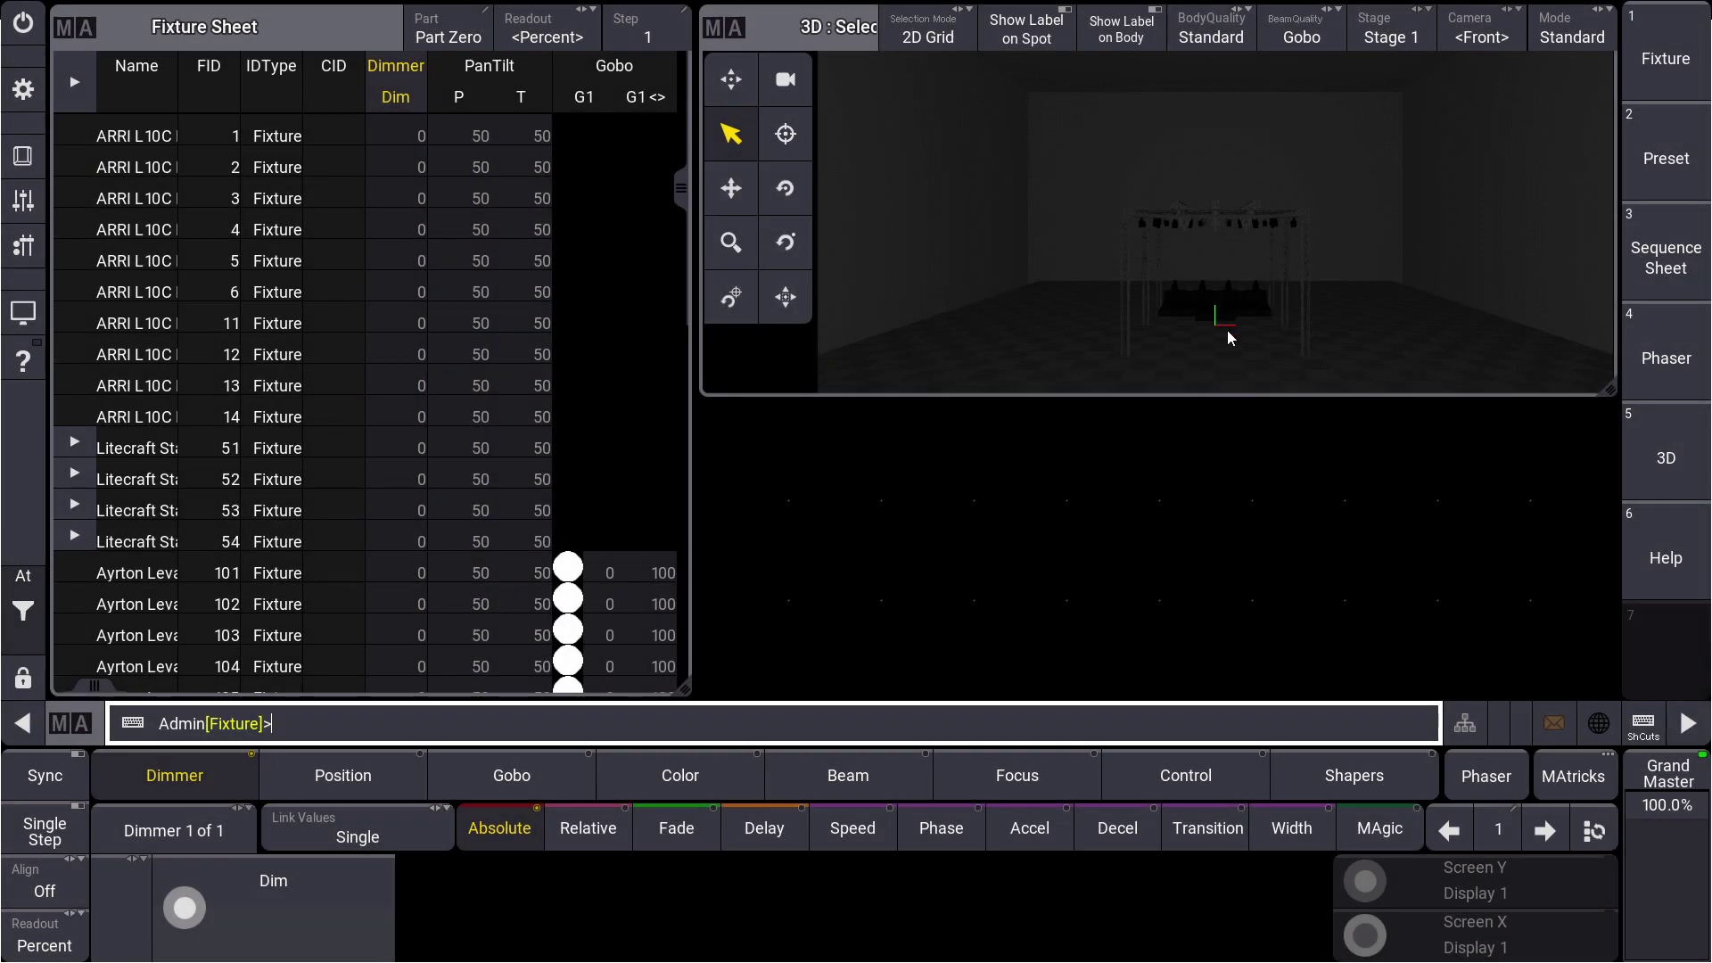
{"action": "scroll", "coordinate": [1228, 330], "scroll_direction": "up", "scroll_amount": 5}
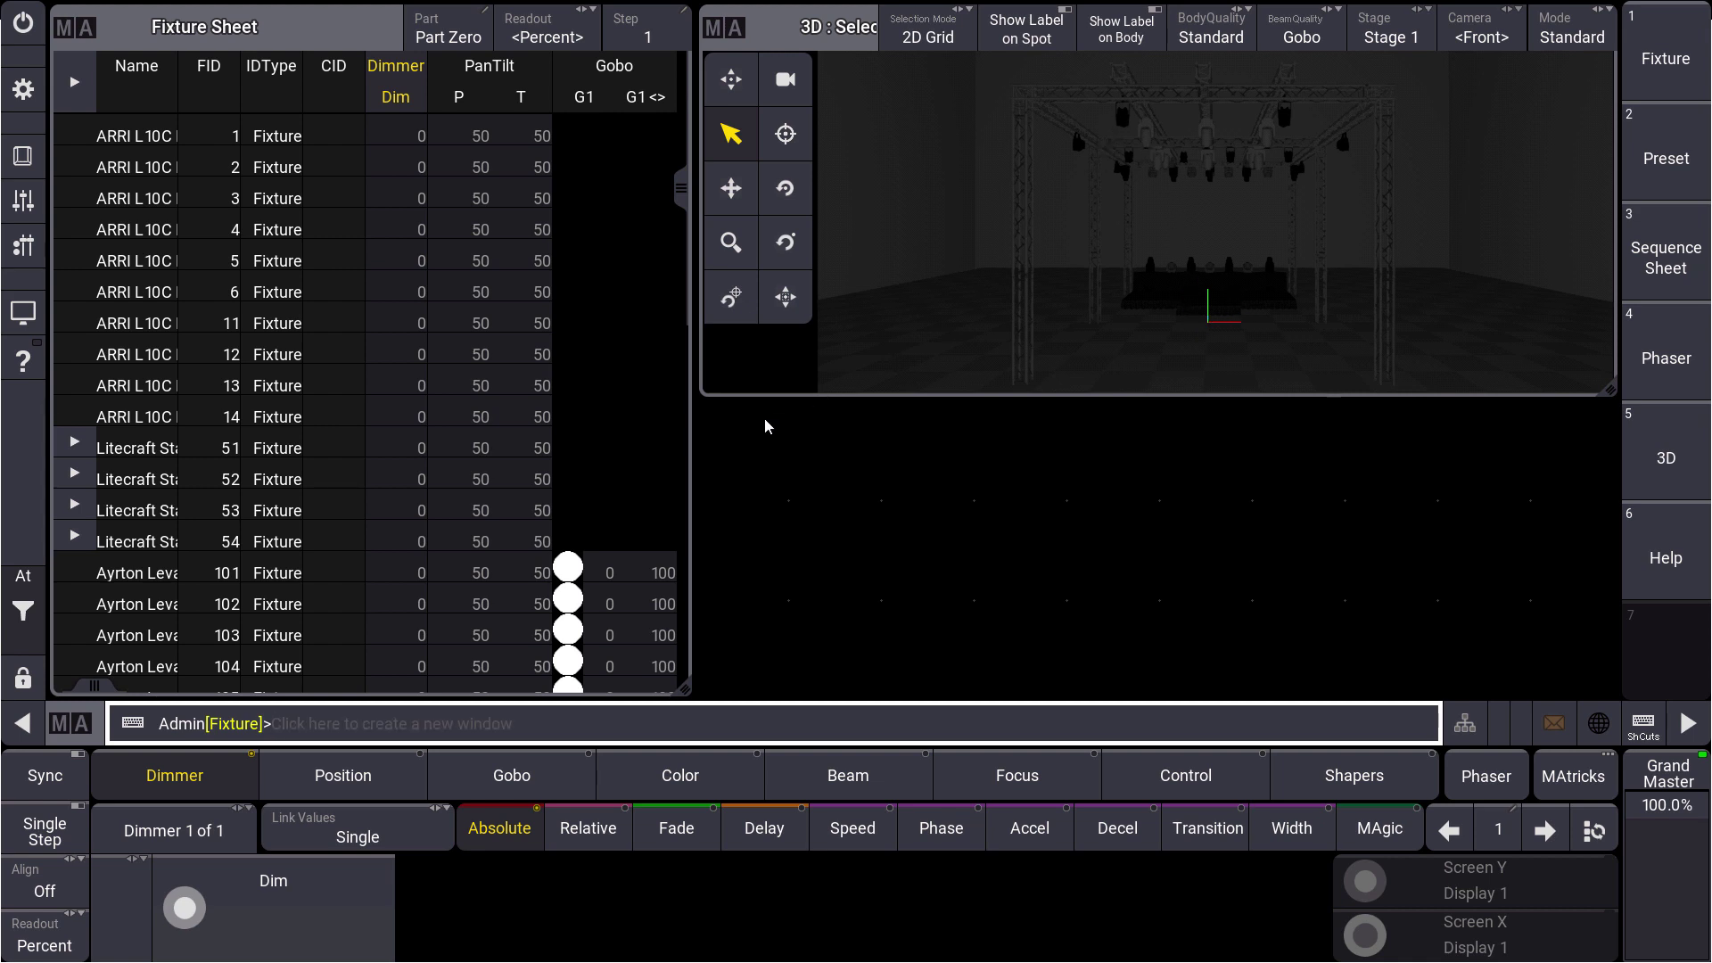
{"action": "left_click", "coordinate": [724, 430]}
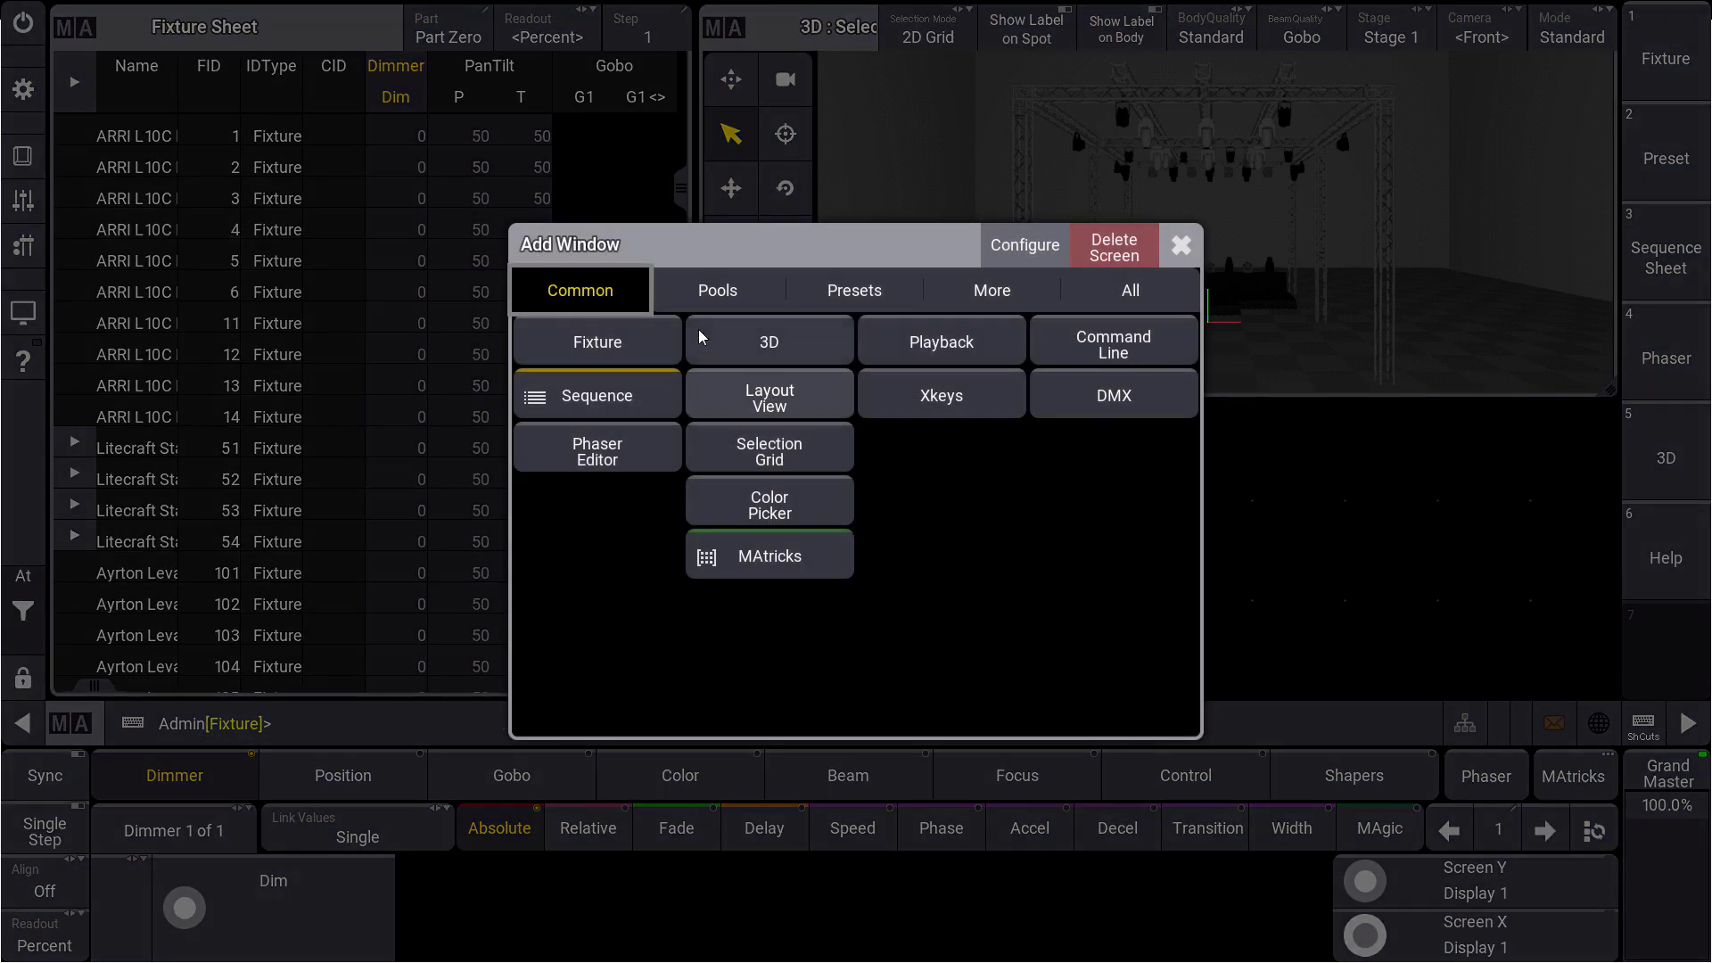
{"action": "left_click", "coordinate": [770, 505]}
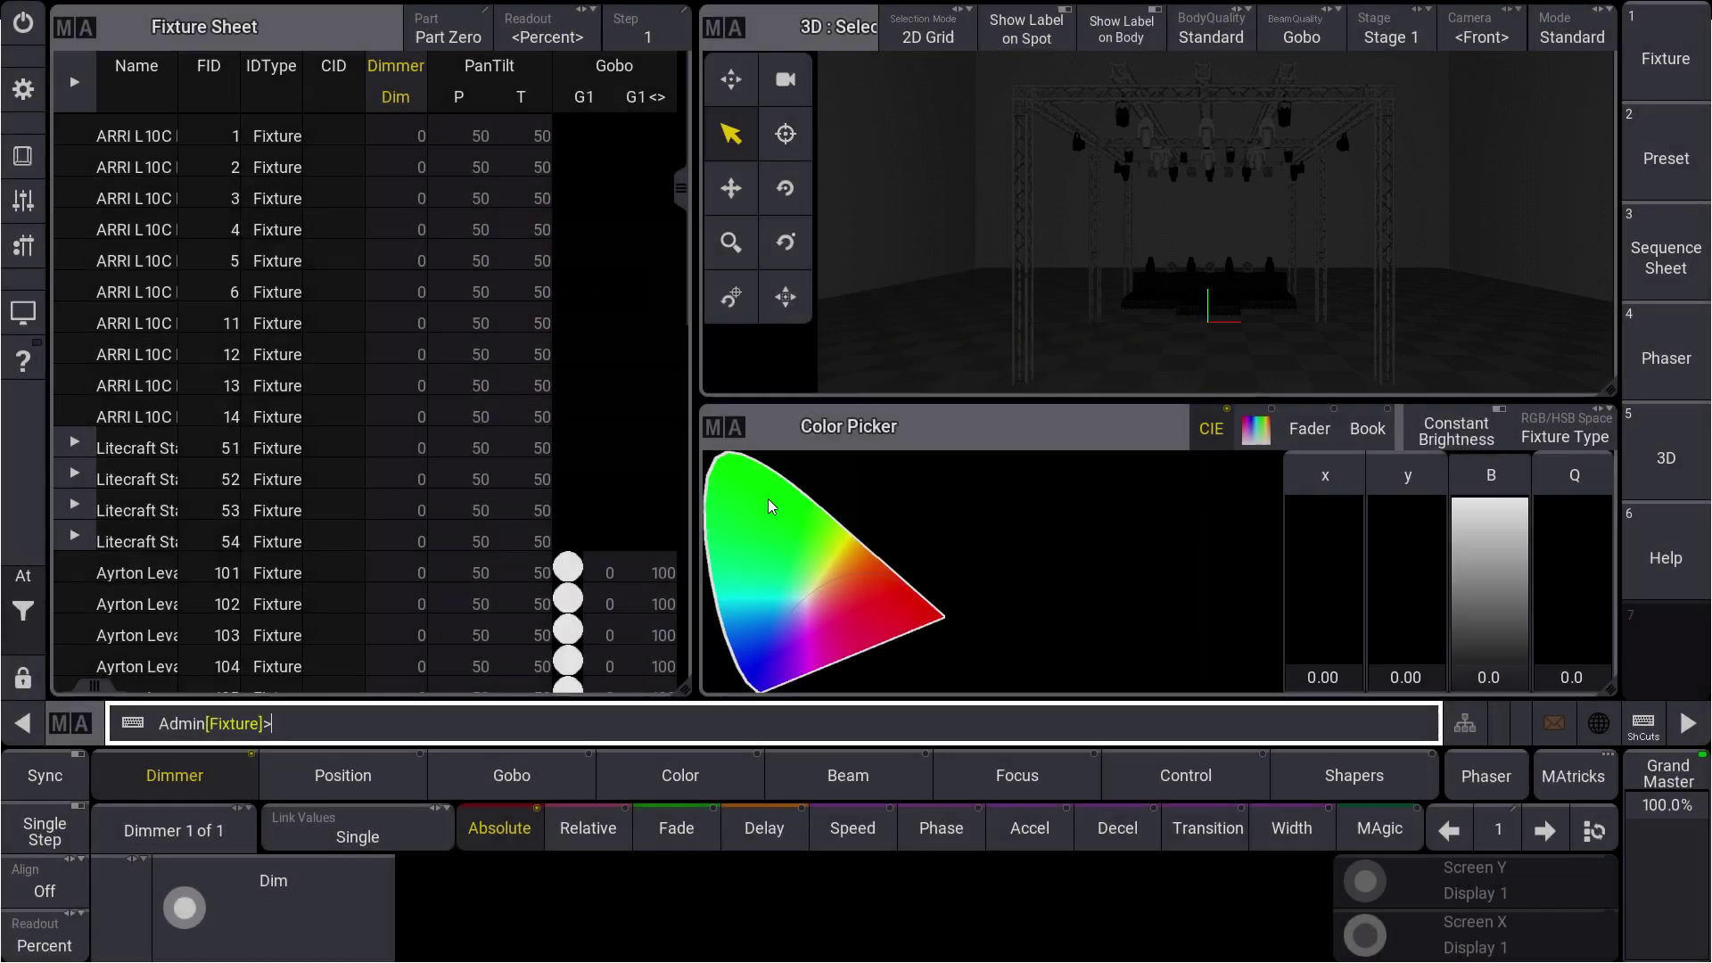
Switch the picker to its rainbow gradient, then set fixtures 101–109 to full in green.
{"action": "left_click", "coordinate": [1257, 429]}
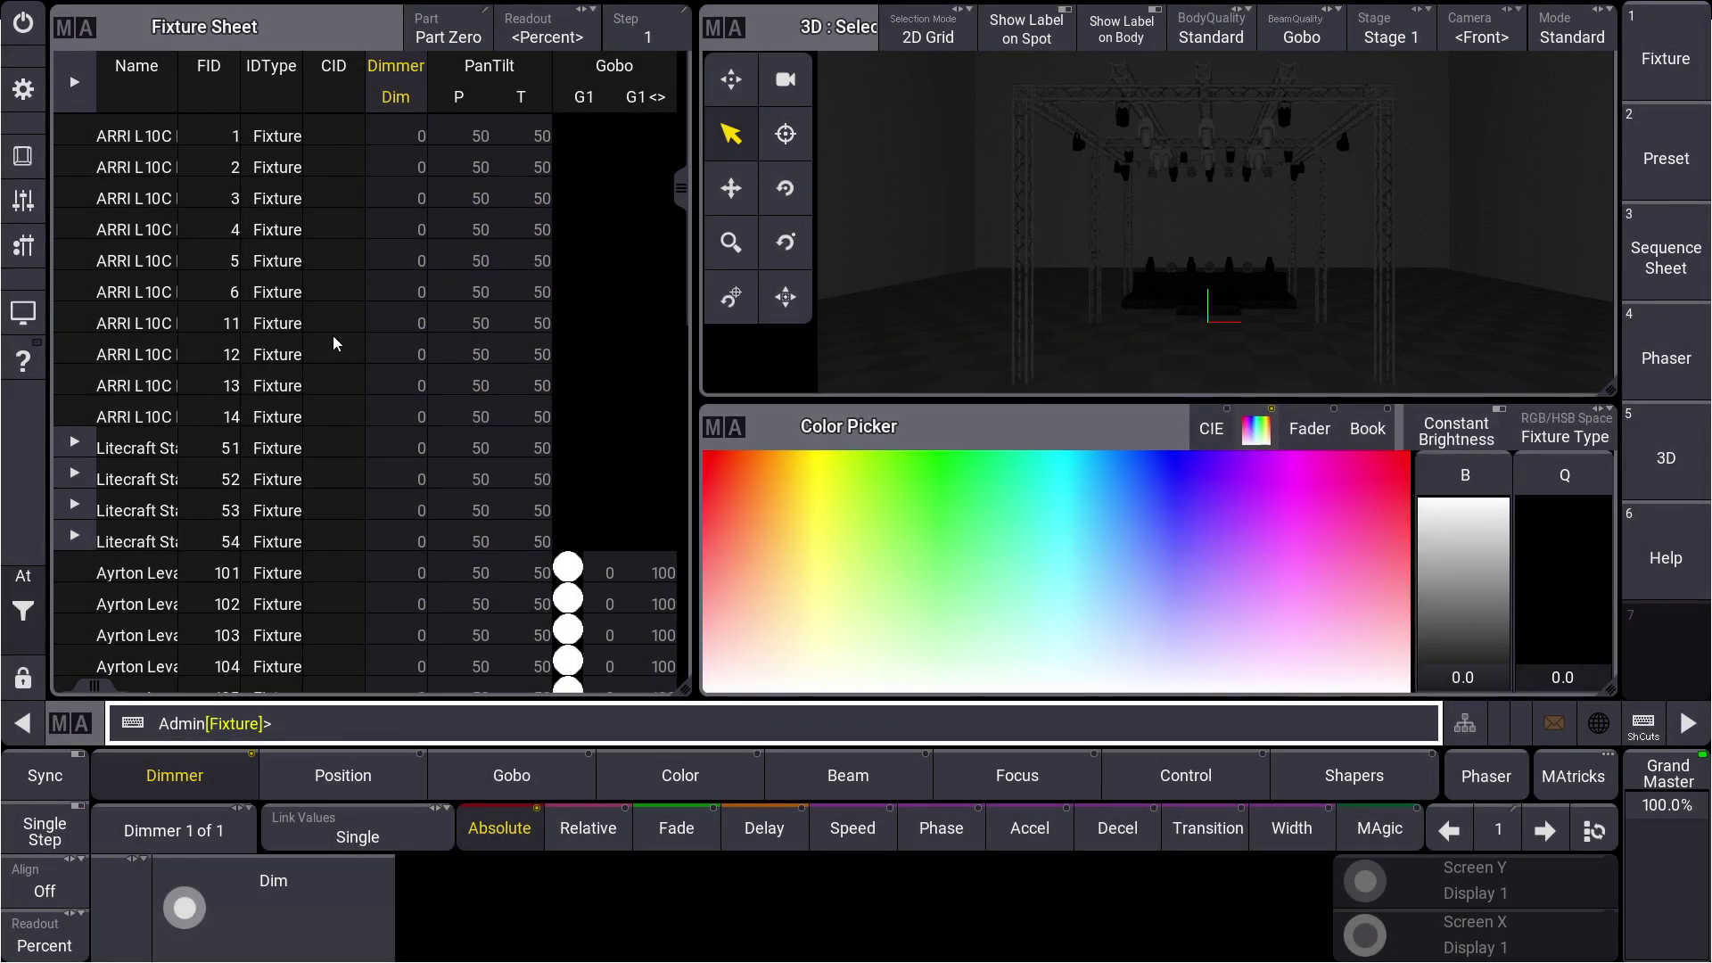
{"action": "scroll", "coordinate": [655, 372], "scroll_direction": "down", "scroll_amount": 5}
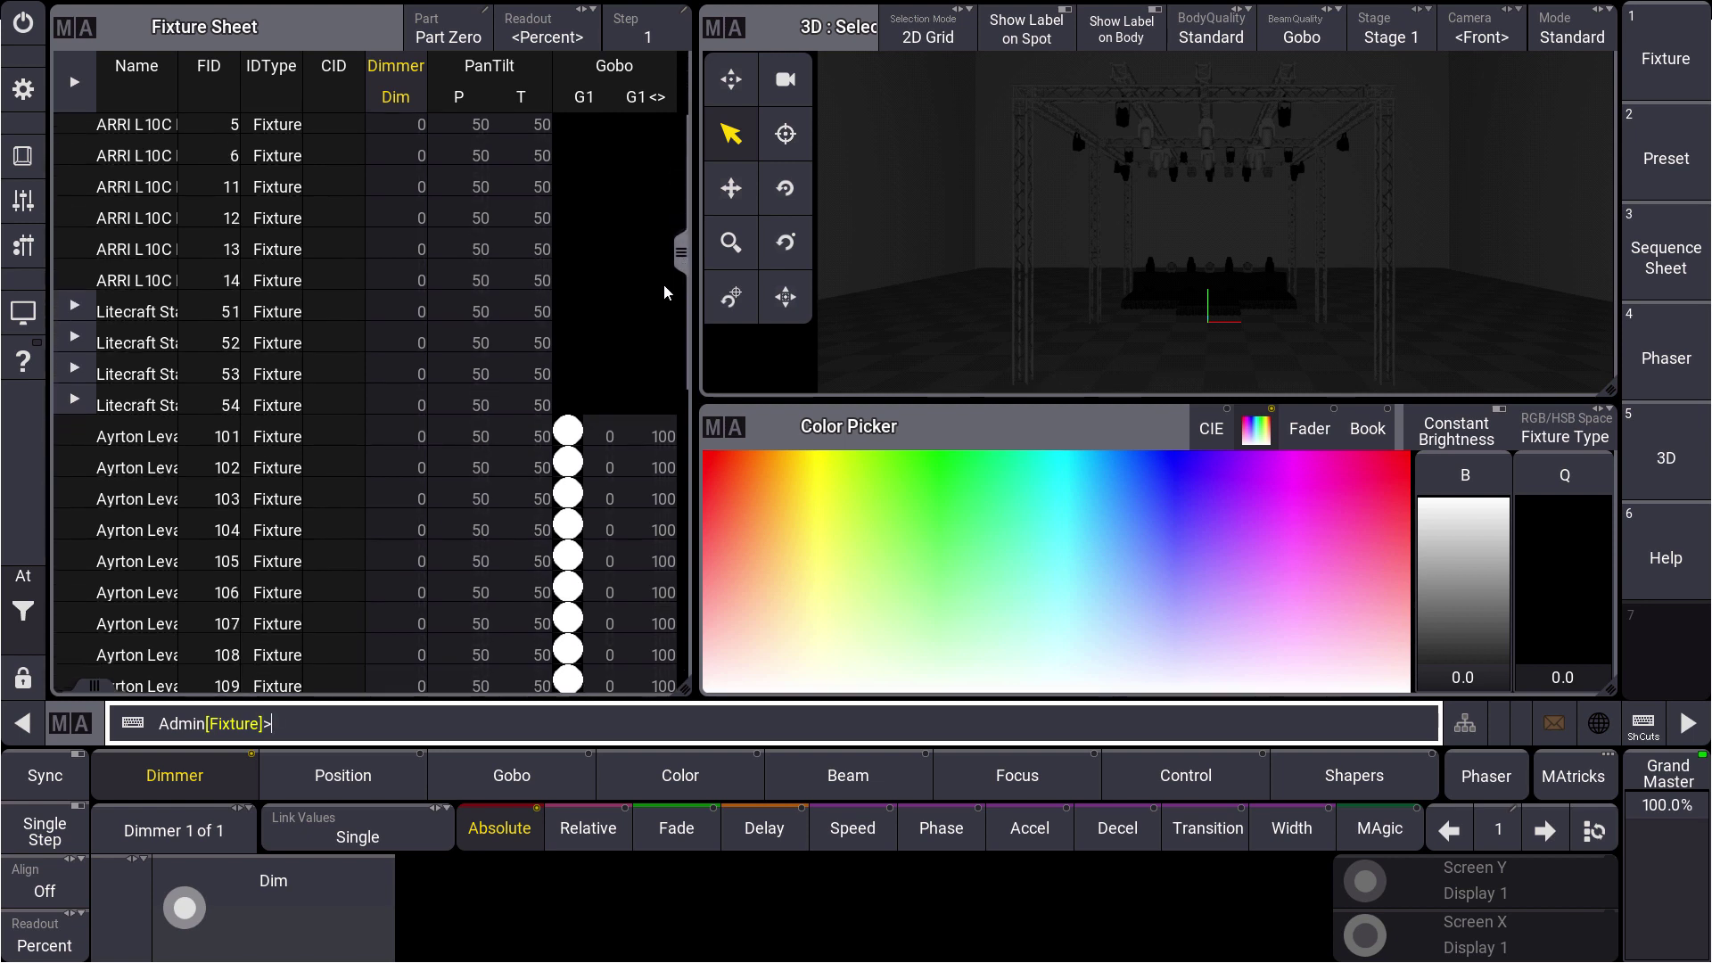
{"action": "left_click_drag", "start_coordinate": [124, 212], "coordinate": [140, 464]}
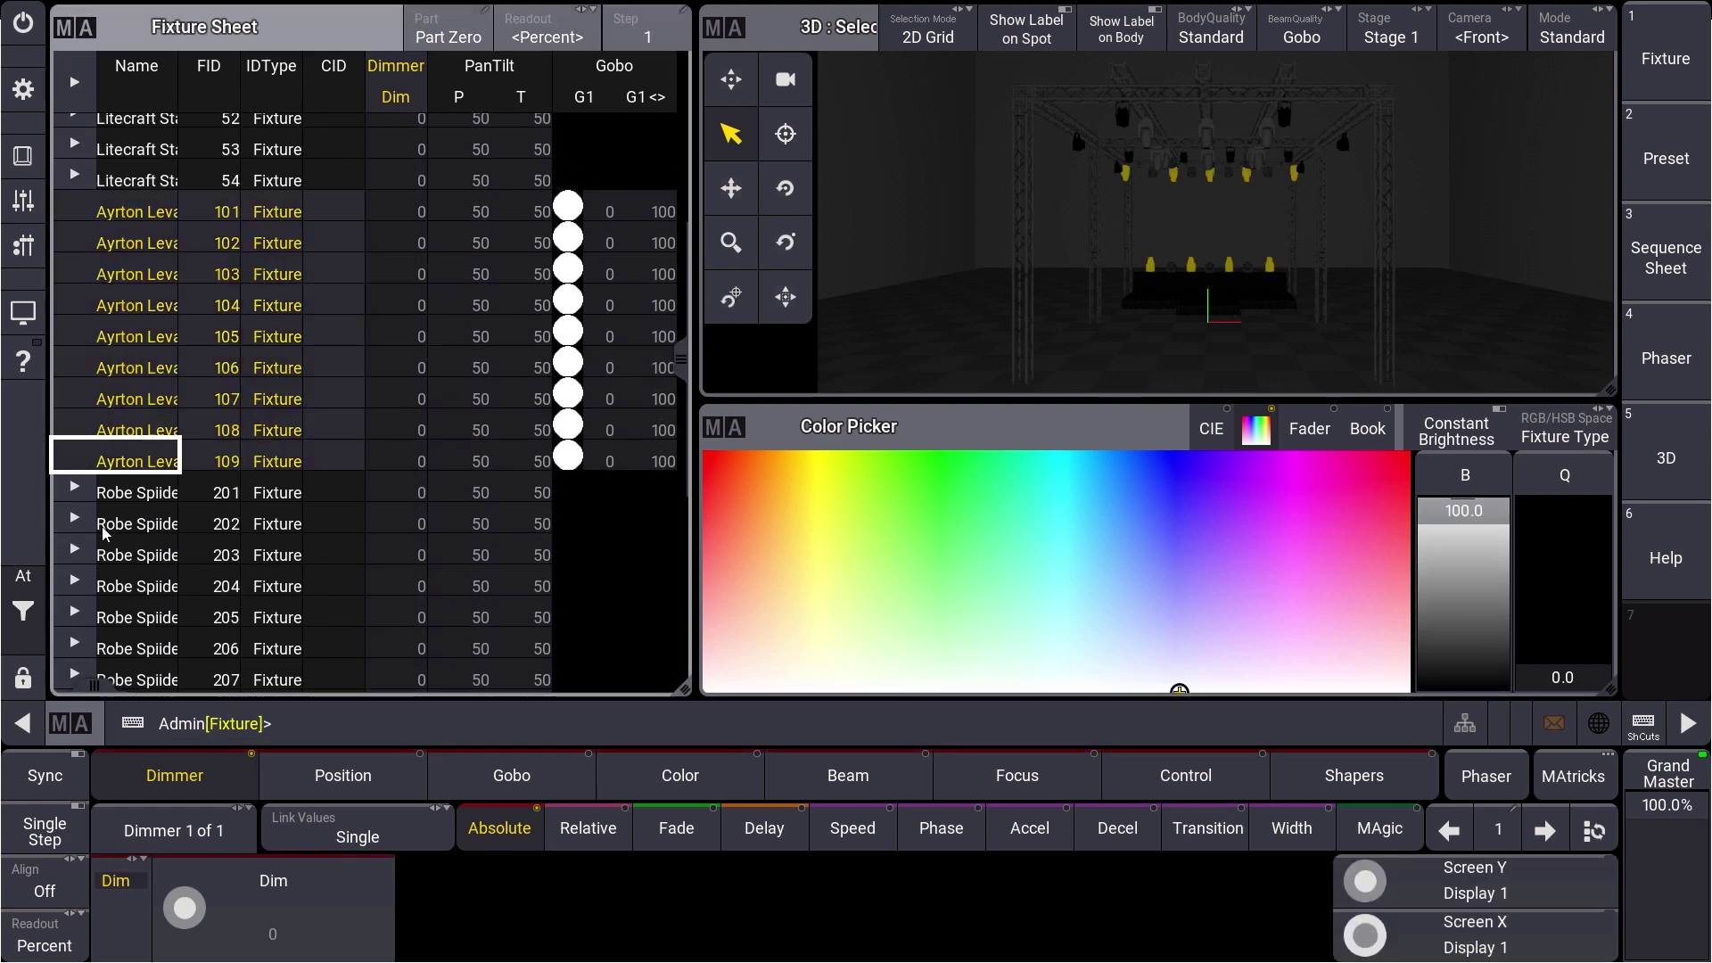
{"action": "left_click", "coordinate": [27, 638]}
{"action": "left_click", "coordinate": [321, 610]}
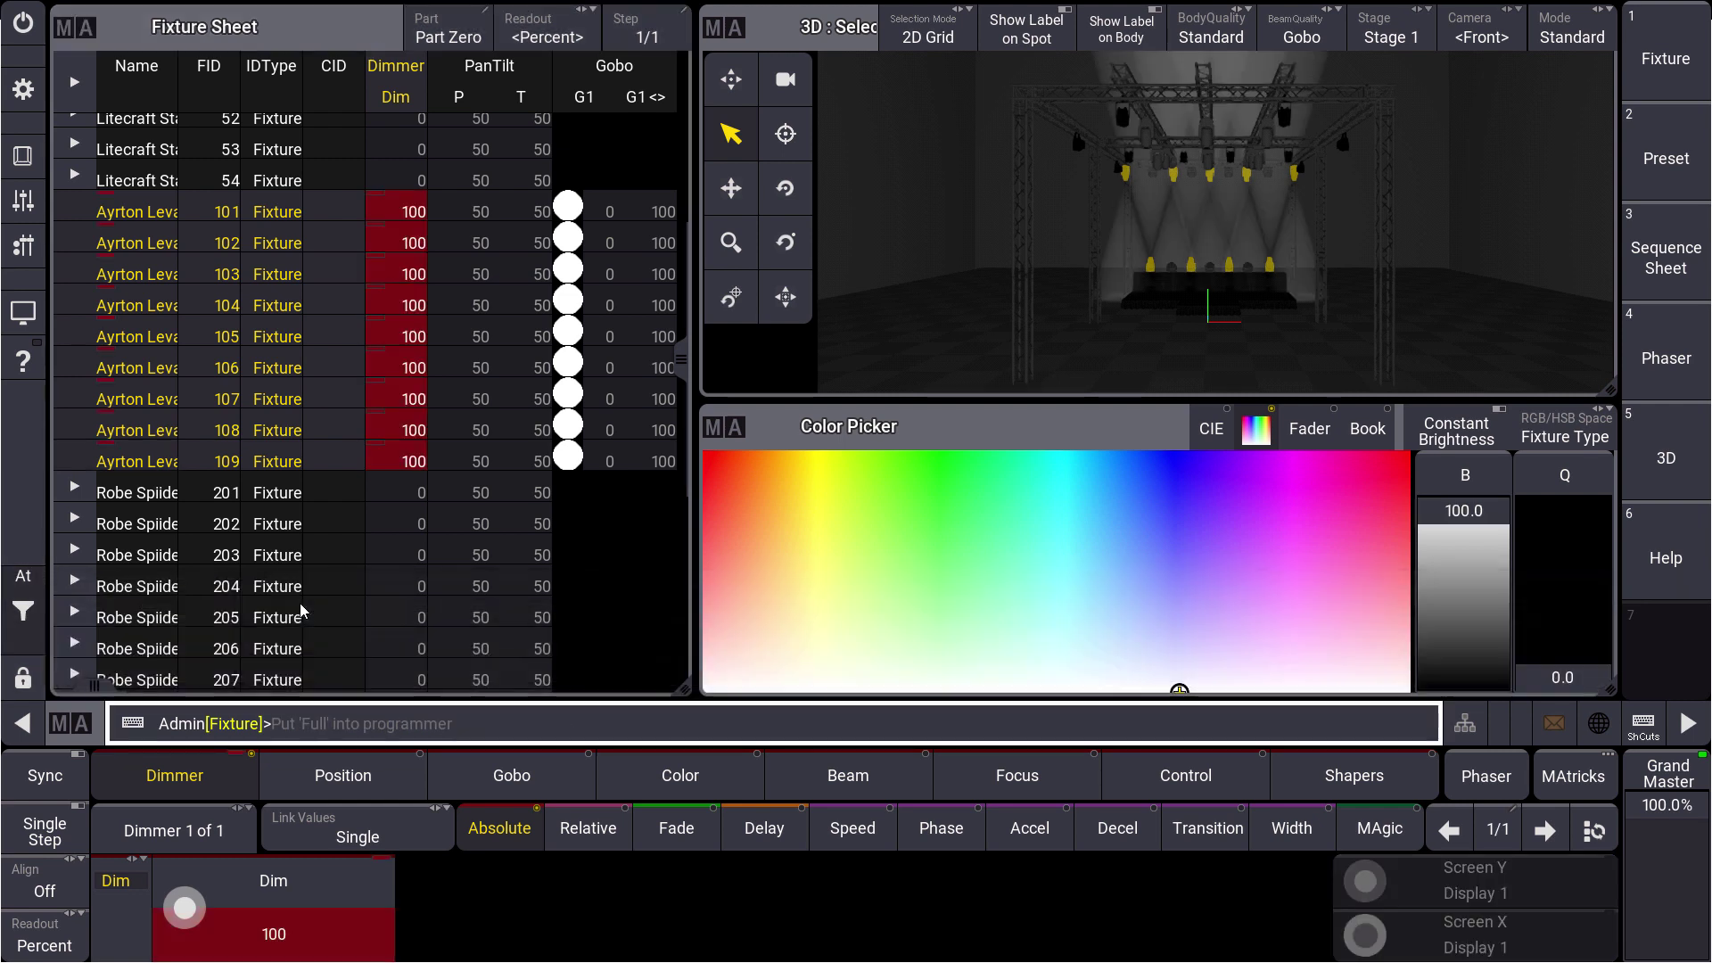
{"action": "mouse_move", "coordinate": [894, 494]}
{"action": "left_mouse_down"}
{"action": "mouse_move", "coordinate": [1165, 451]}
{"action": "mouse_move", "coordinate": [961, 449]}
{"action": "left_mouse_up"}
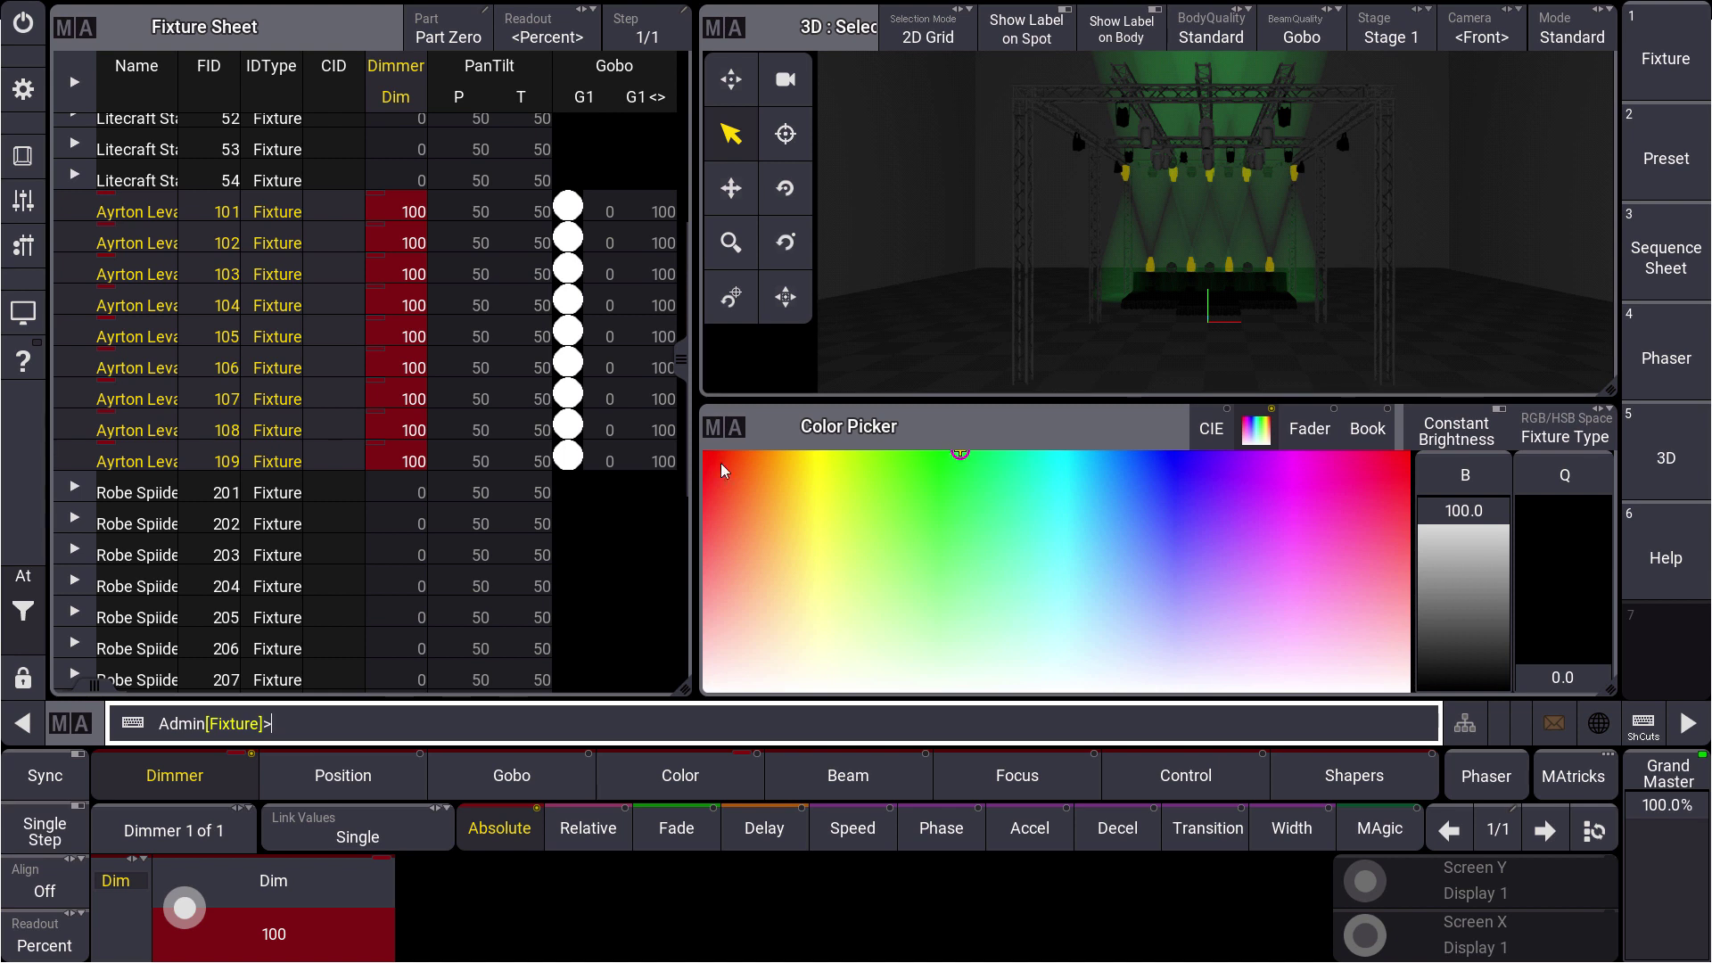
Set fixtures 301–309 to full and aim their beams across the stage floor in 3D.
{"action": "scroll", "coordinate": [207, 455], "scroll_direction": "down", "scroll_amount": 4}
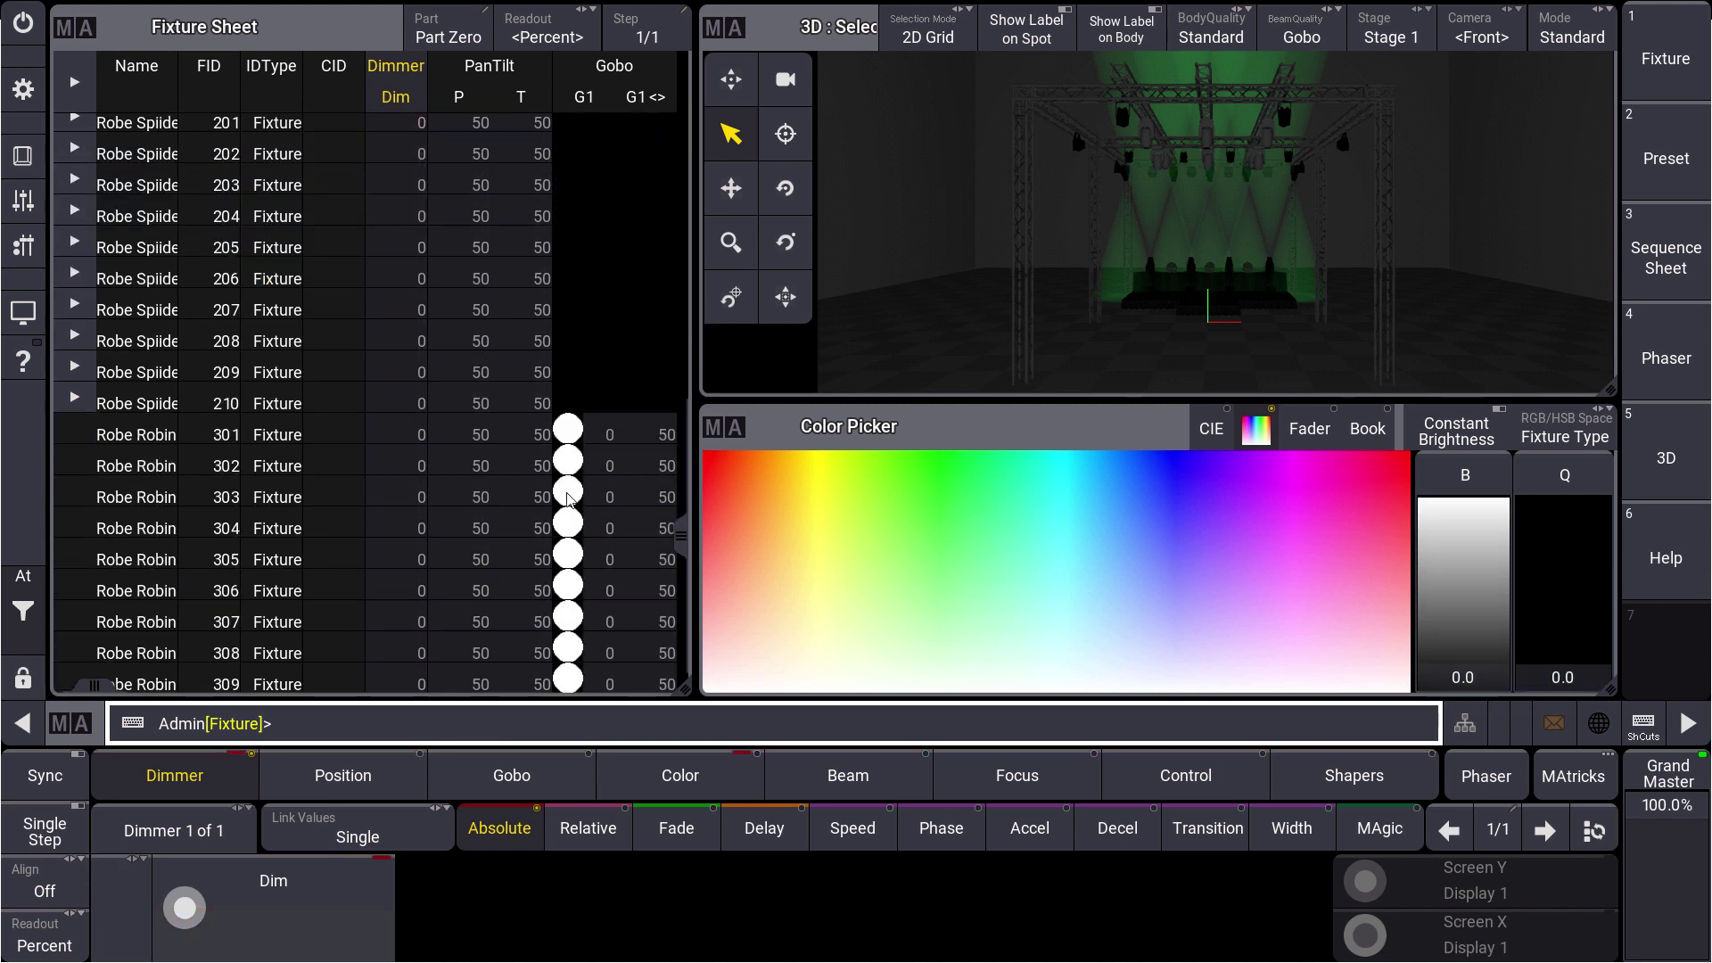
{"action": "left_click_drag", "start_coordinate": [153, 434], "coordinate": [136, 689]}
{"action": "left_click", "coordinate": [24, 597]}
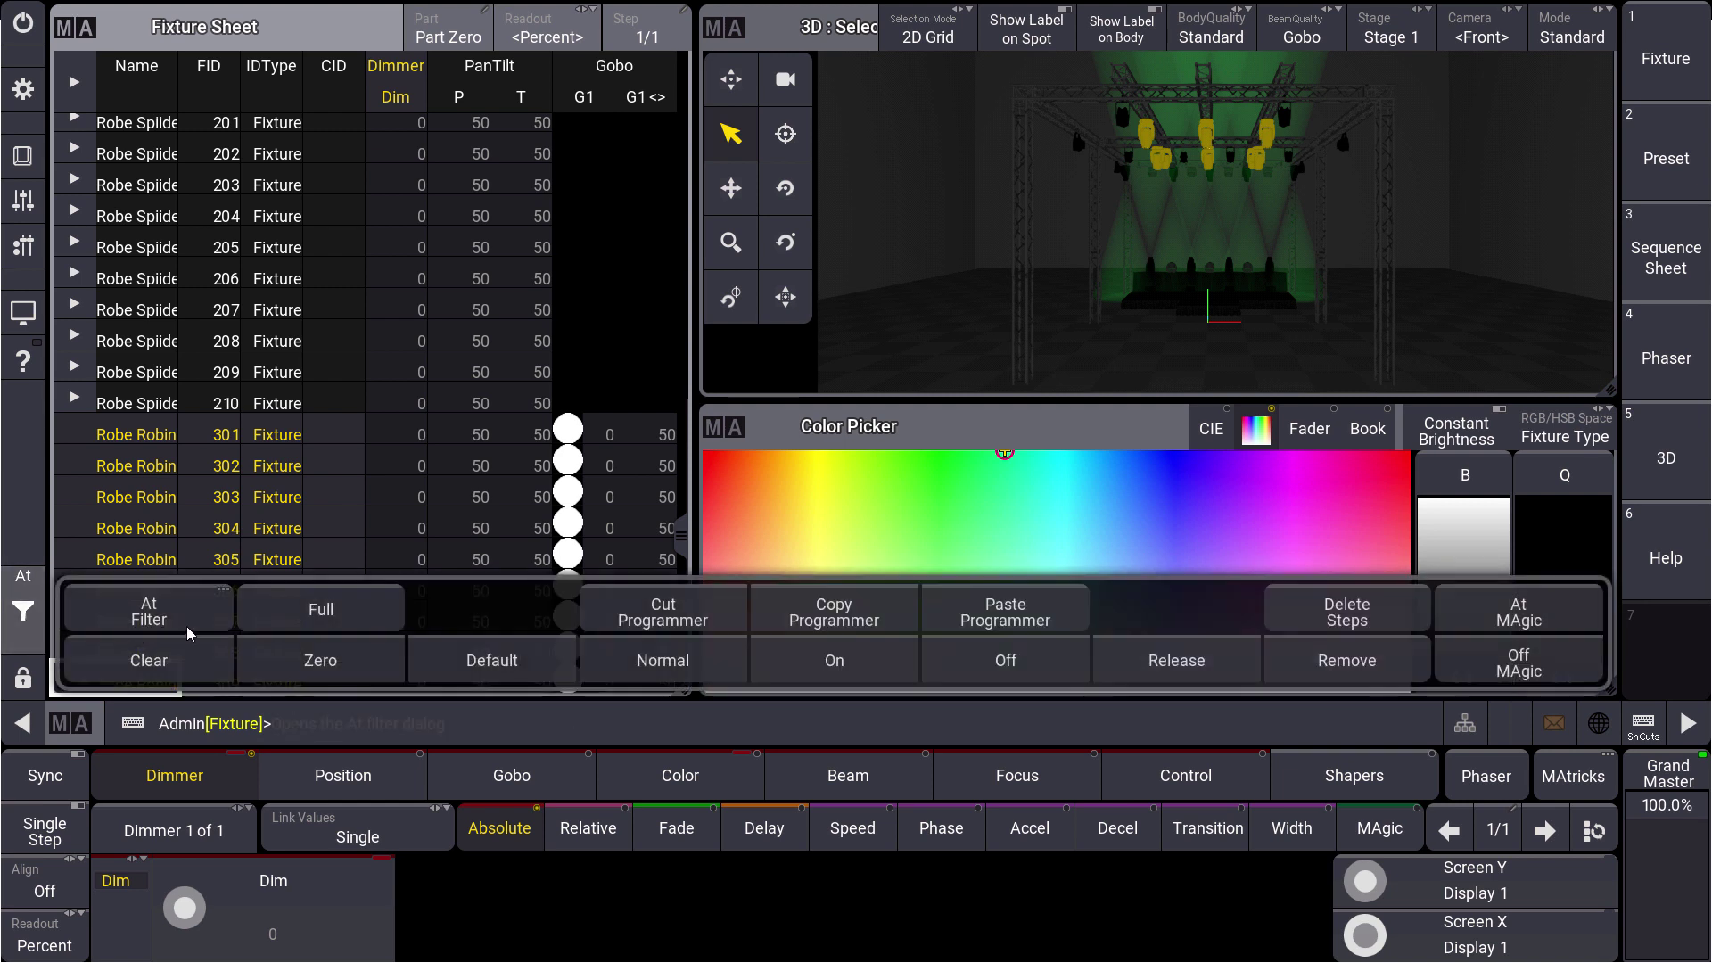
{"action": "left_click", "coordinate": [279, 615]}
{"action": "left_click", "coordinate": [785, 133]}
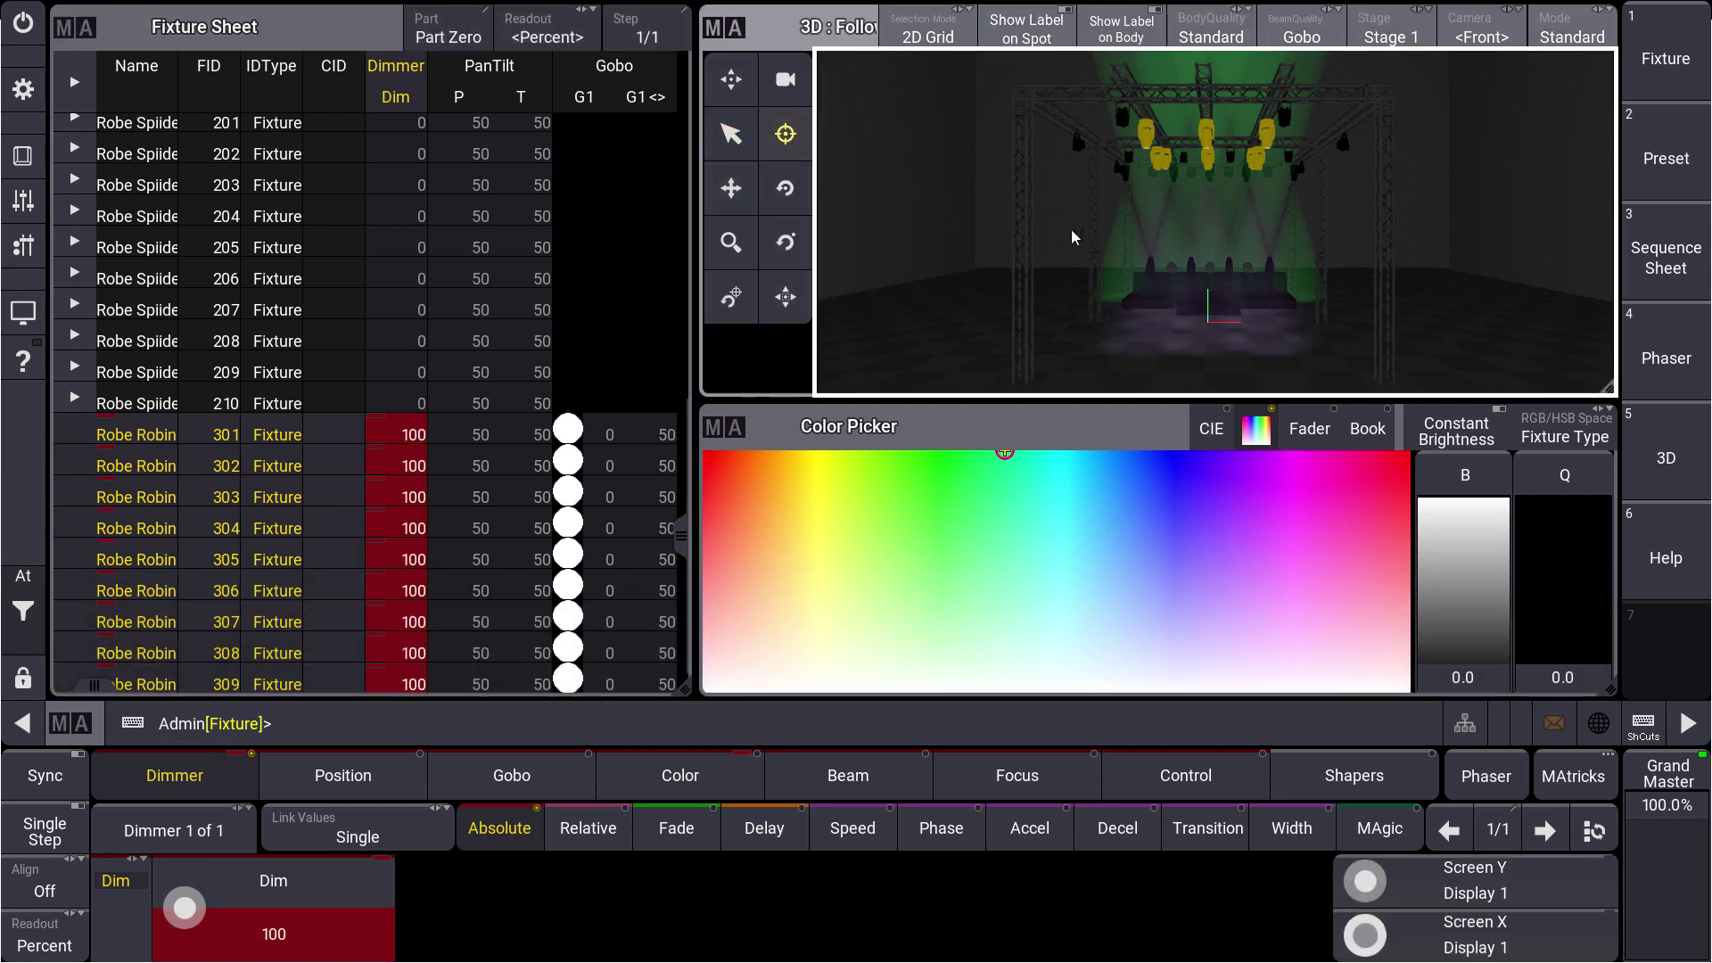
{"action": "mouse_move", "coordinate": [1190, 344]}
{"action": "left_mouse_down"}
{"action": "mouse_move", "coordinate": [1297, 371]}
{"action": "mouse_move", "coordinate": [1102, 369]}
{"action": "mouse_move", "coordinate": [1226, 371]}
{"action": "mouse_move", "coordinate": [1202, 373]}
{"action": "left_mouse_up"}
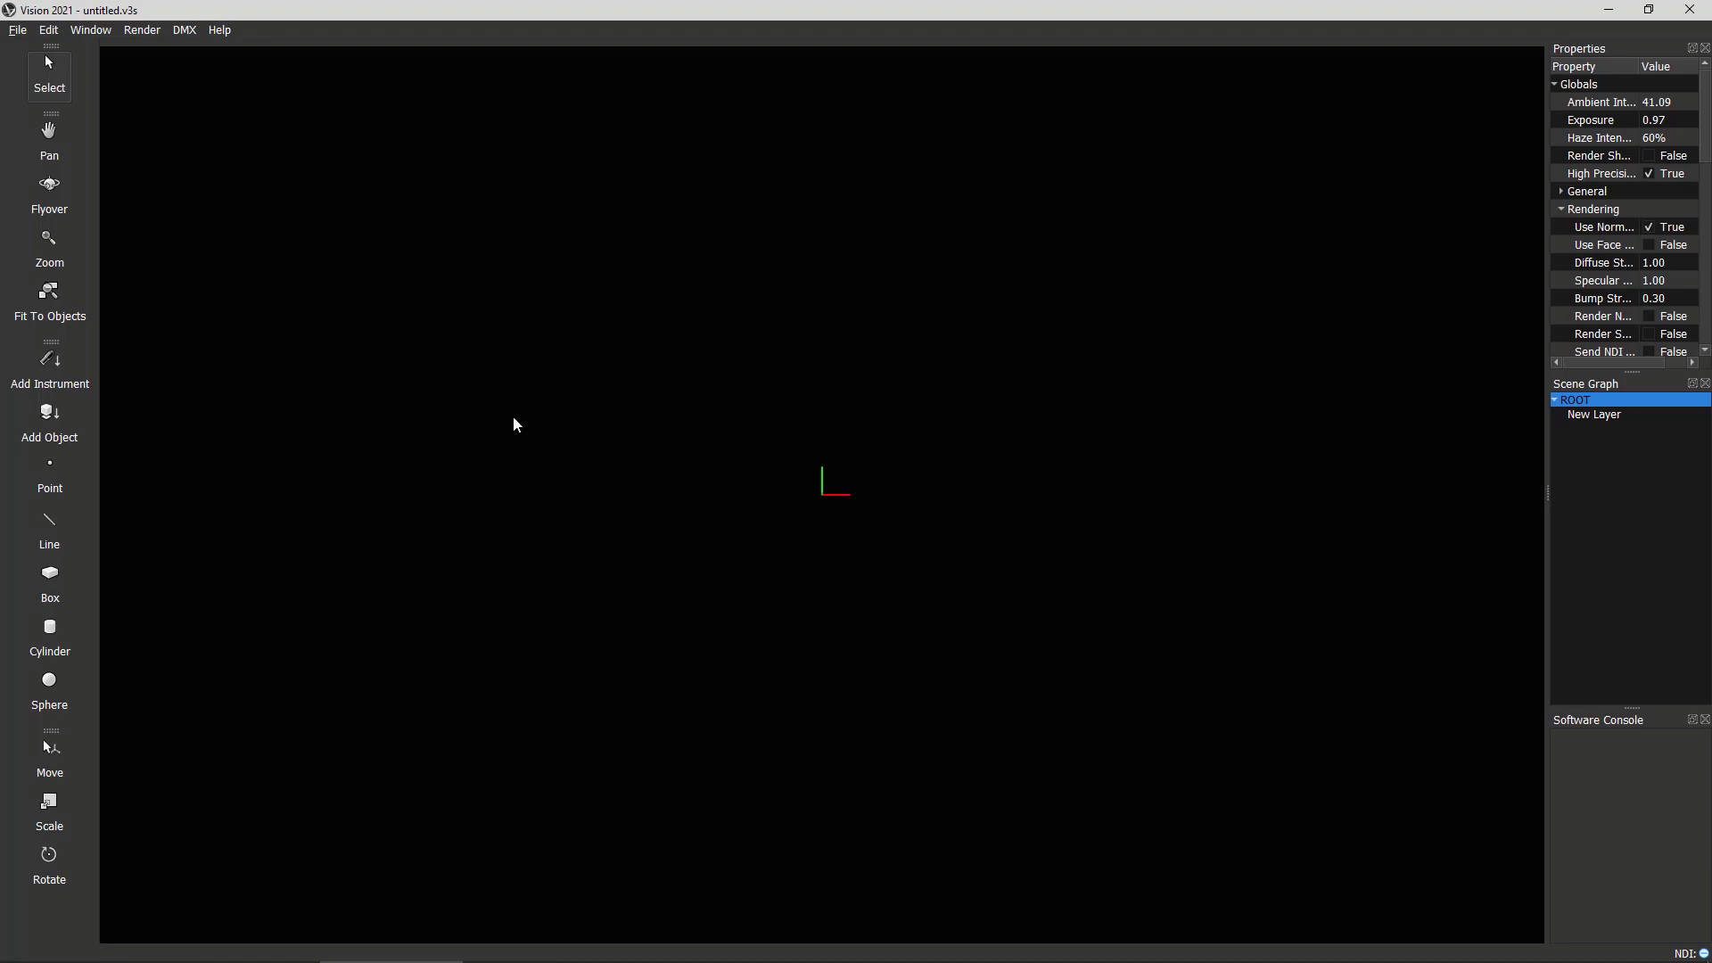
Open the File menu of Vision 2021's empty untitled.v3s scene.
{"action": "left_click", "coordinate": [18, 31]}
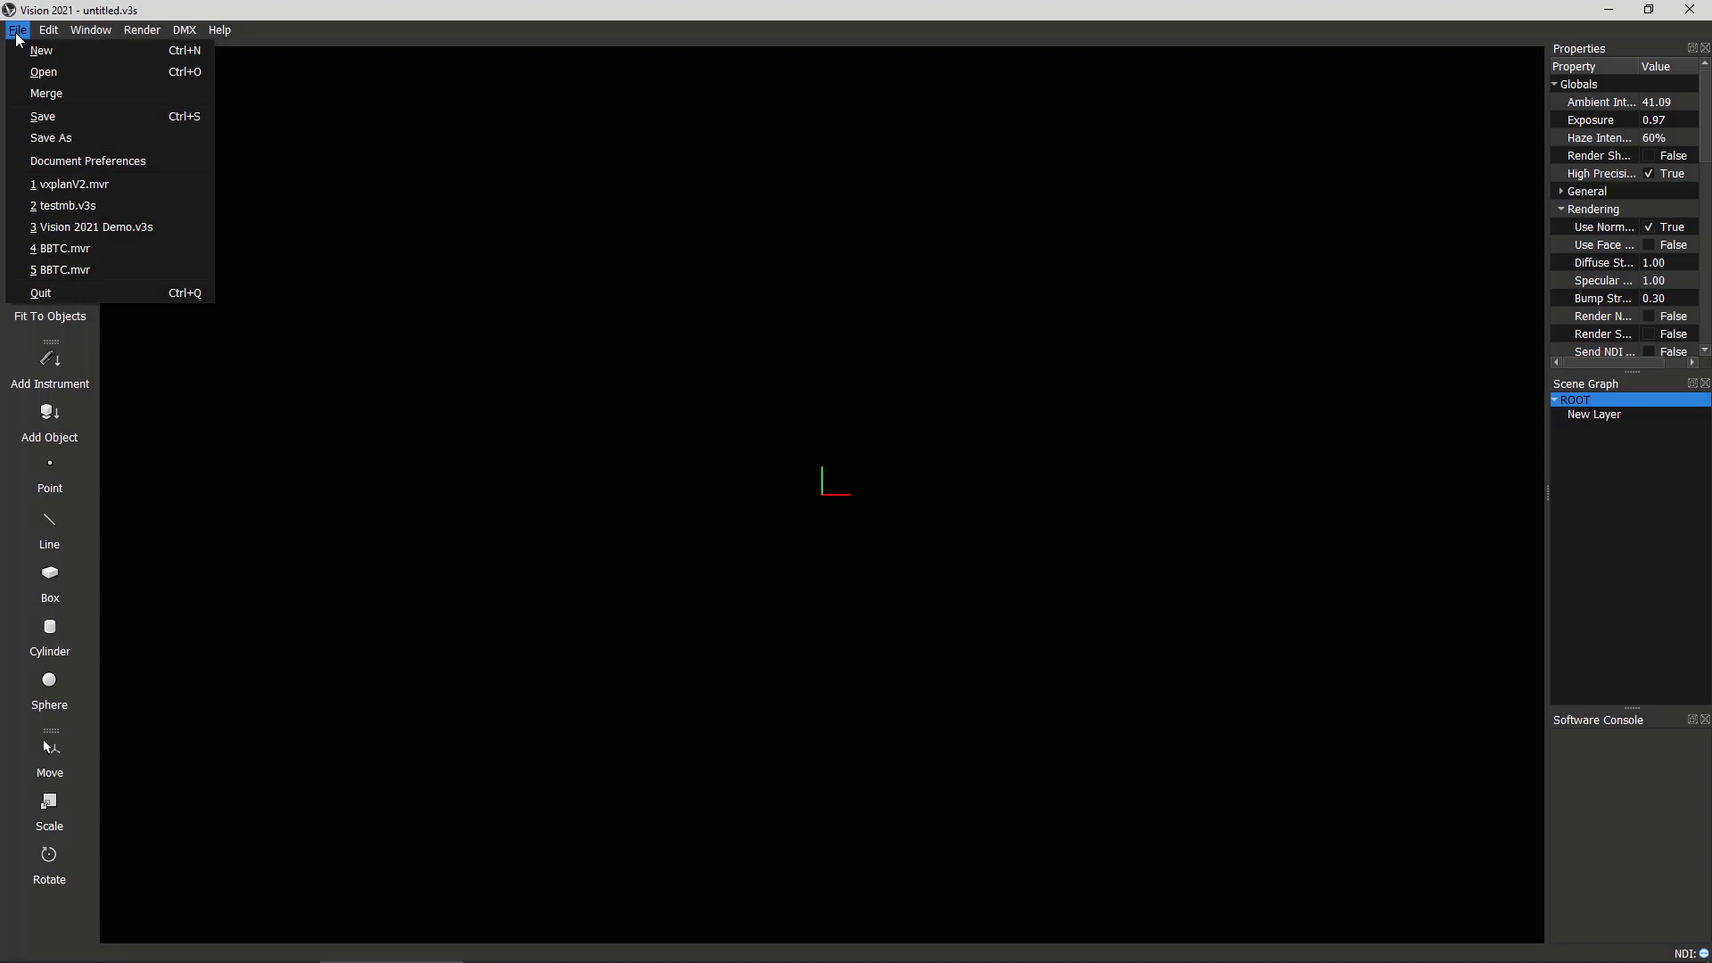
Open vxplanV2.mvr and accept its import options (Millimeters, Silver truss material).
{"action": "left_click", "coordinate": [64, 72]}
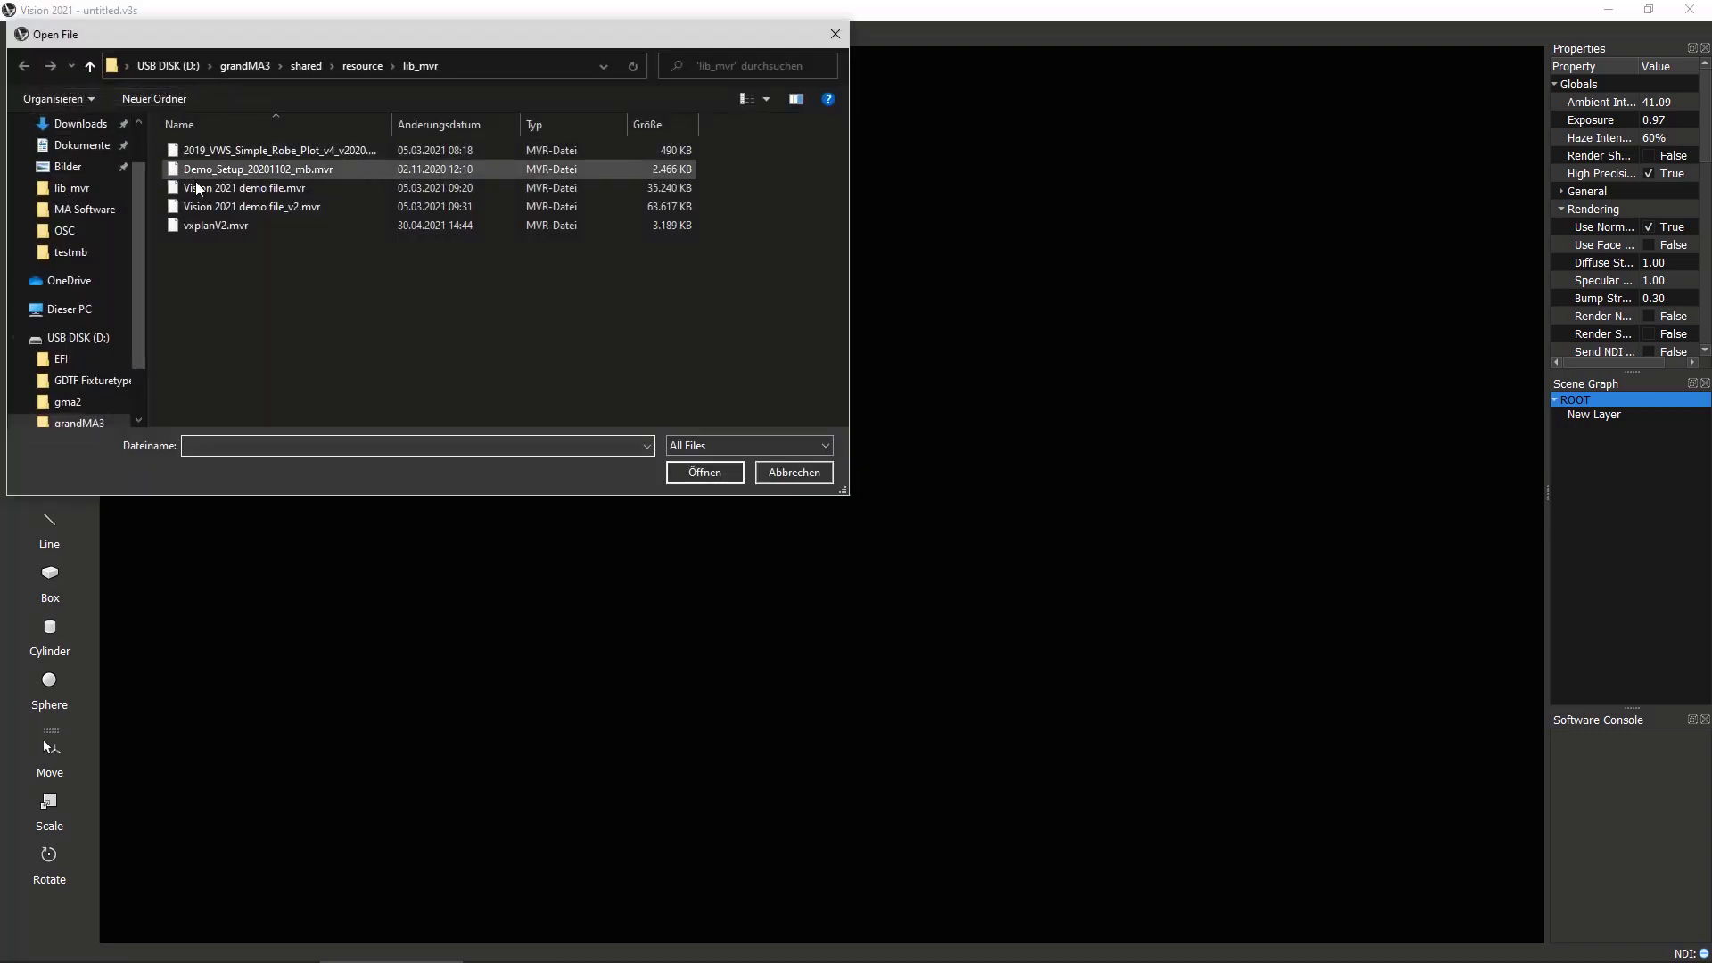
{"action": "left_click", "coordinate": [207, 226]}
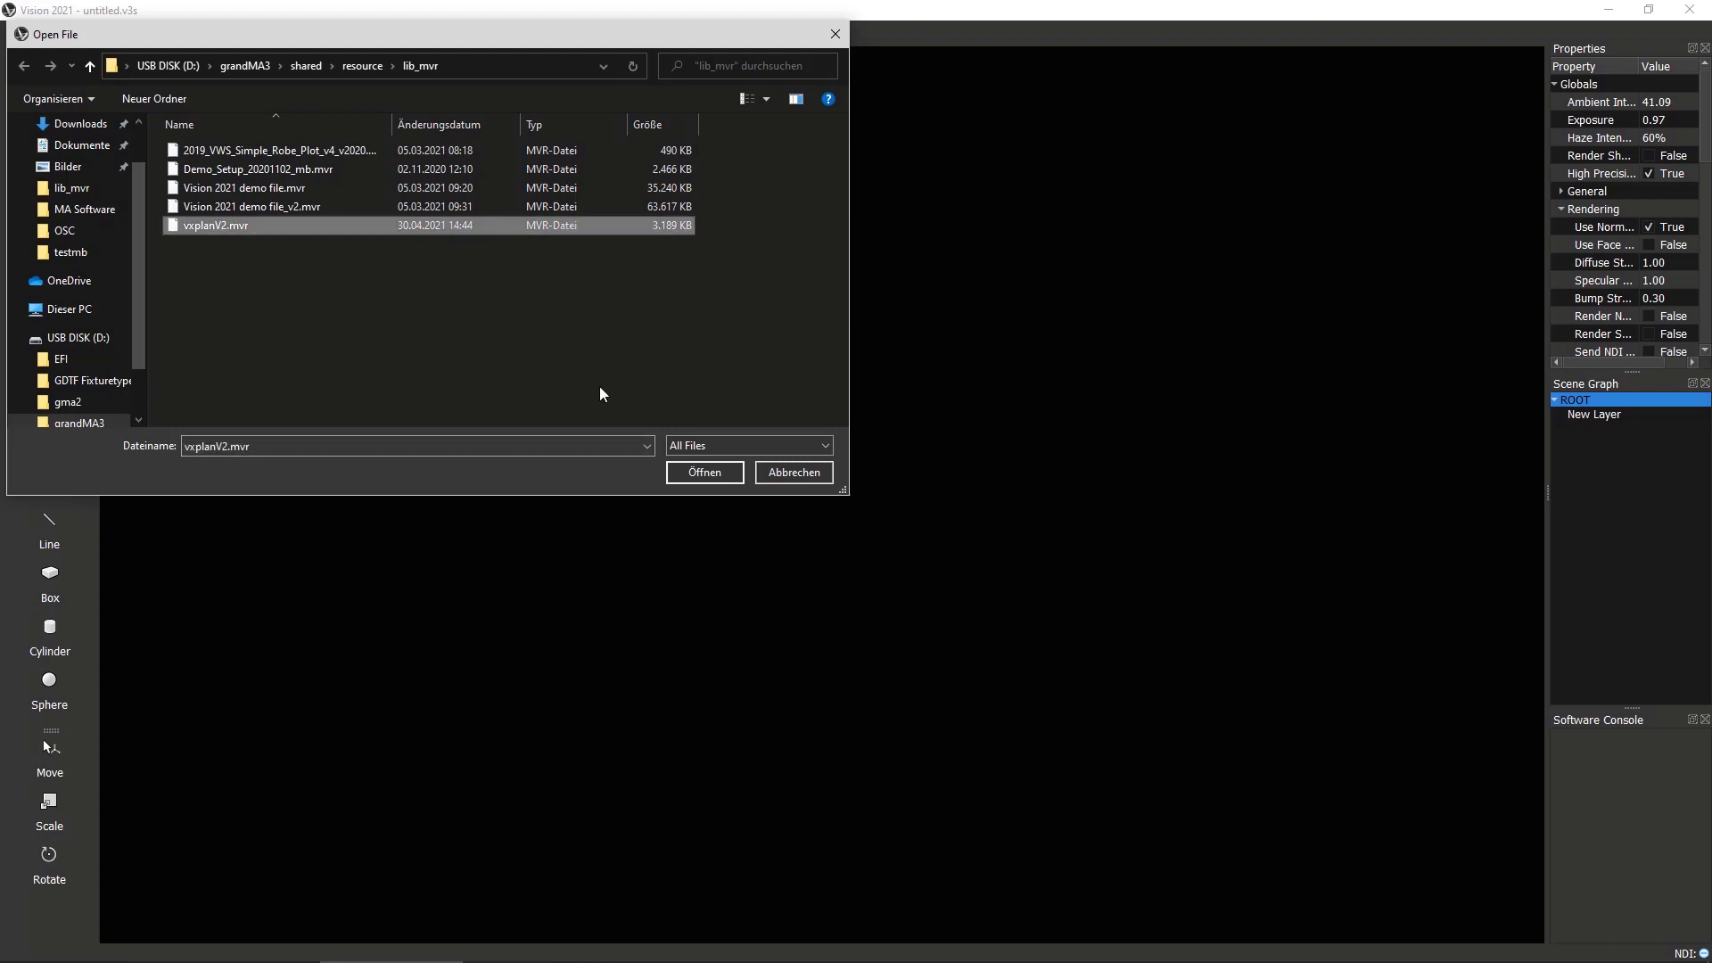
{"action": "left_click", "coordinate": [703, 473]}
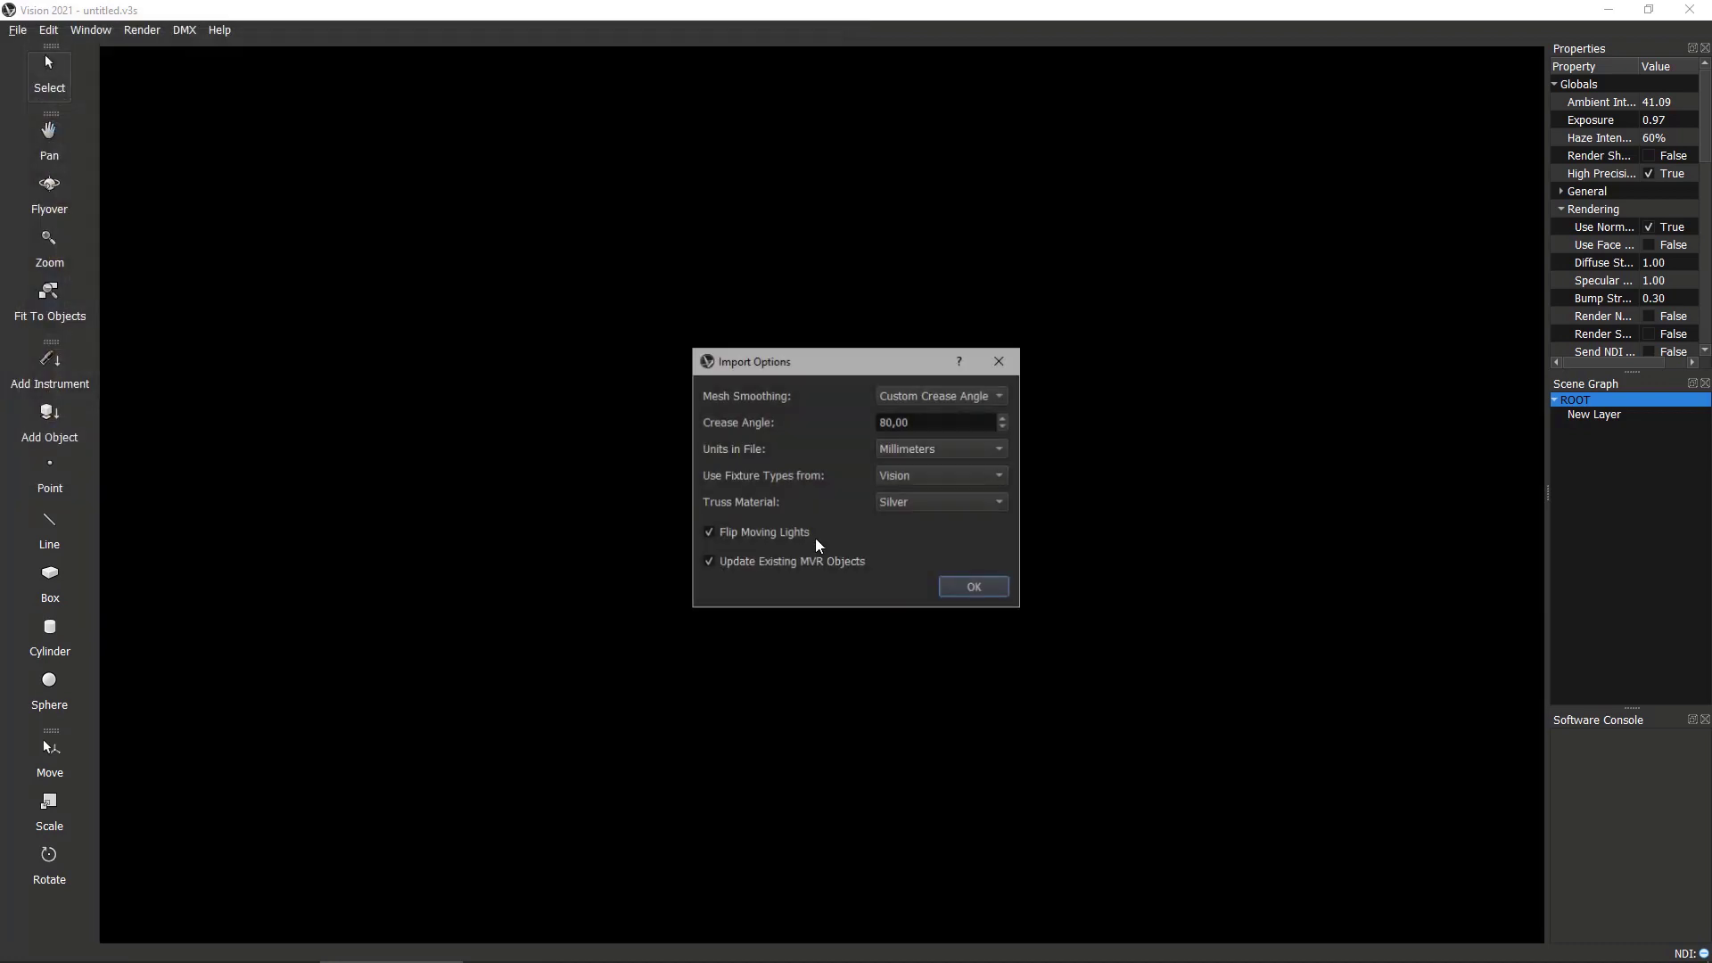
{"action": "left_click", "coordinate": [976, 587]}
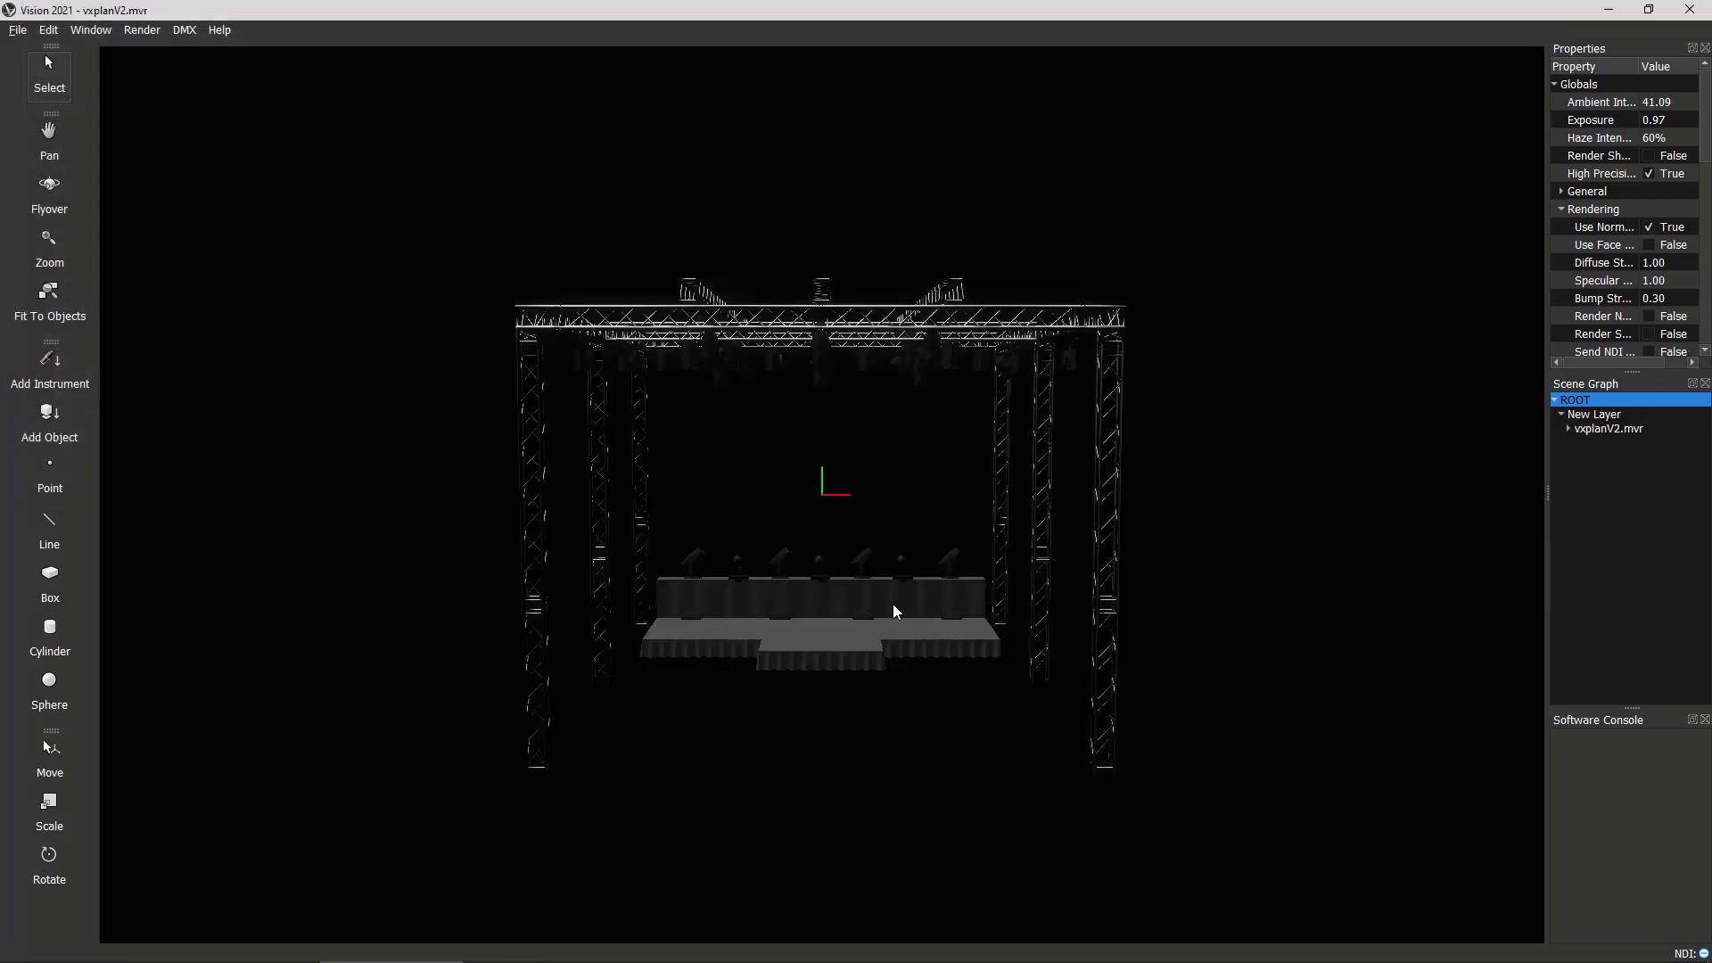
Zoom the Vision viewport in so the truss and stage fill more of the view.
{"action": "scroll", "coordinate": [824, 697], "scroll_direction": "up", "scroll_amount": 5}
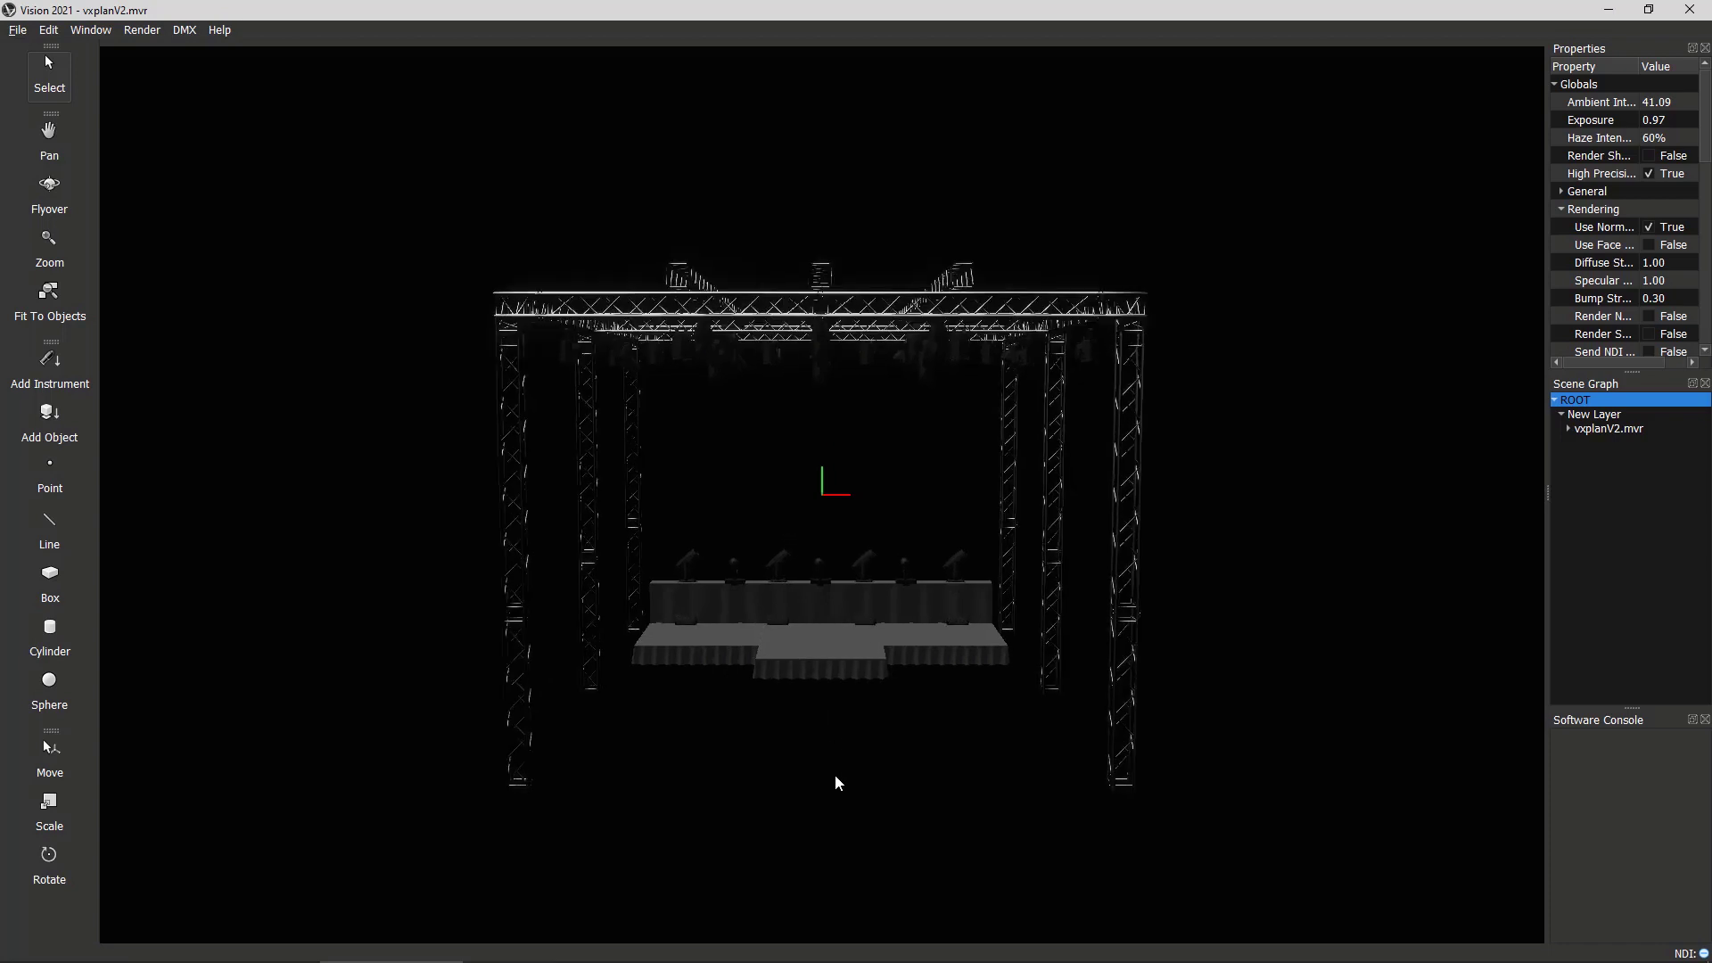
{"action": "scroll", "coordinate": [827, 817], "scroll_direction": "up", "scroll_amount": 2}
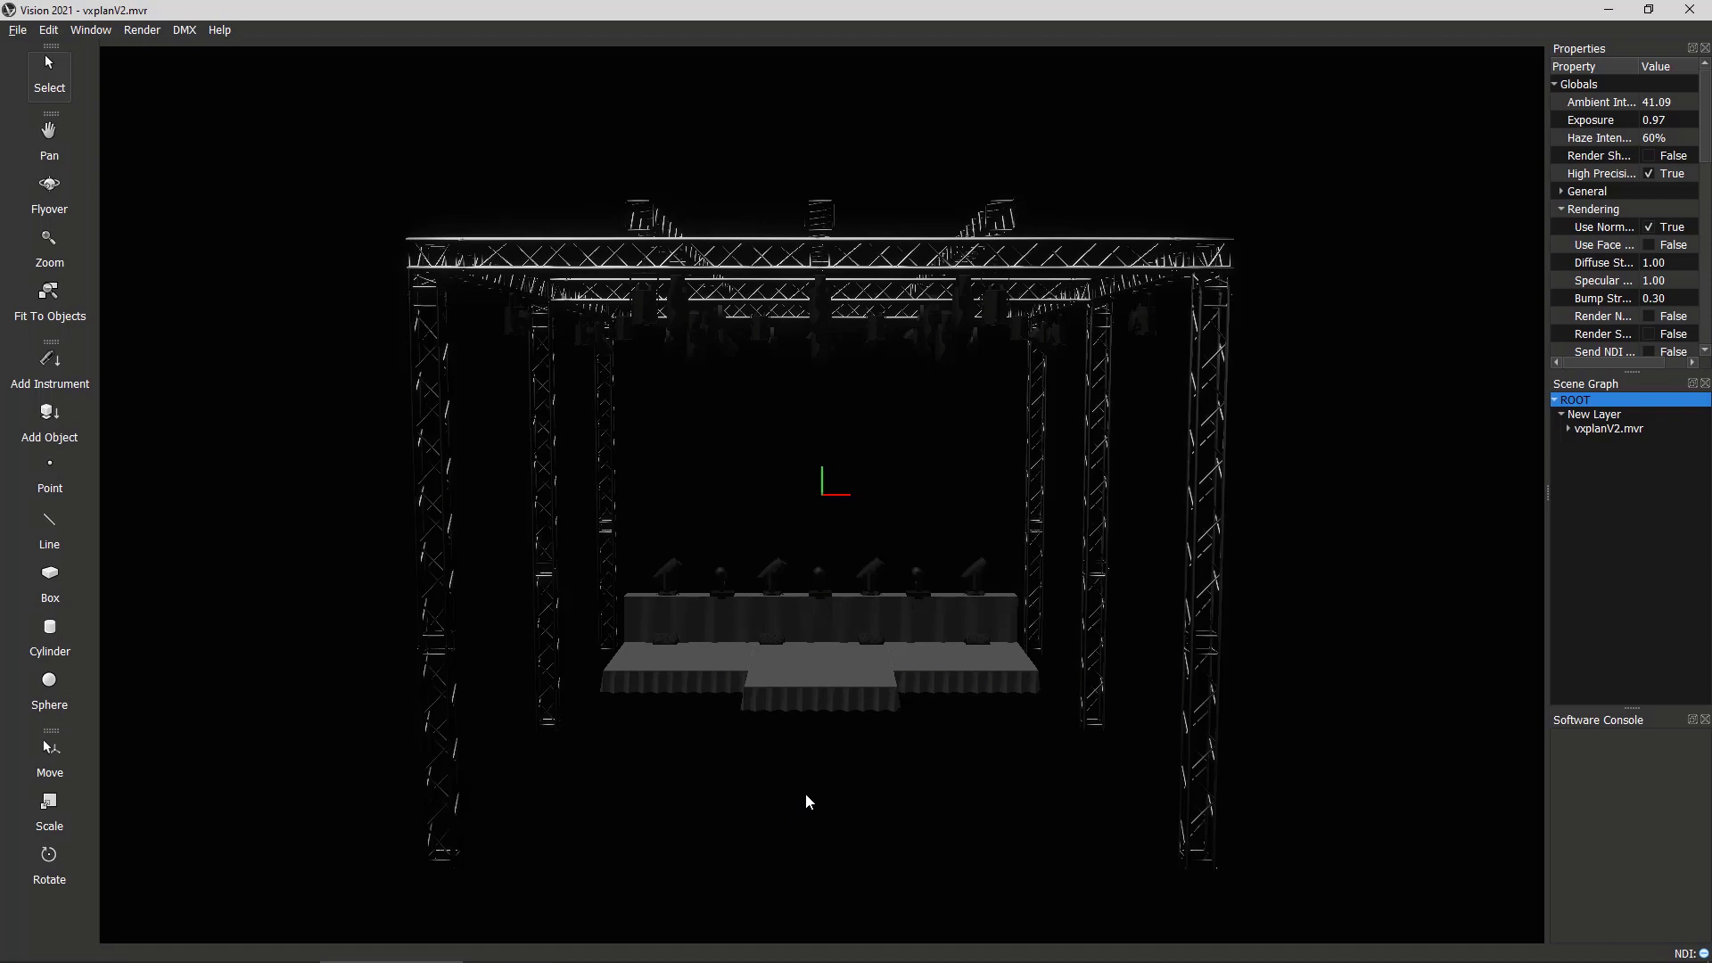
{"action": "left_click", "coordinate": [186, 33]}
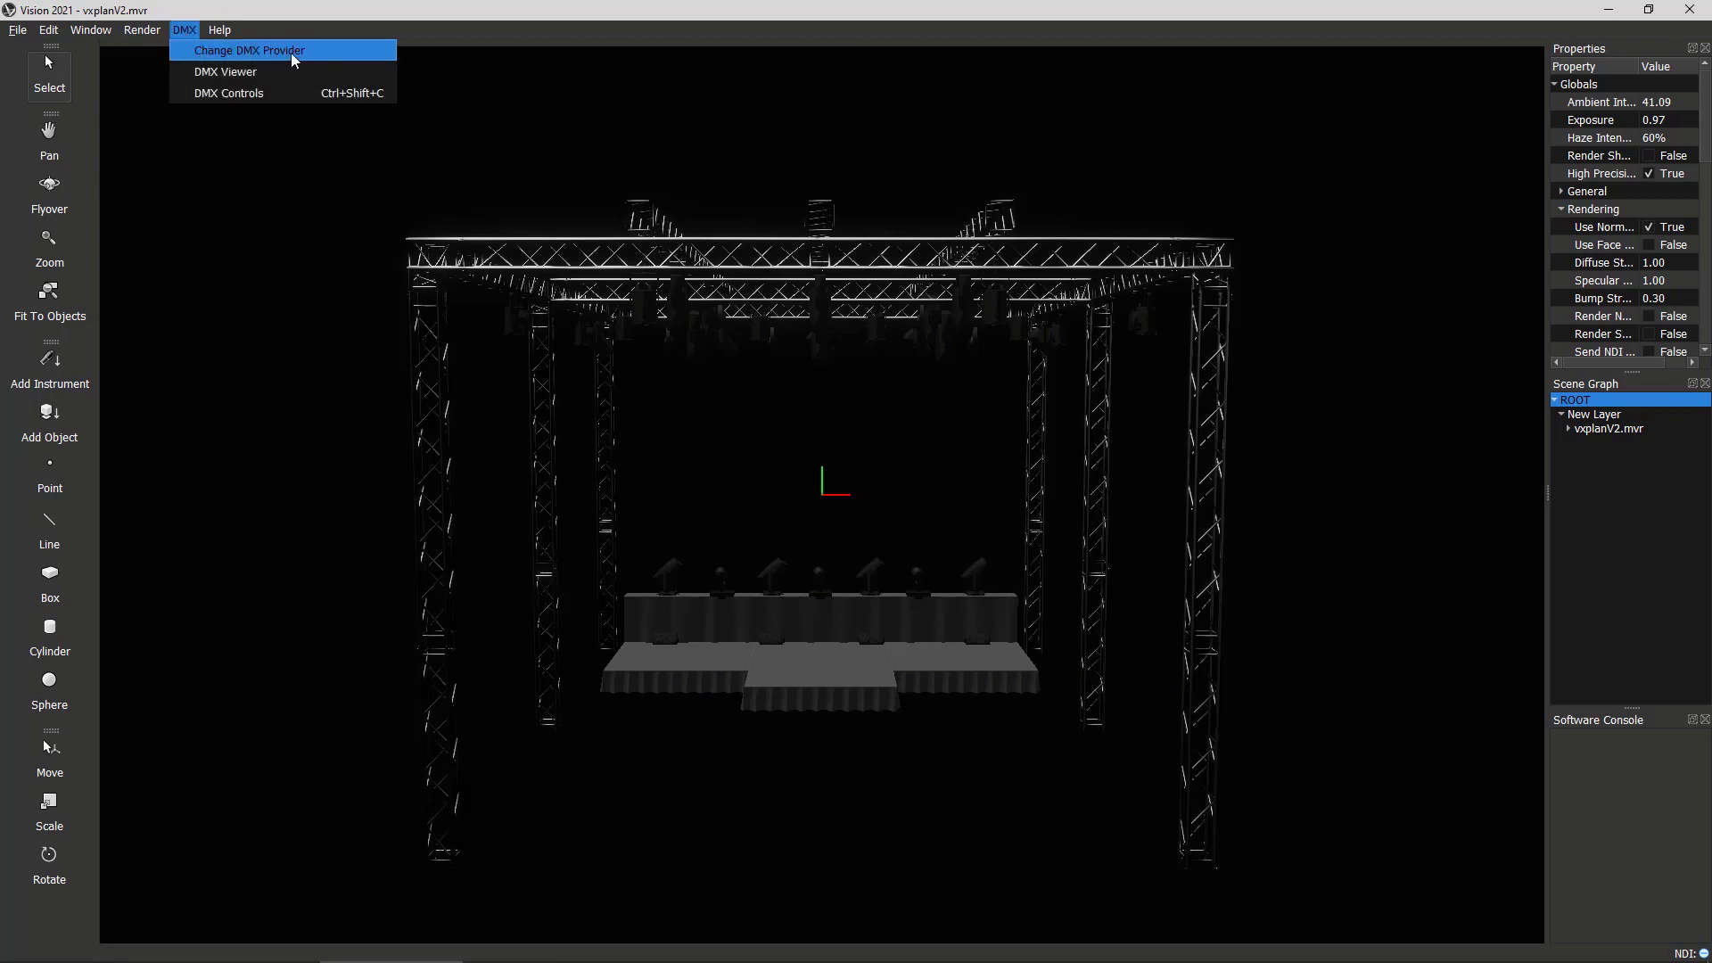
Switch Vision's DMX provider to MA-Net3 and connect using MA-Net version gma3_1.4.2.
{"action": "left_click", "coordinate": [238, 52]}
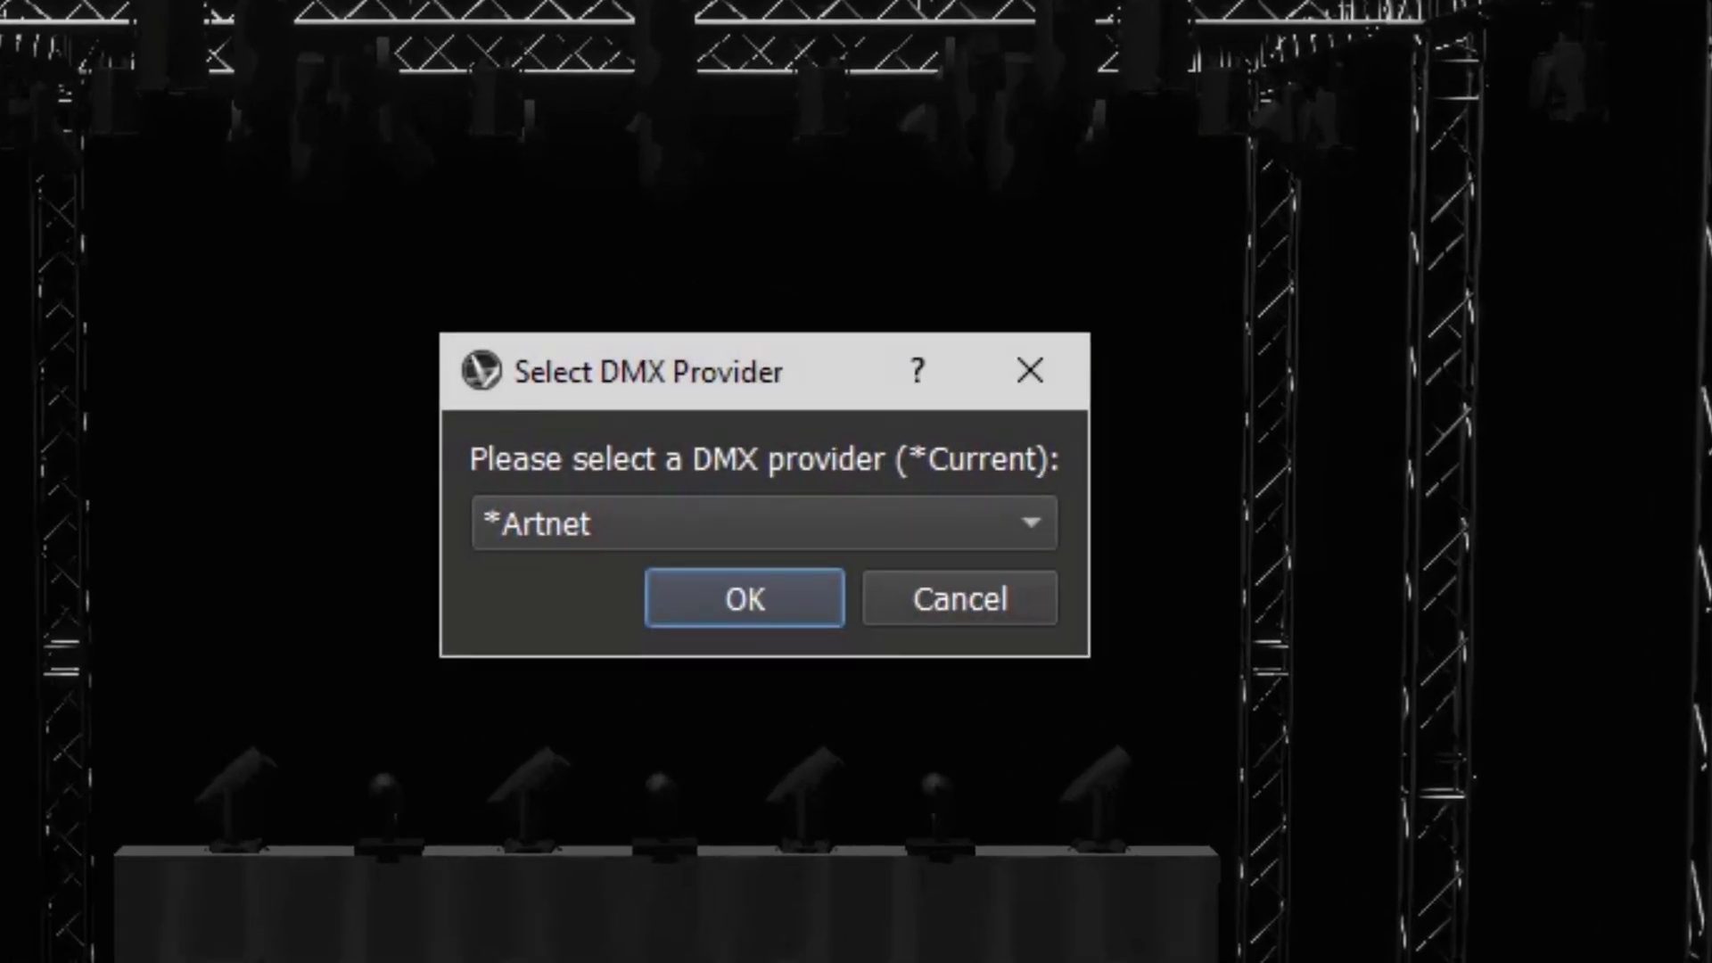
{"action": "left_click", "coordinate": [639, 524]}
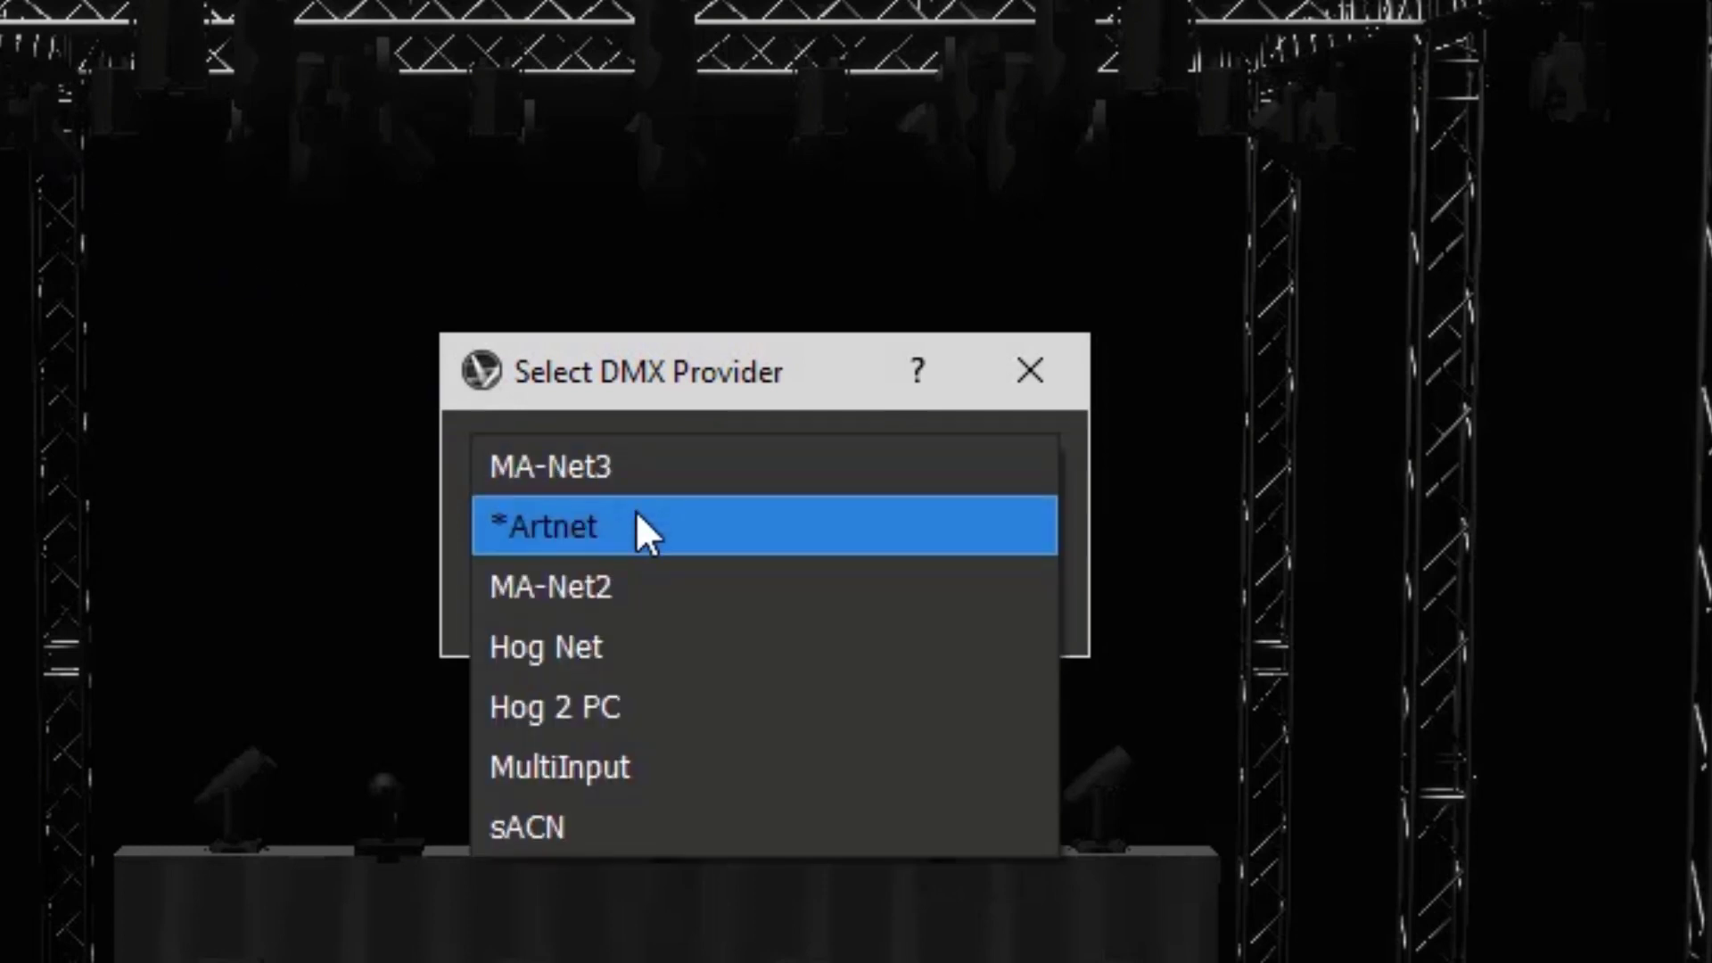
{"action": "left_click", "coordinate": [580, 472]}
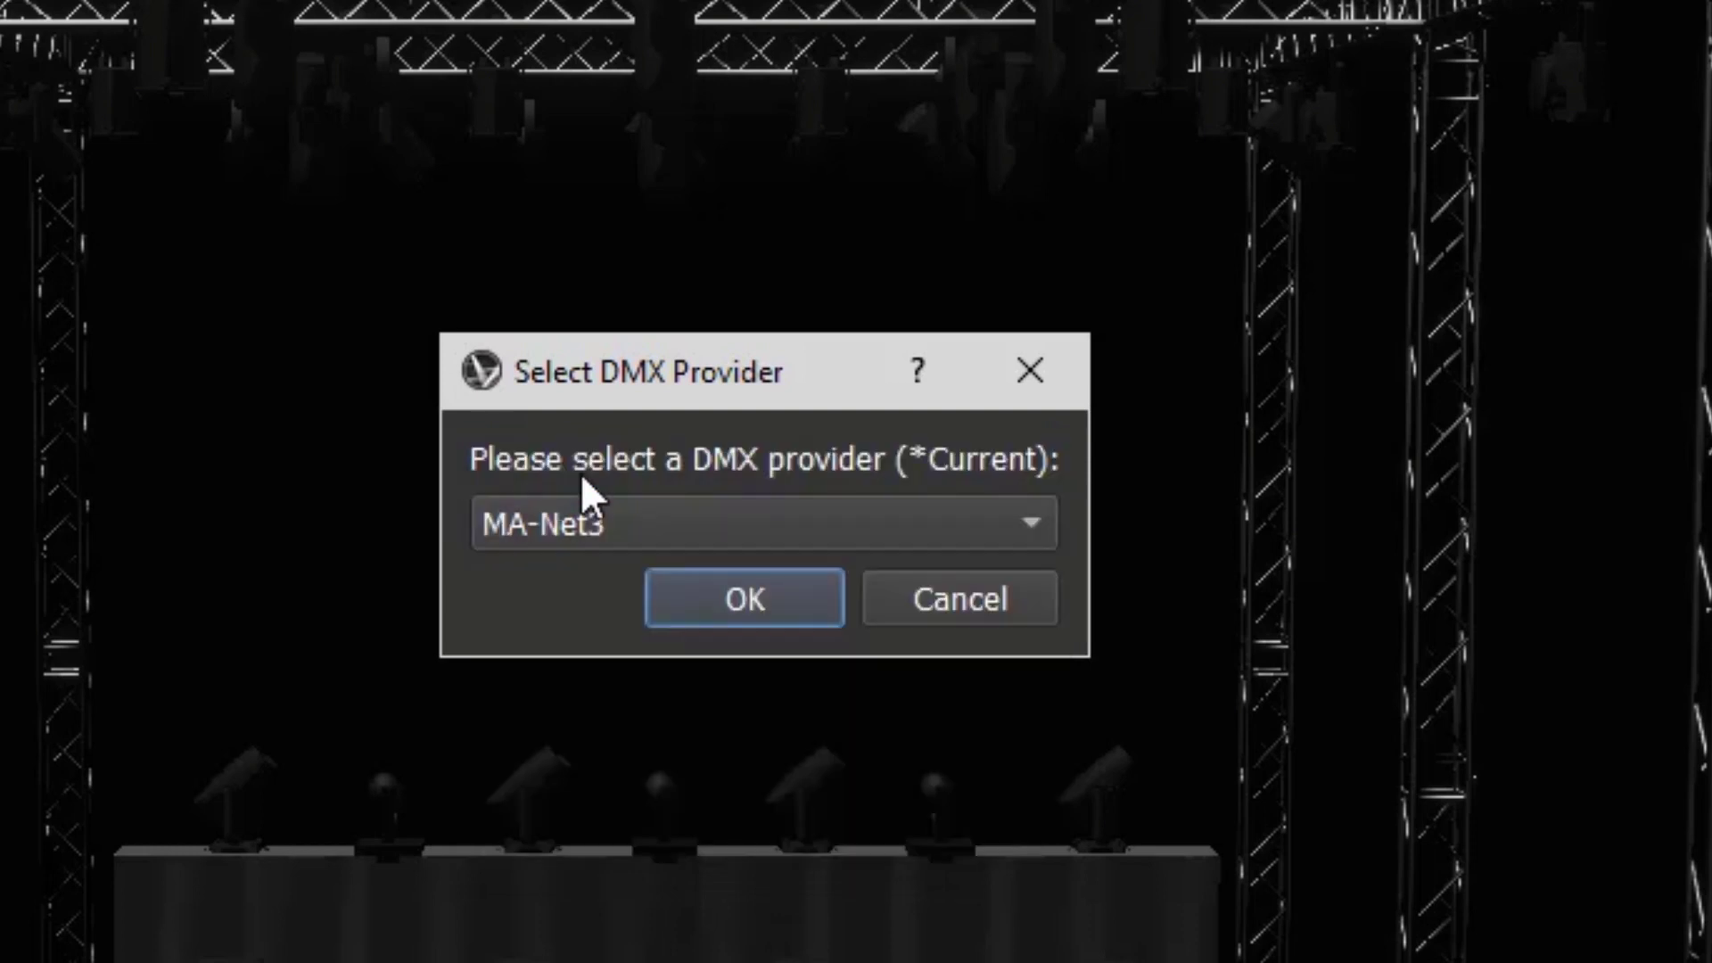
{"action": "left_click", "coordinate": [726, 606]}
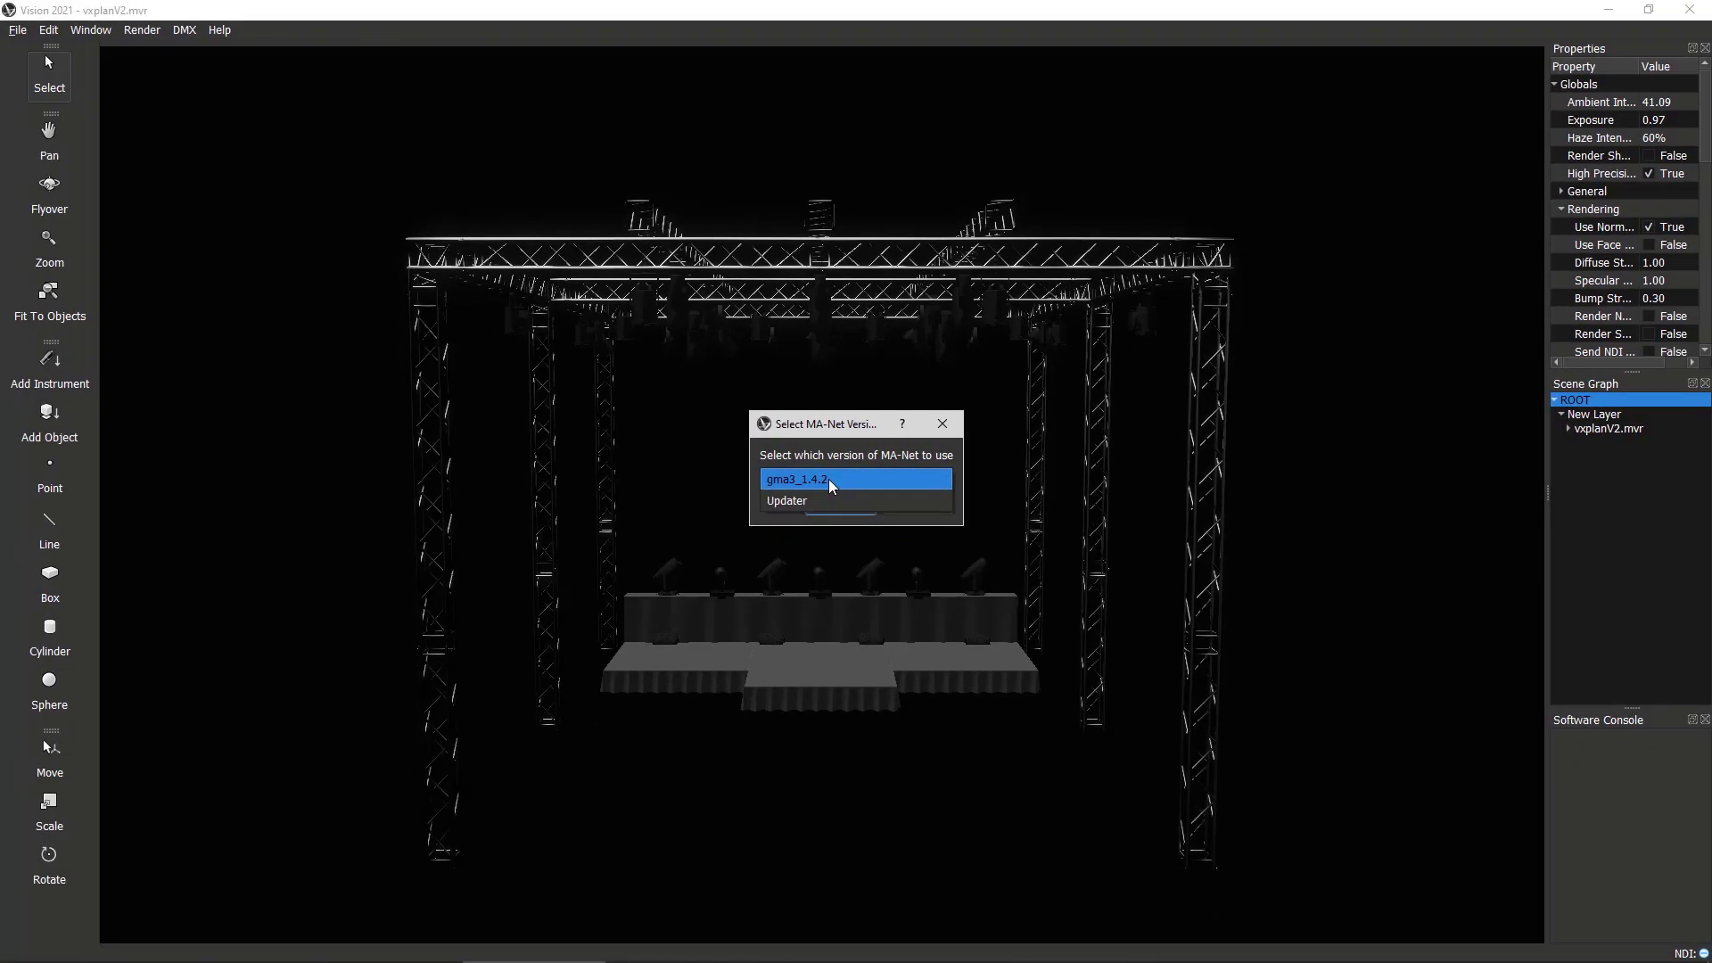
{"action": "left_click", "coordinate": [829, 481]}
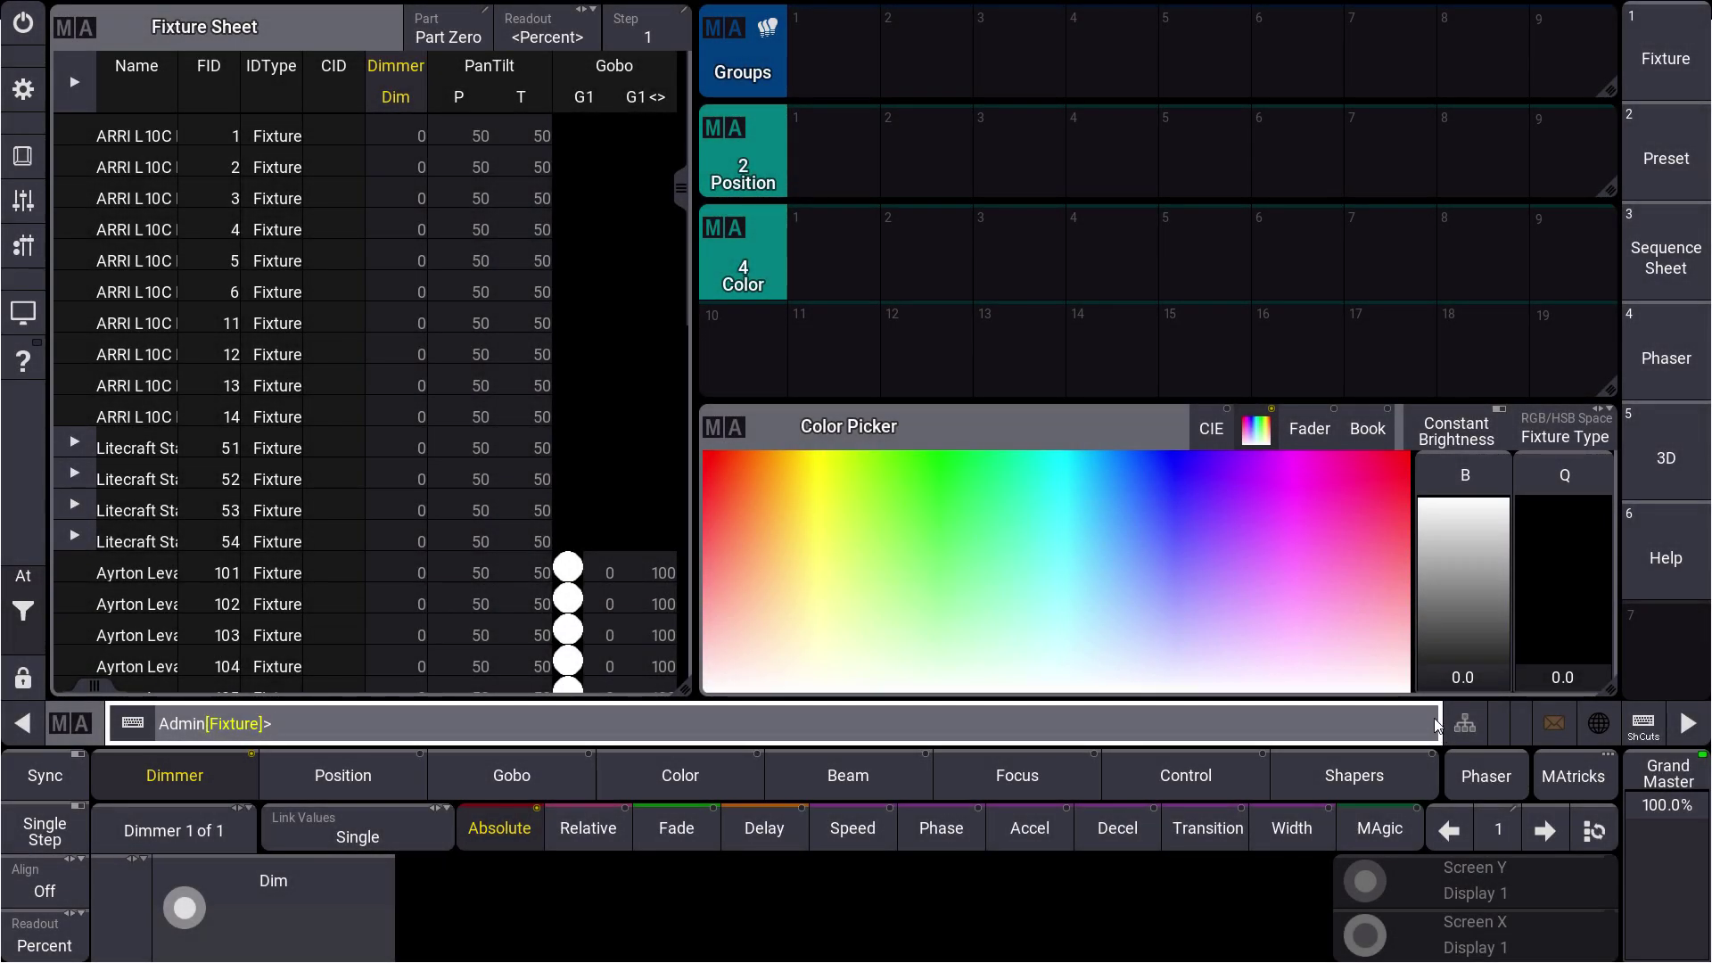
In the Network window, filter to Not My Session and invite station ZOTAC3.
{"action": "left_click", "coordinate": [23, 89]}
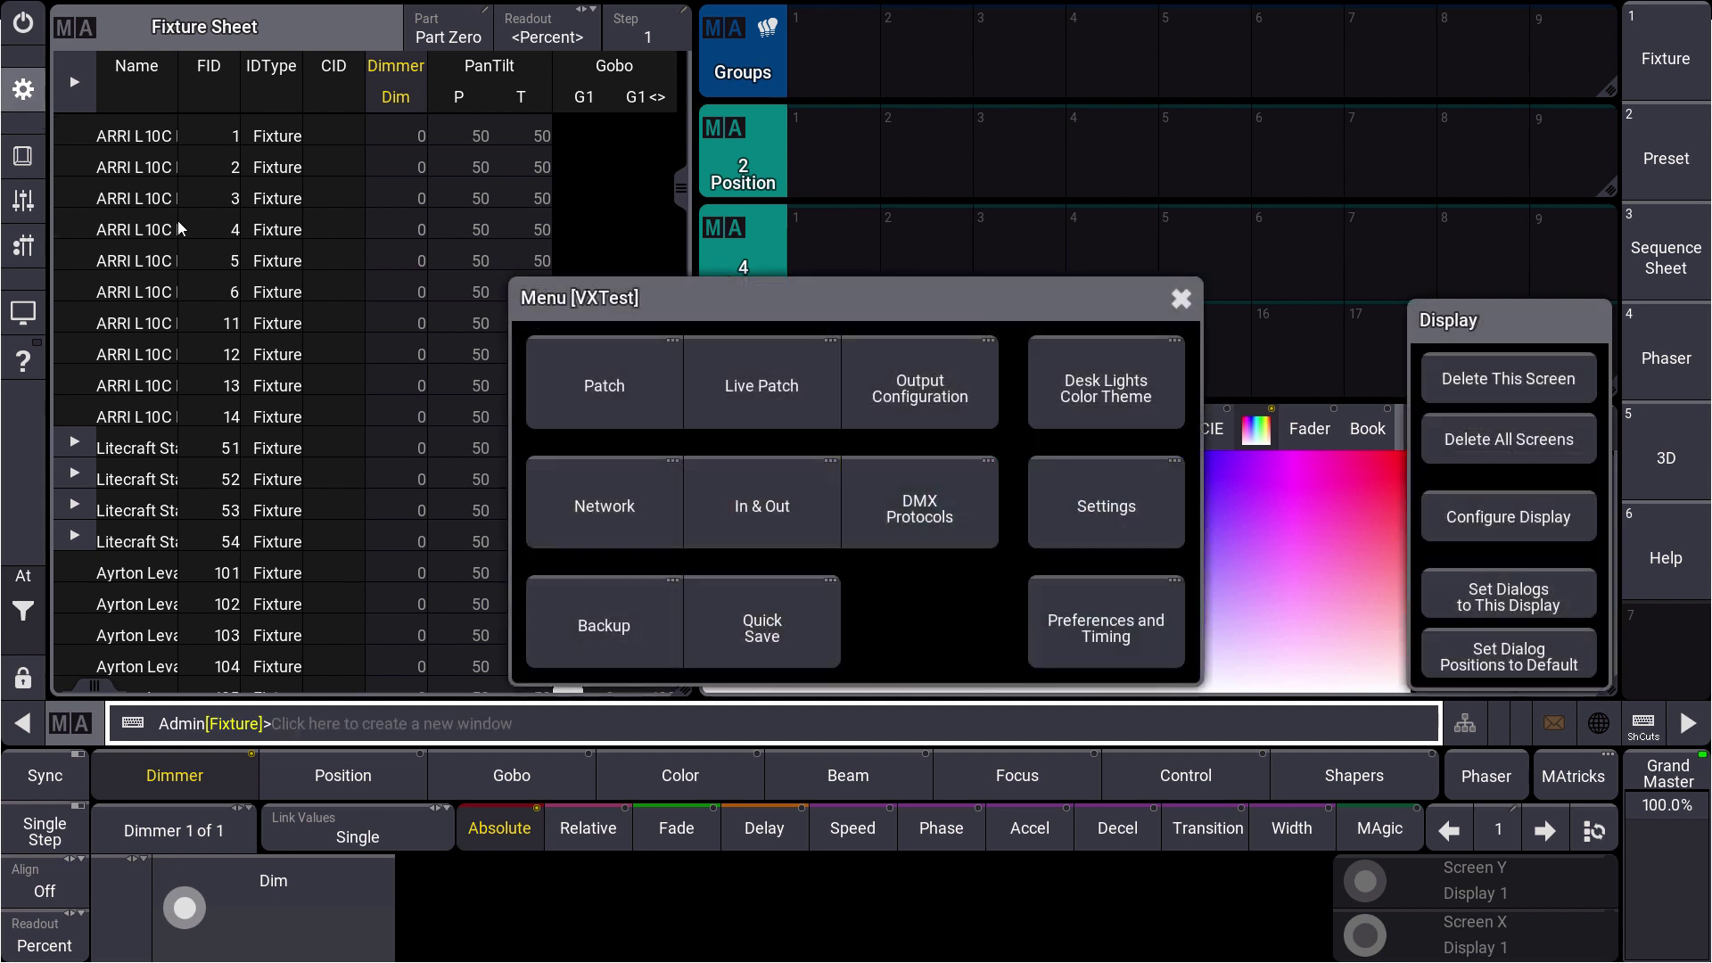
{"action": "left_click", "coordinate": [576, 512]}
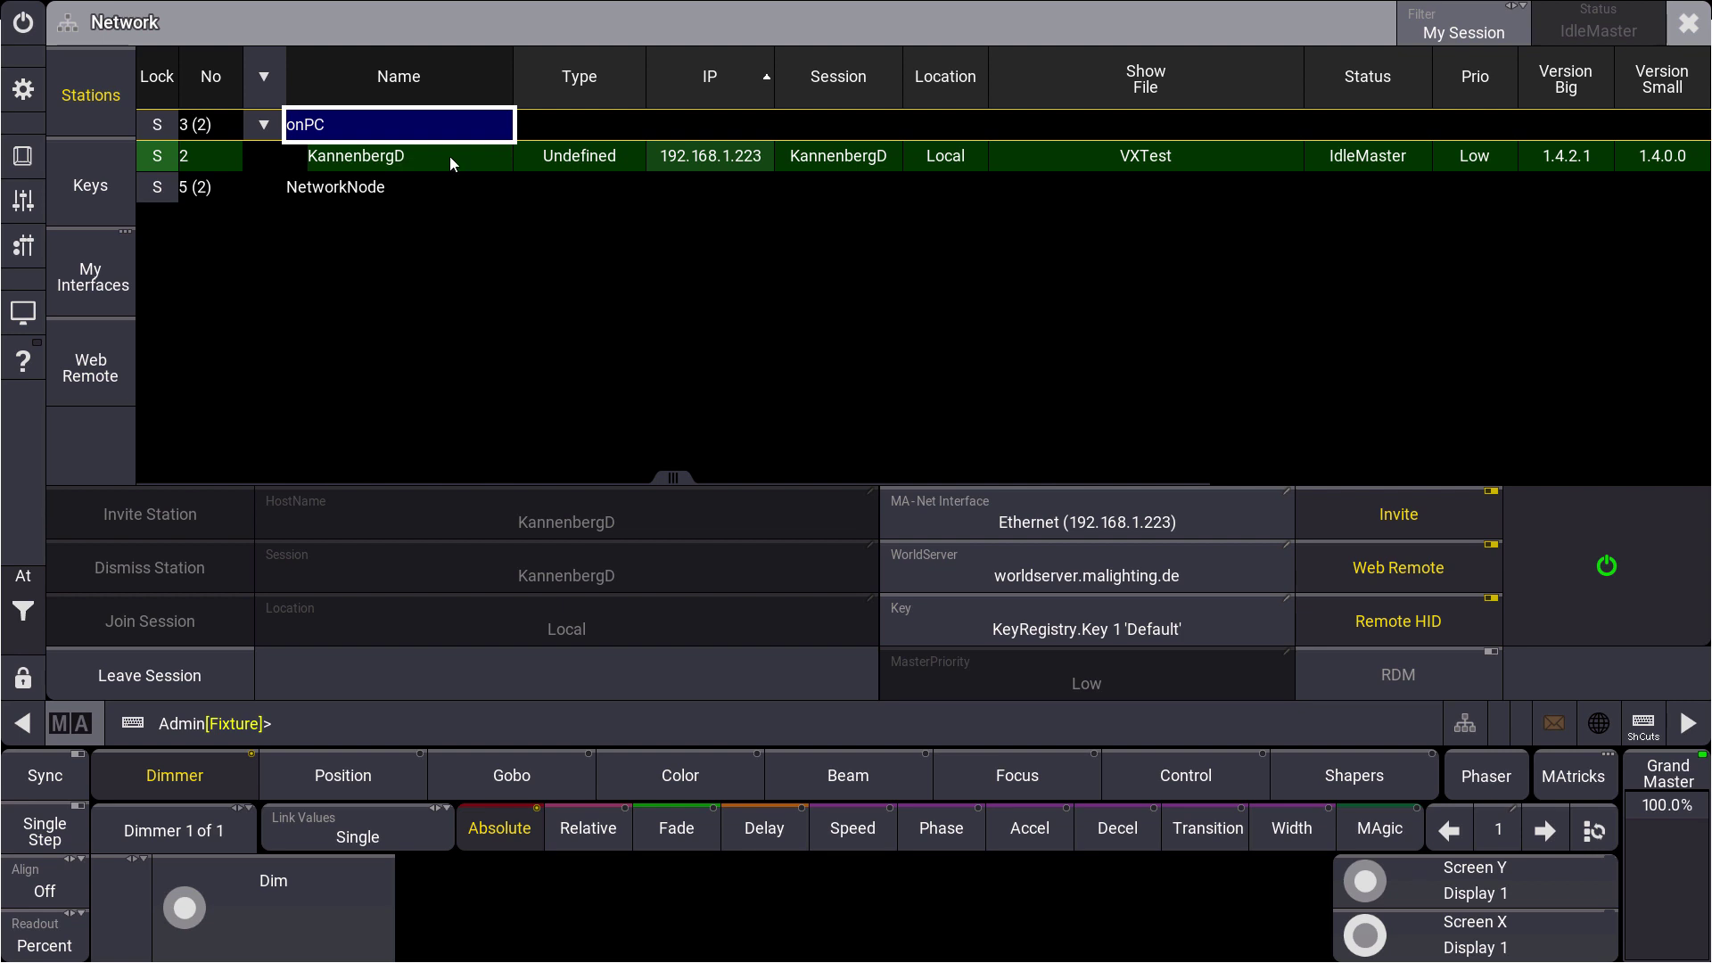
{"action": "left_click", "coordinate": [1447, 34]}
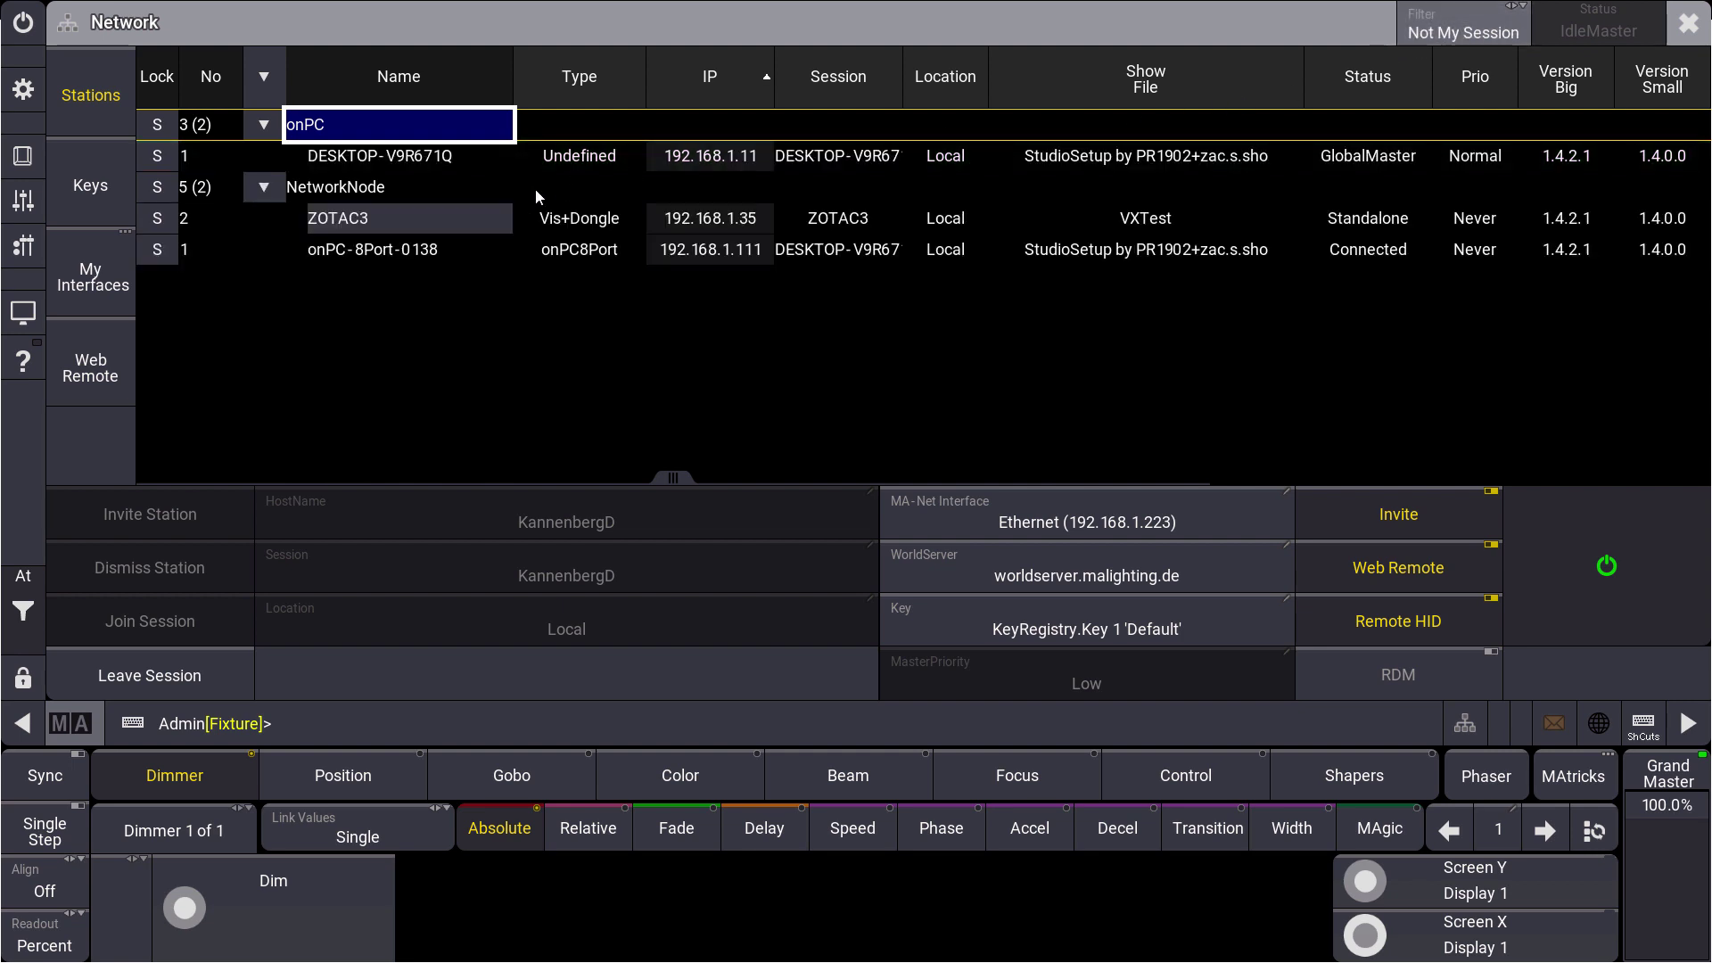
{"action": "left_click", "coordinate": [422, 222]}
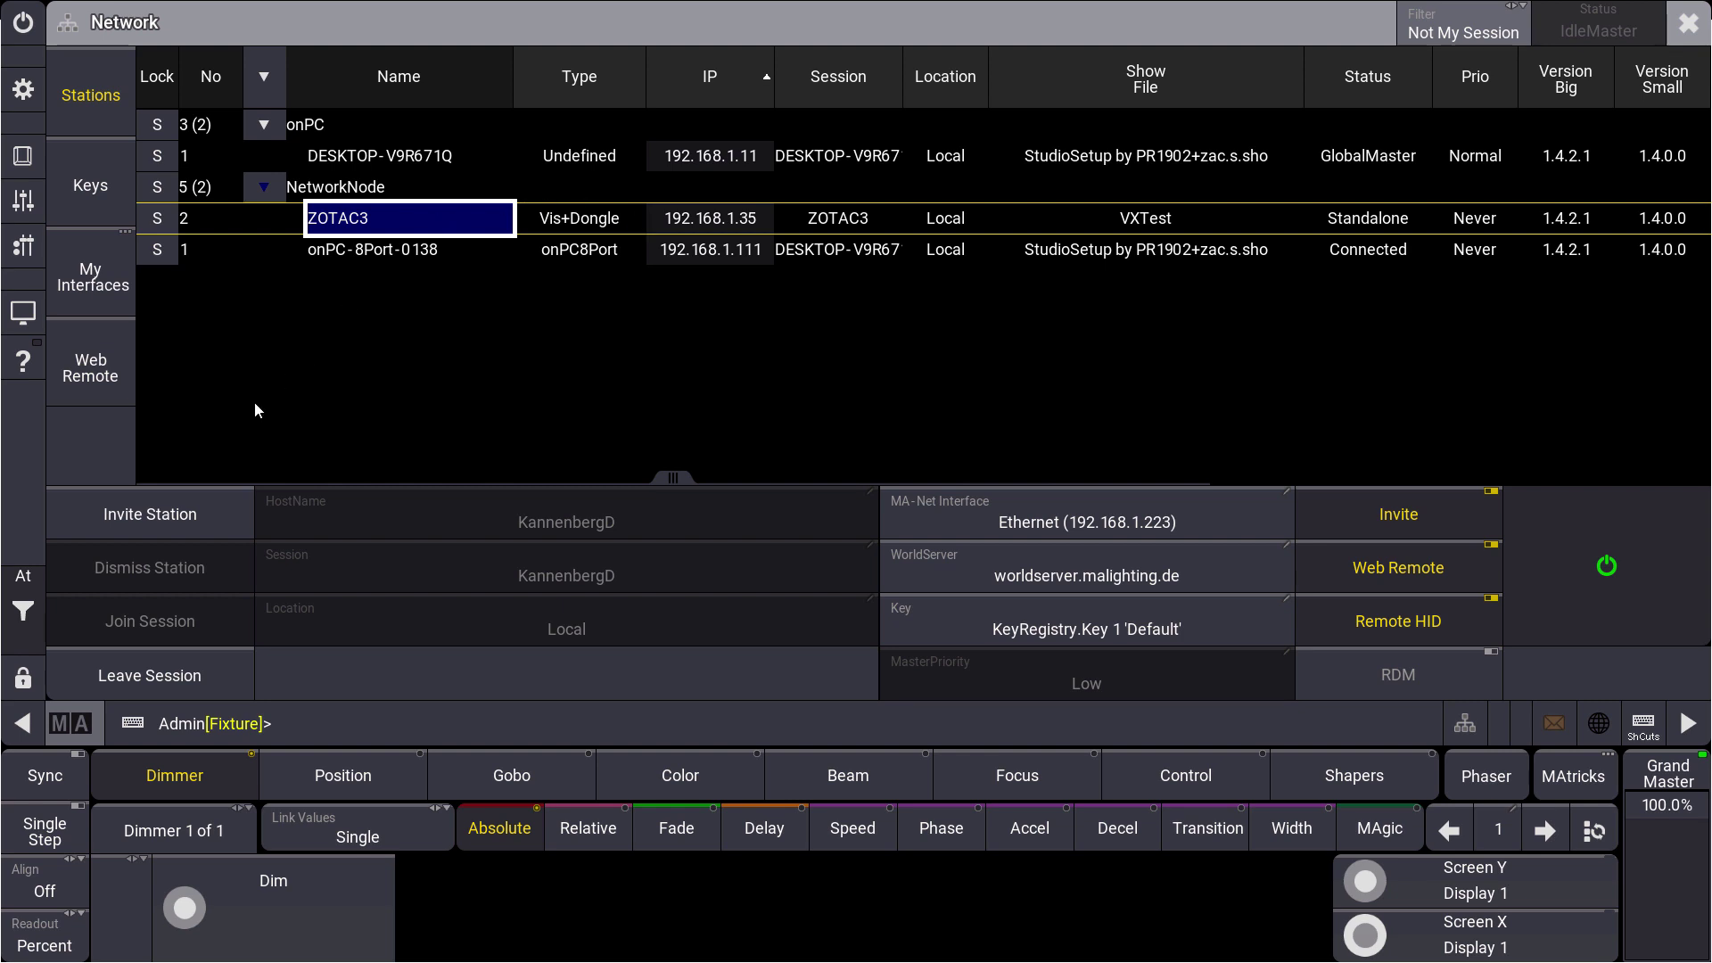
{"action": "left_click", "coordinate": [125, 520]}
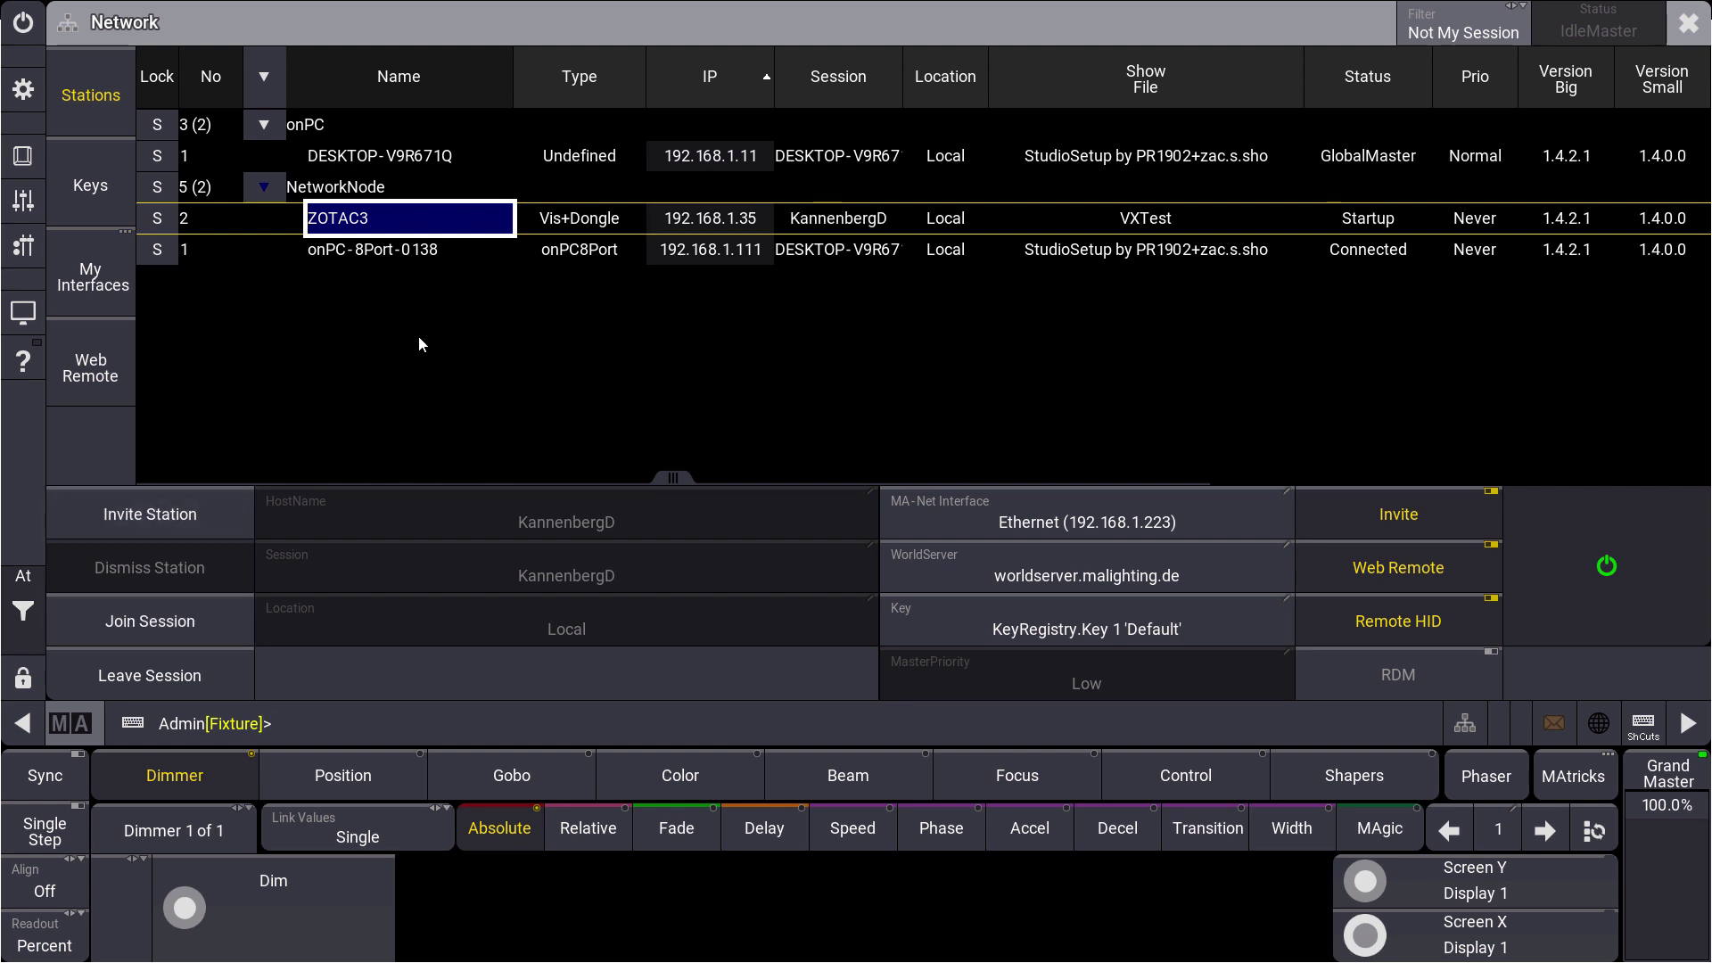
Set the station filter back to My Session and close the Network window.
{"action": "left_click", "coordinate": [1483, 33]}
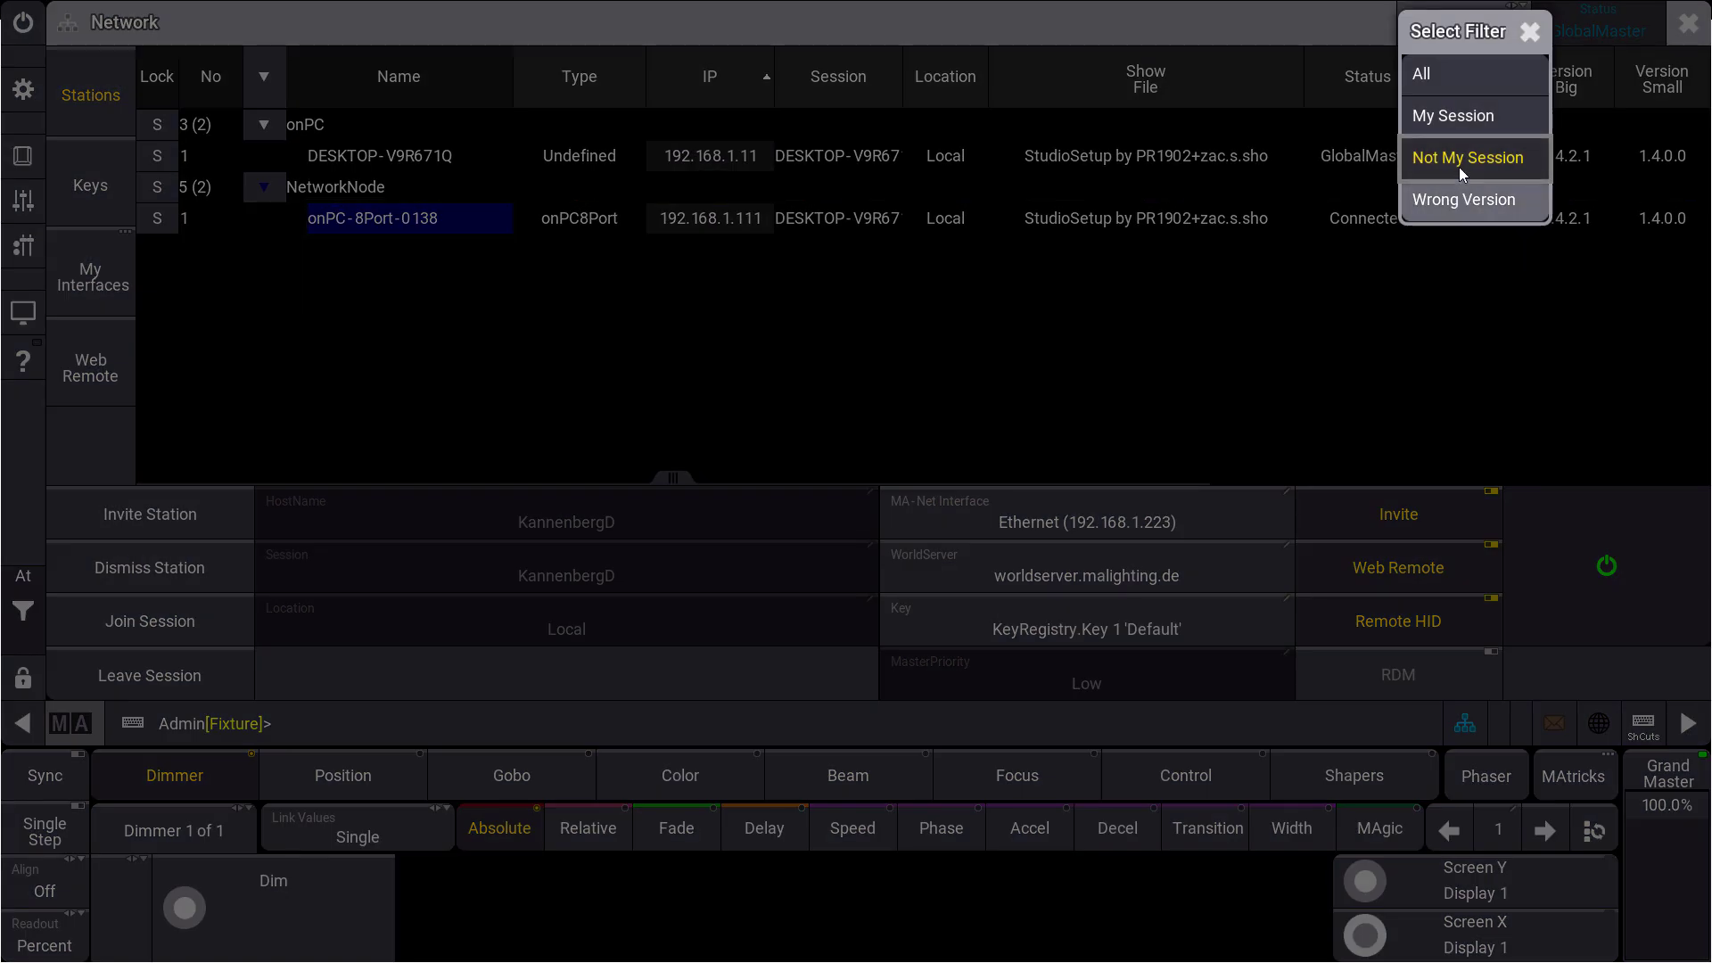
{"action": "left_click", "coordinate": [1457, 114]}
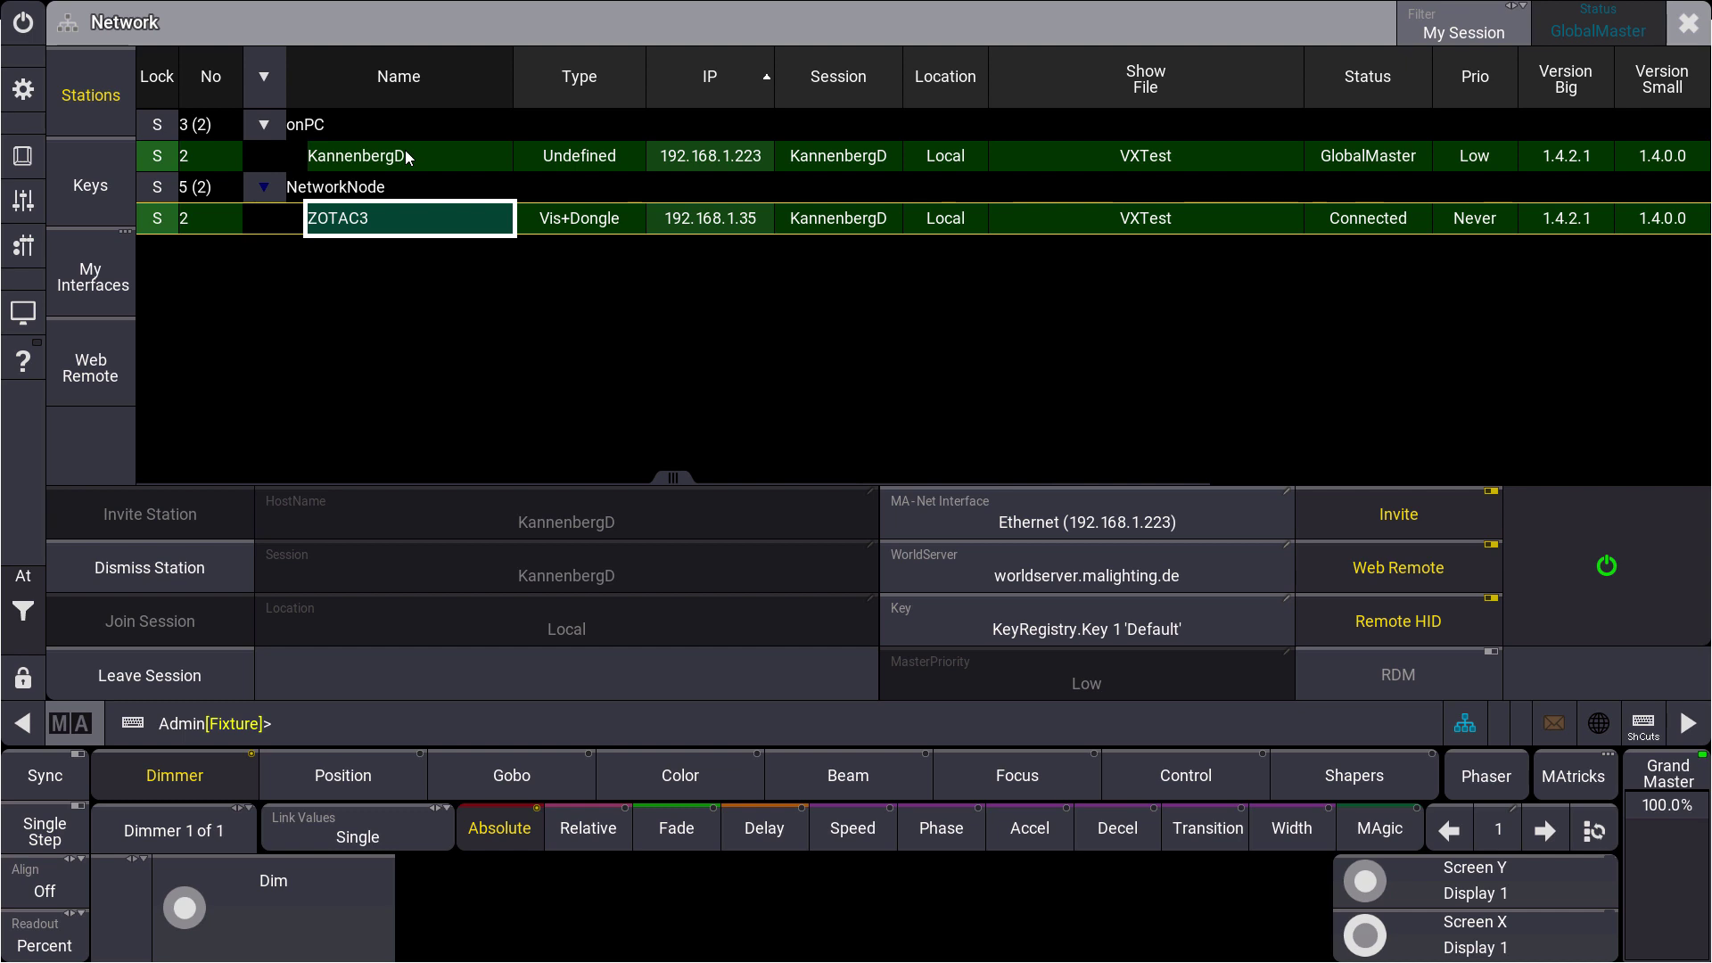
{"action": "left_click", "coordinate": [411, 156]}
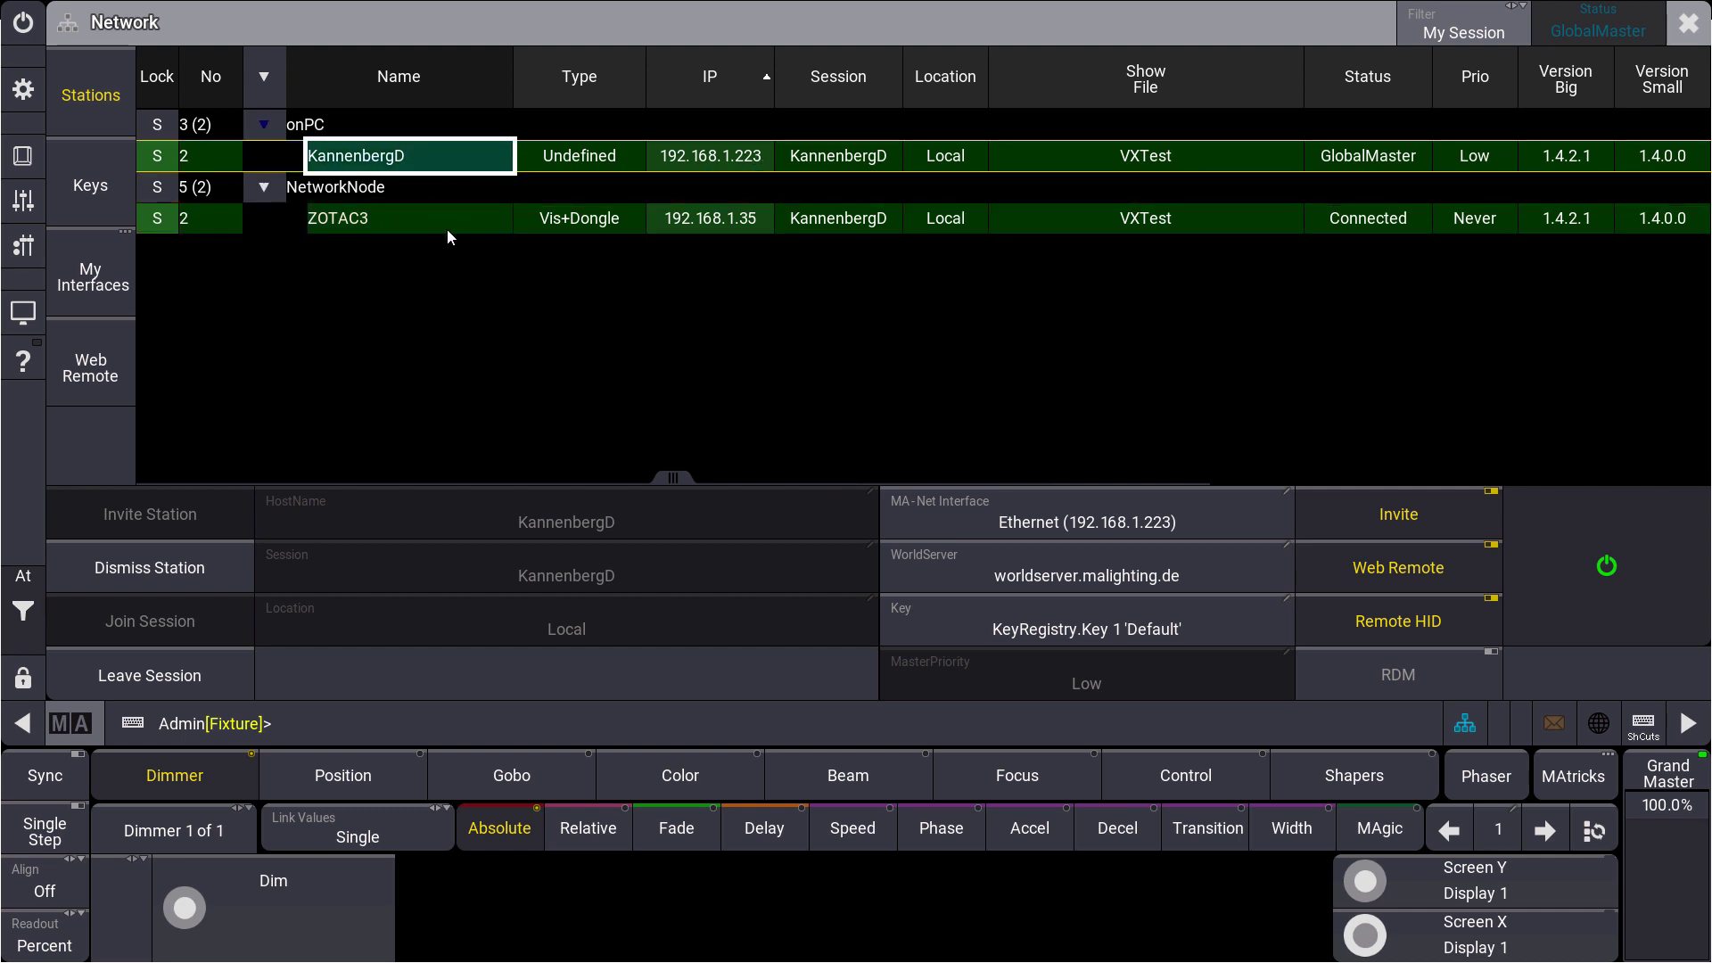
{"action": "left_click", "coordinate": [1688, 23]}
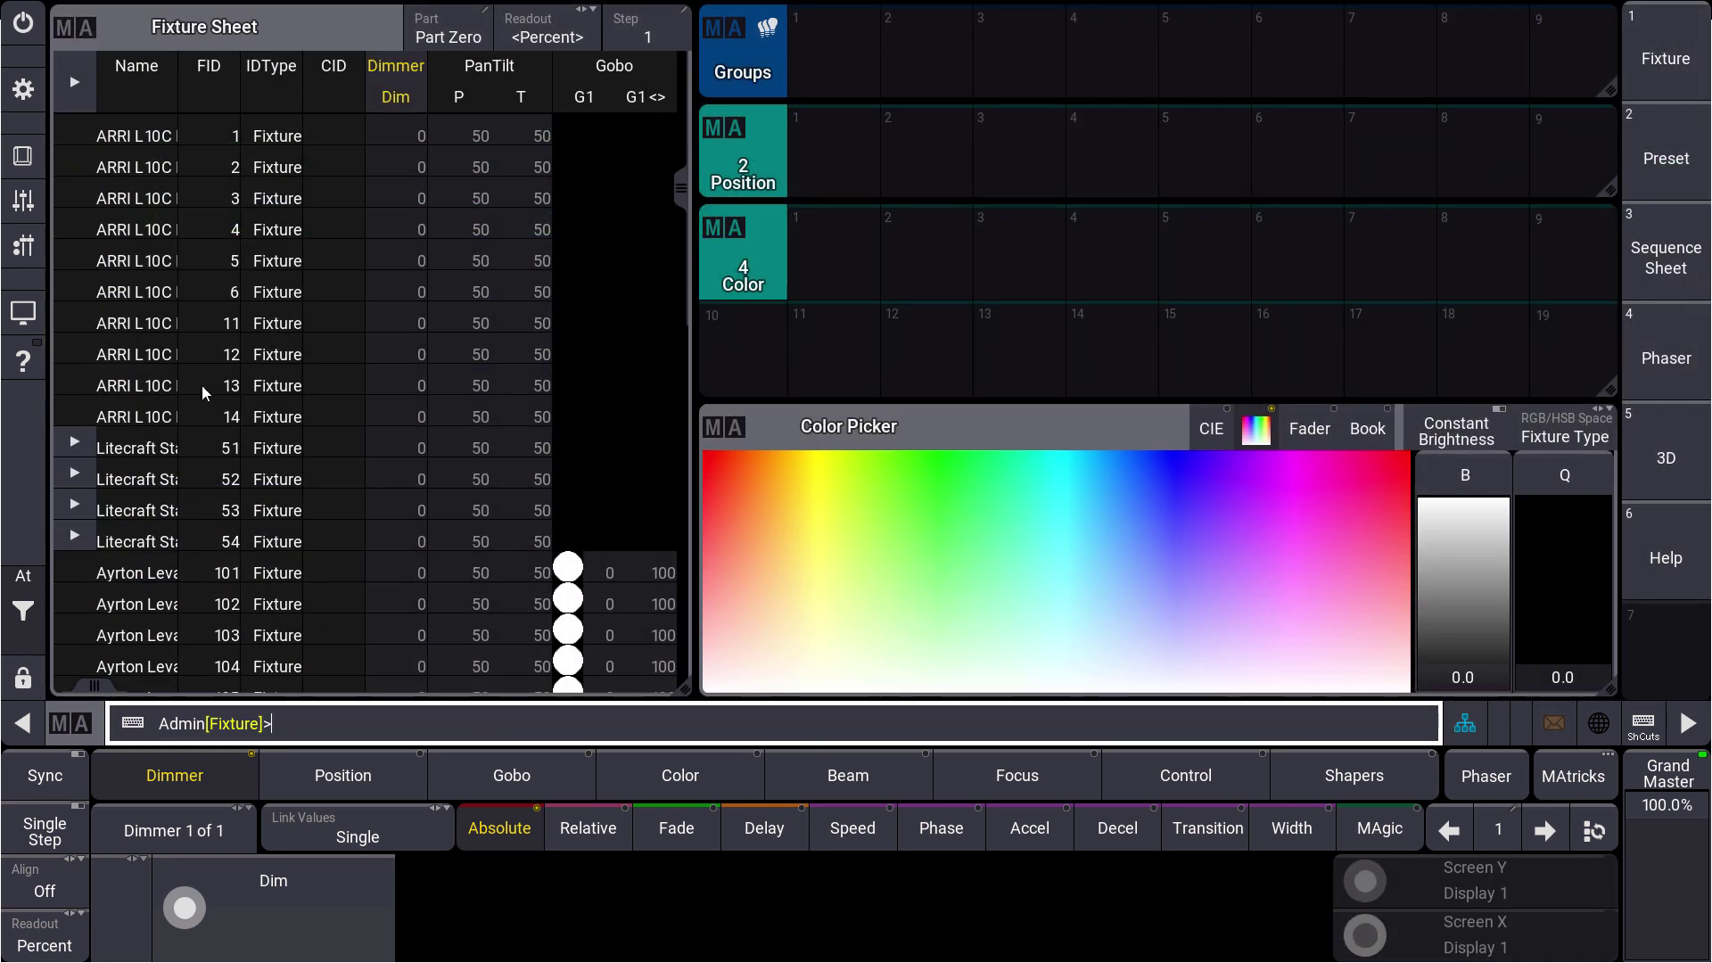
Set fixtures 51–54 and 101–109 to full intensity.
{"action": "left_click_drag", "start_coordinate": [134, 443], "coordinate": [132, 555]}
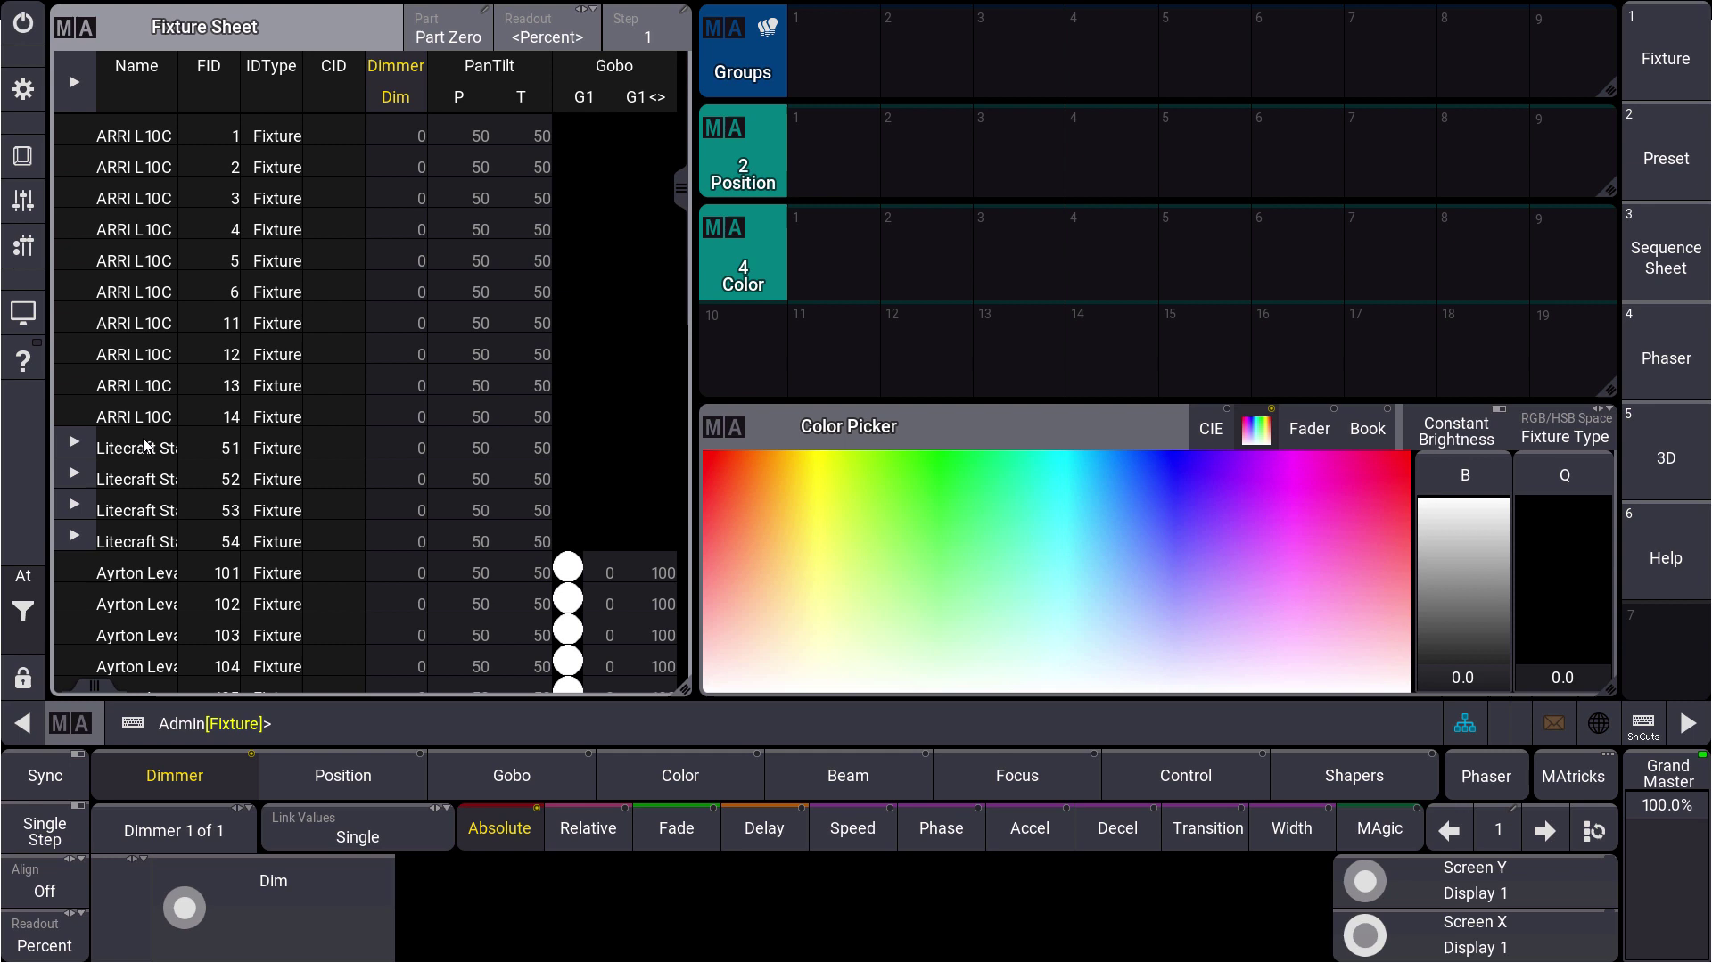
{"action": "left_click", "coordinate": [24, 578]}
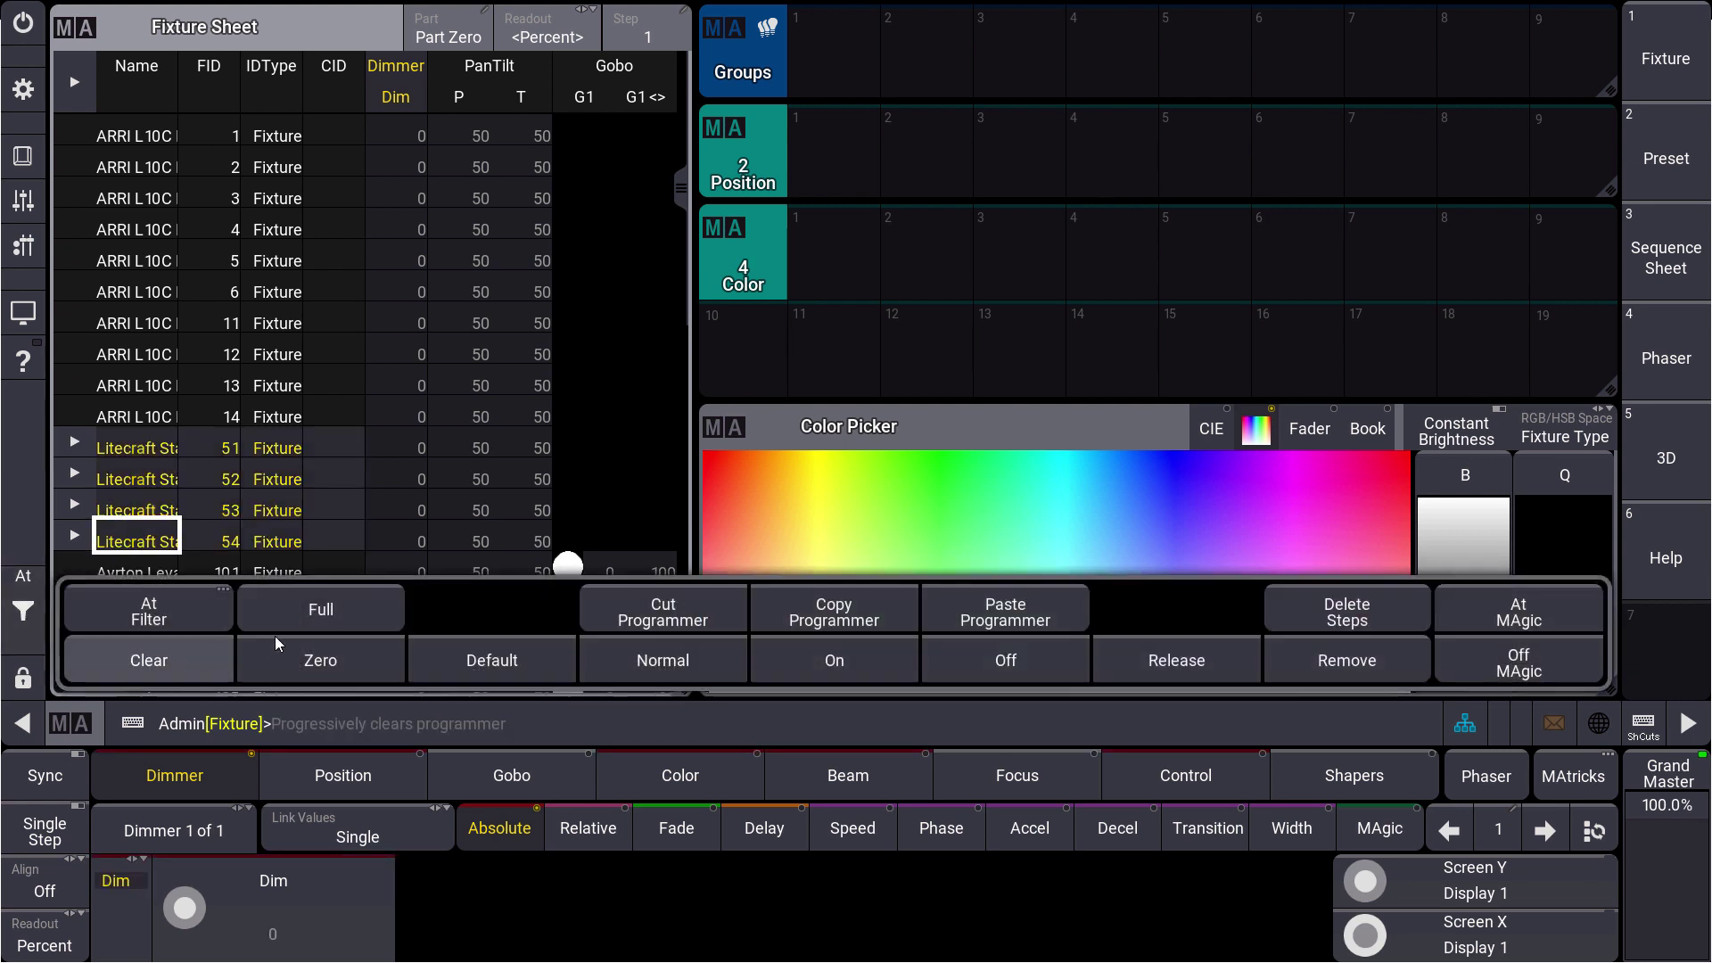
{"action": "left_click", "coordinate": [312, 615]}
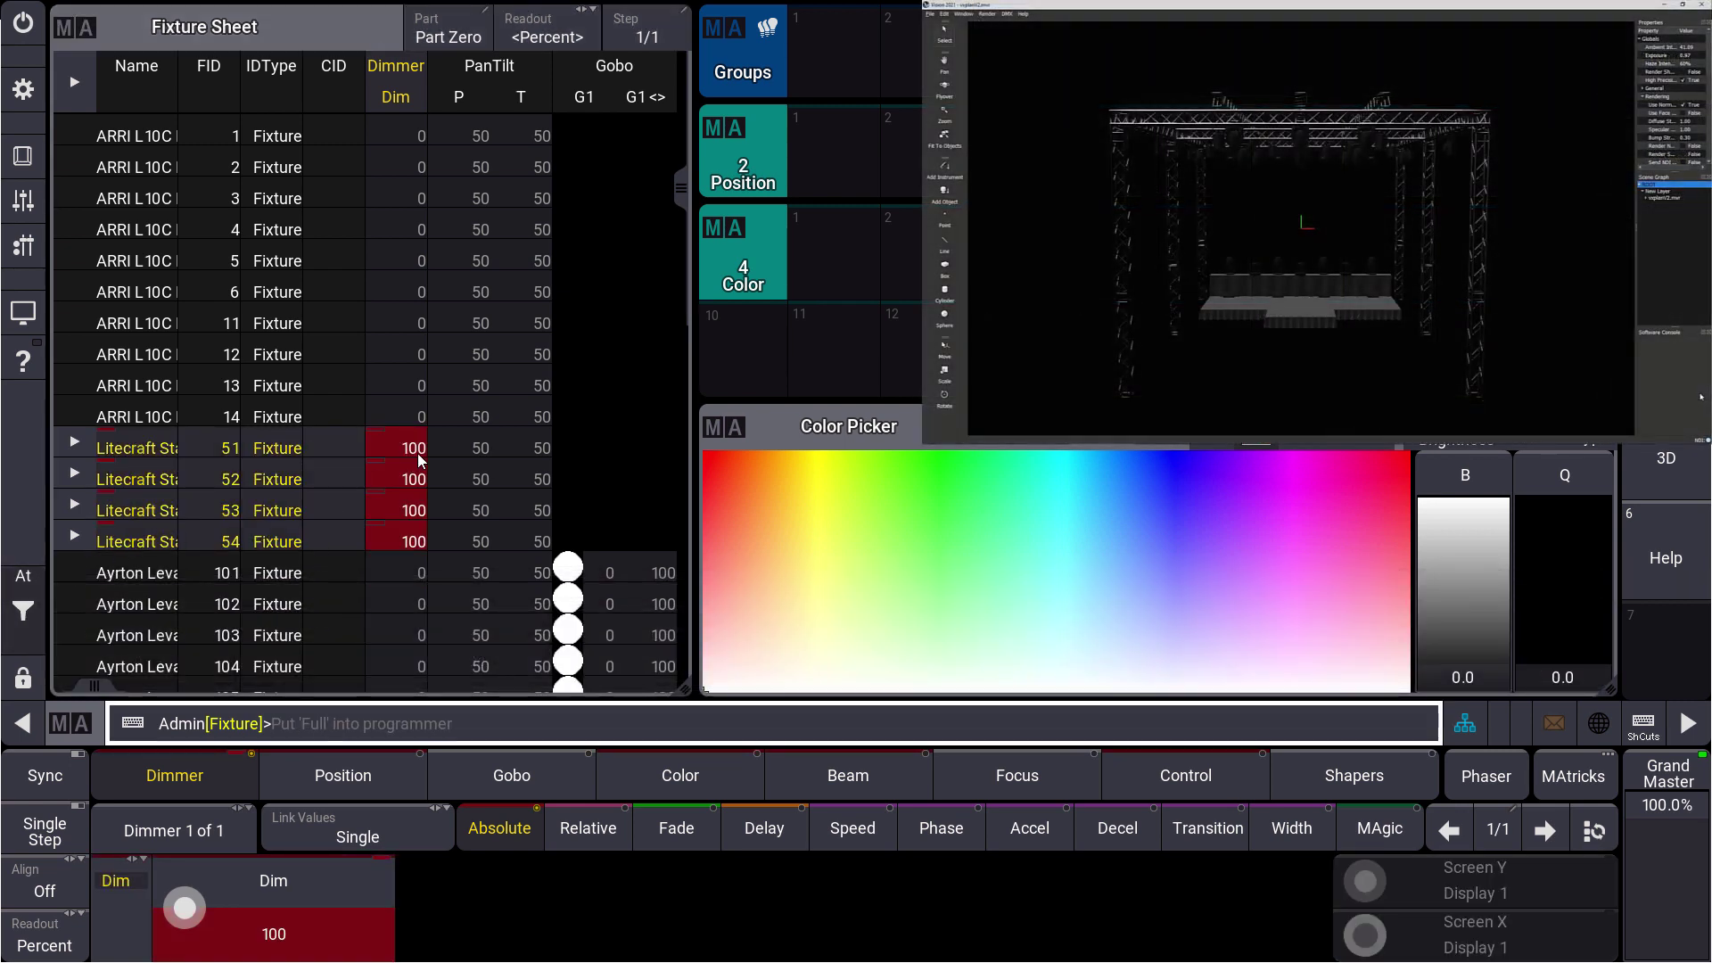
{"action": "left_click_drag", "start_coordinate": [682, 184], "coordinate": [677, 308]}
{"action": "left_click_drag", "start_coordinate": [134, 322], "coordinate": [98, 578]}
{"action": "left_click", "coordinate": [29, 613]}
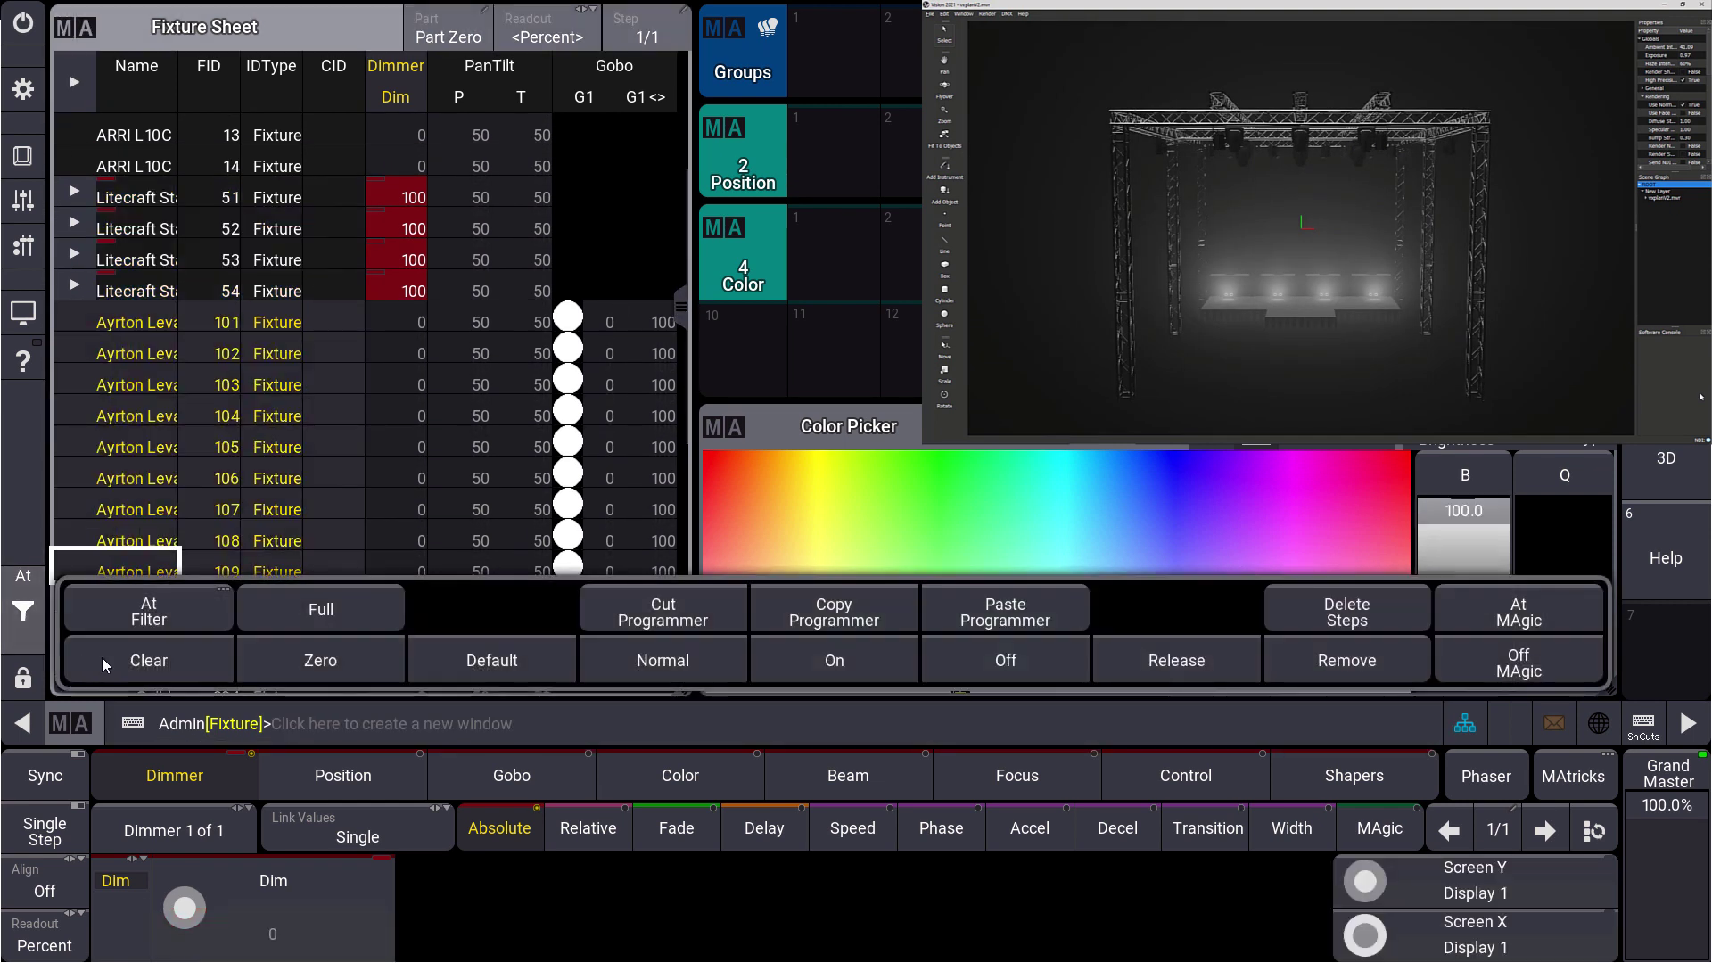
{"action": "left_click", "coordinate": [335, 607]}
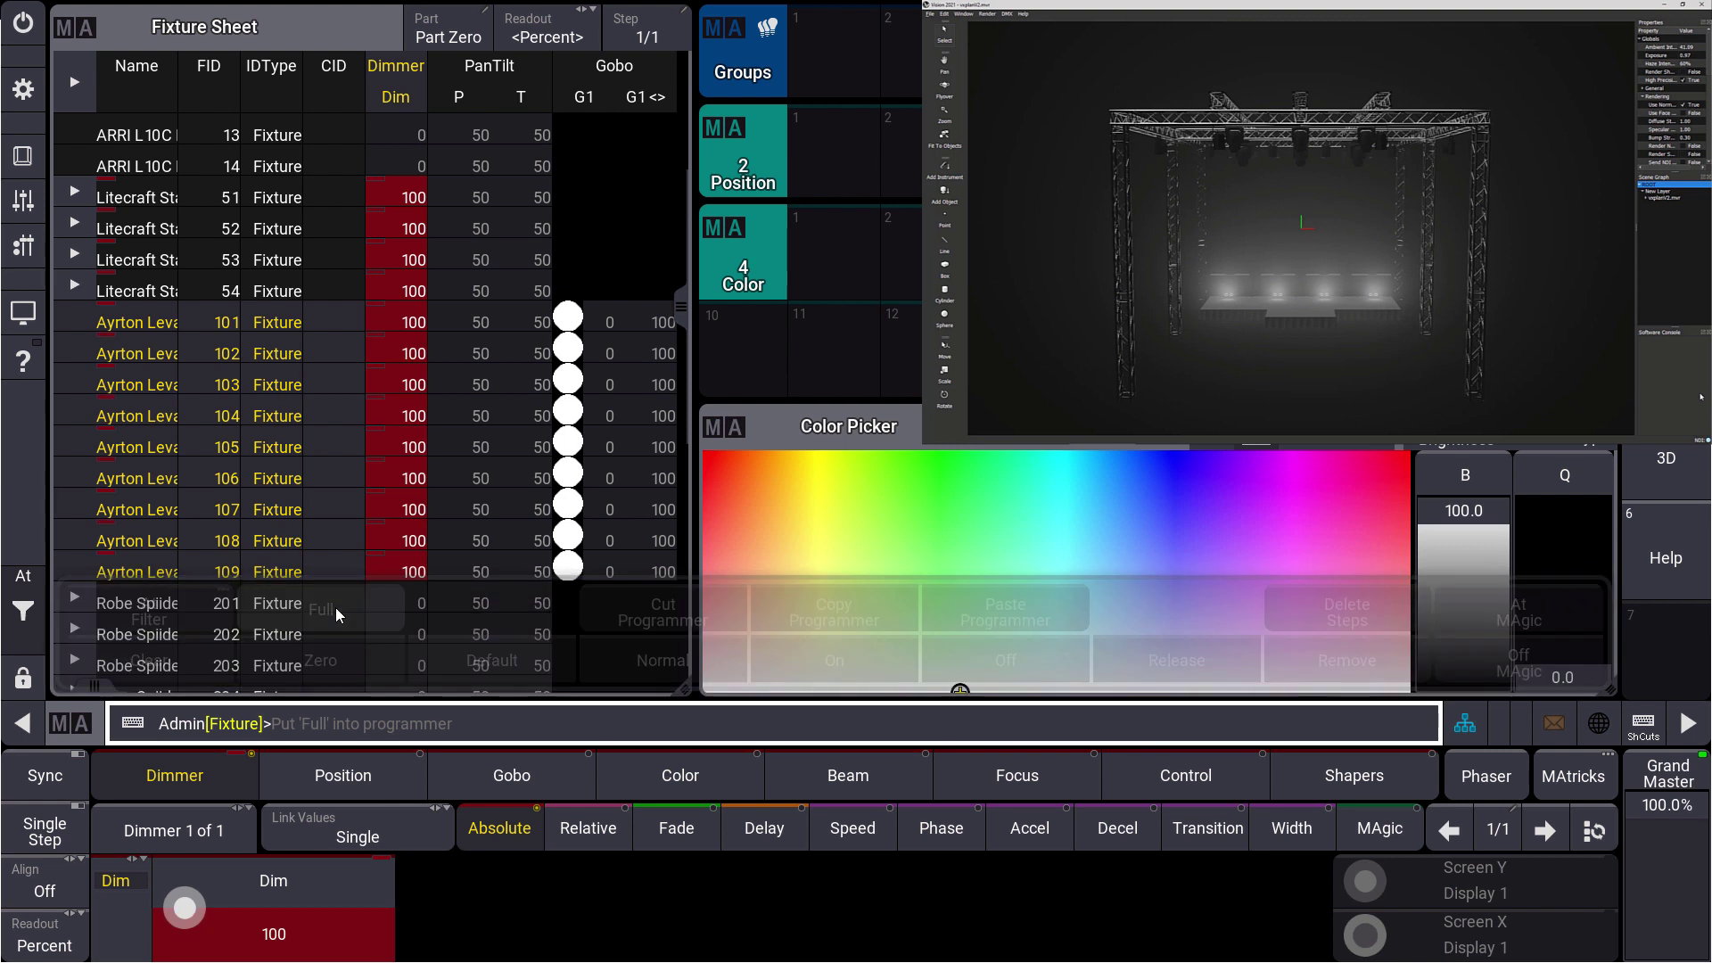
Colour fixtures 101–109 blue and store that colour as Color preset 1.
{"action": "left_click", "coordinate": [865, 491]}
{"action": "mouse_move", "coordinate": [865, 492]}
{"action": "left_mouse_down"}
{"action": "mouse_move", "coordinate": [1196, 463]}
{"action": "mouse_move", "coordinate": [1174, 451]}
{"action": "left_mouse_up"}
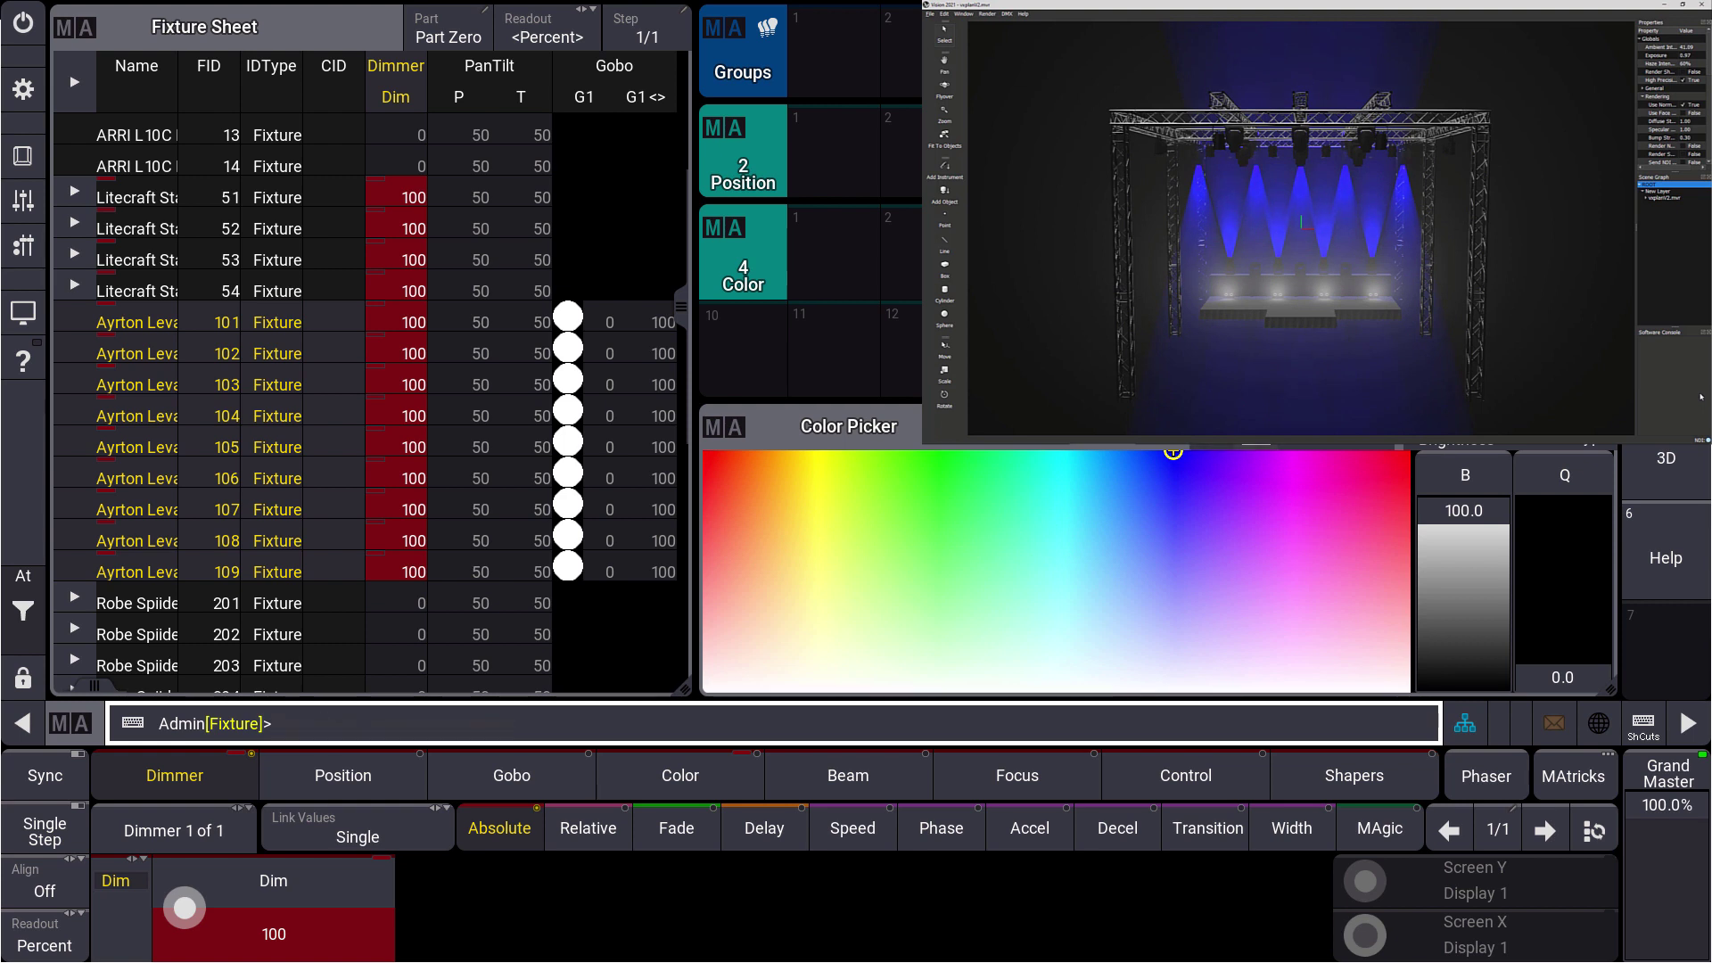
{"action": "left_click", "coordinate": [811, 245]}
{"action": "left_click", "coordinate": [815, 249]}
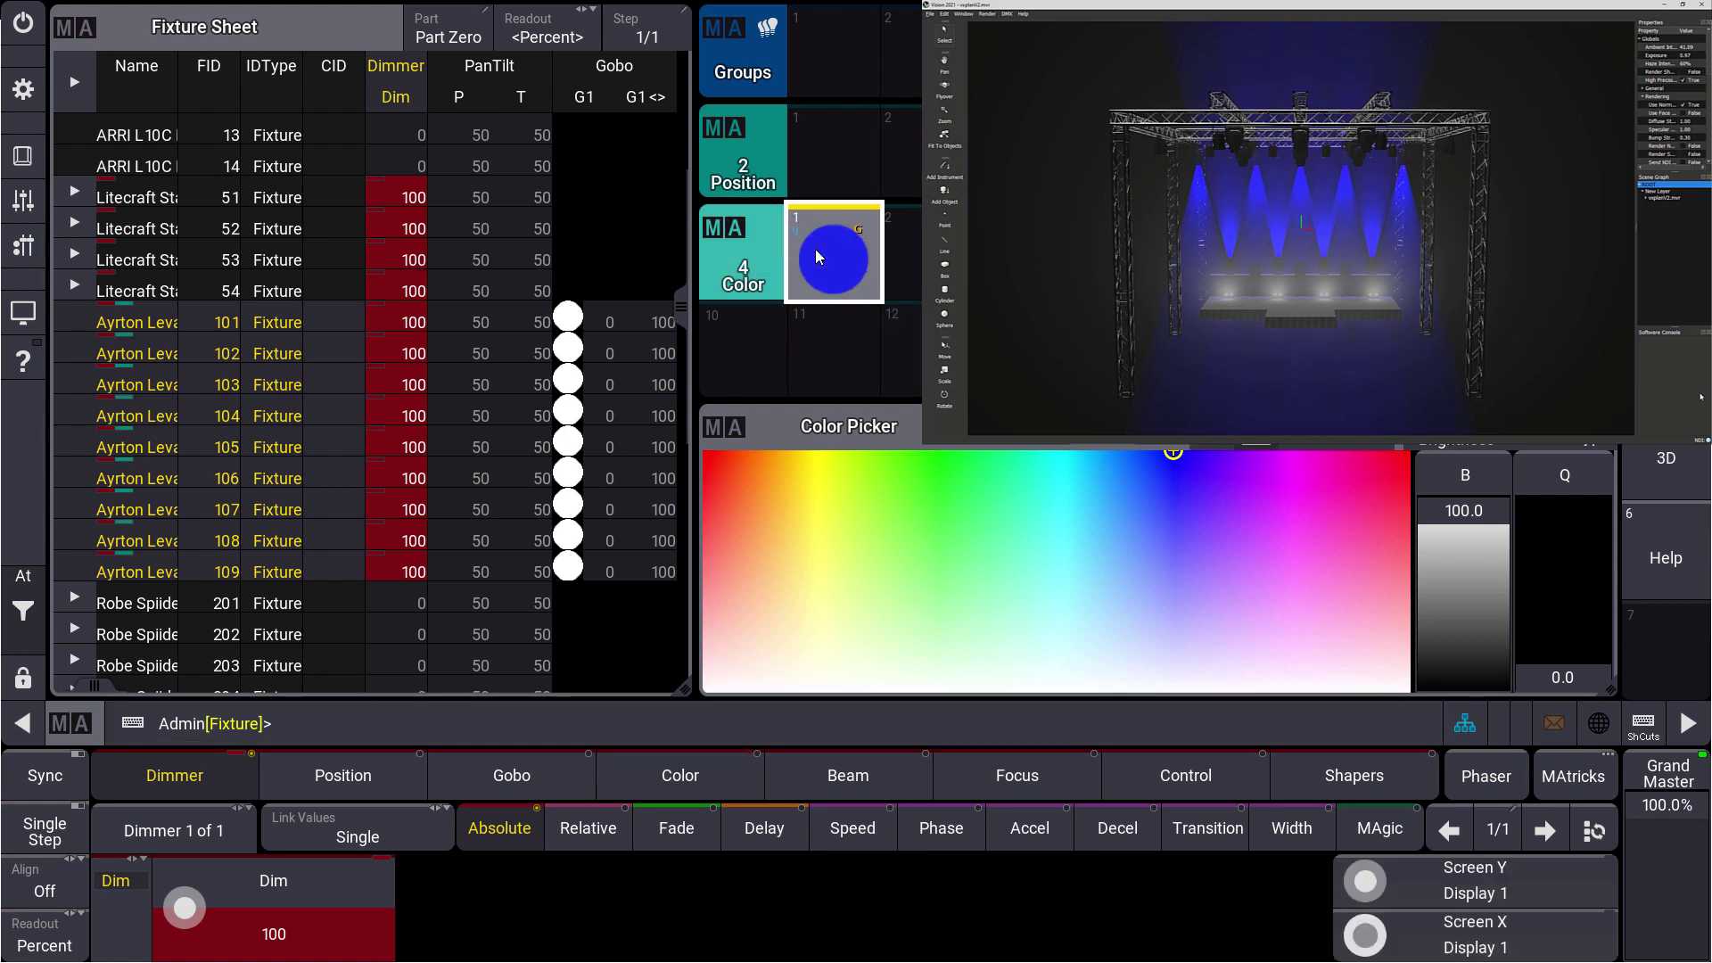